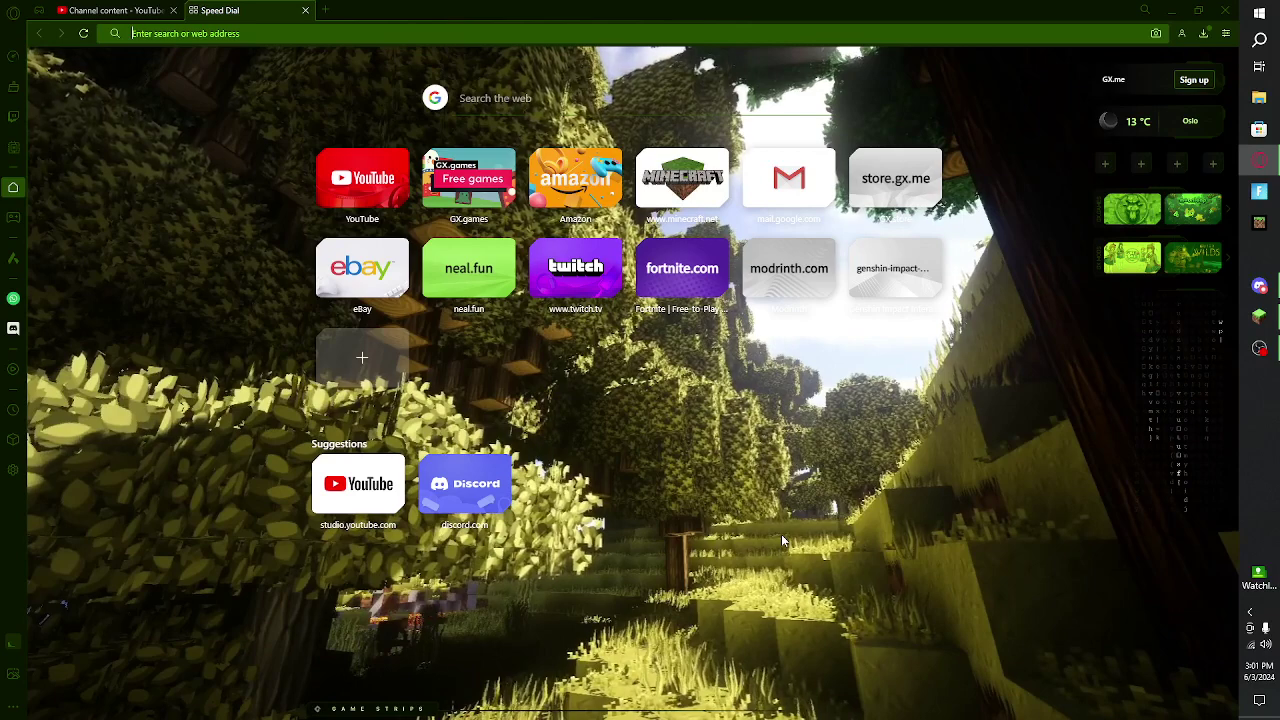
Pin the Discord suggestion to the Speed Dial, then open modrinth.com from its Speed Dial tile.
{"action": "right_click", "coordinate": [507, 472]}
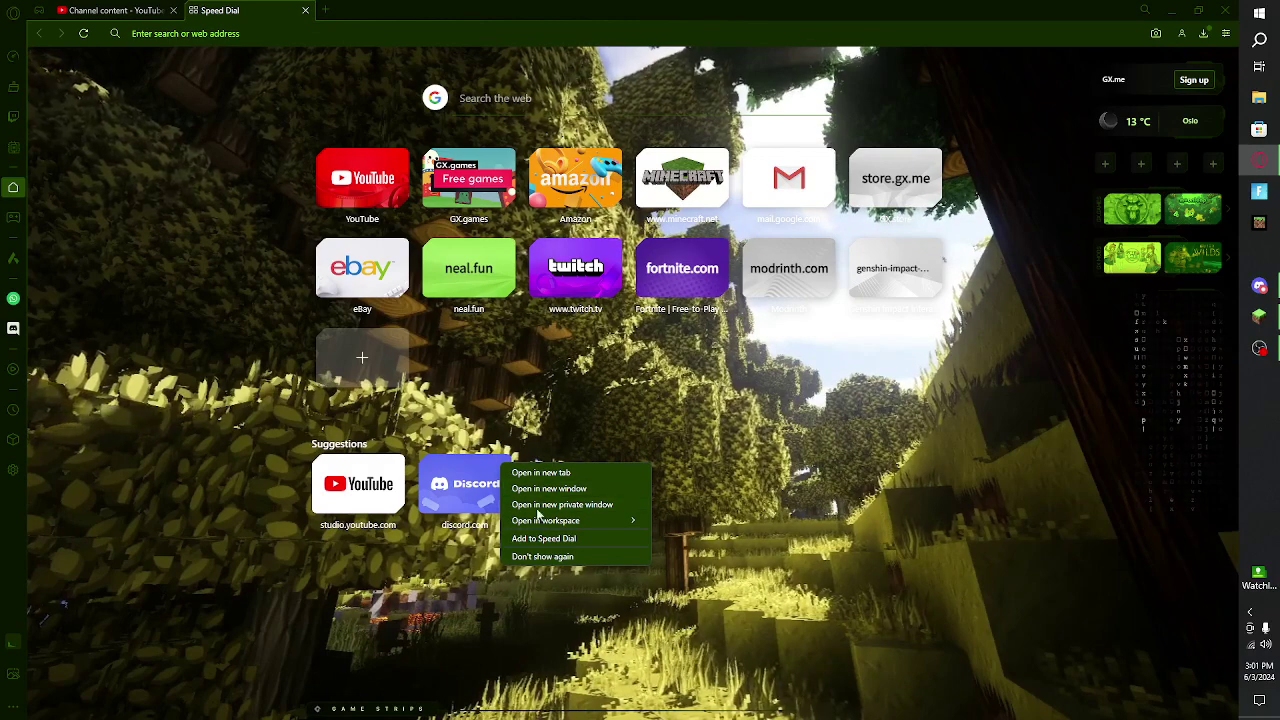
{"action": "left_click", "coordinate": [543, 538]}
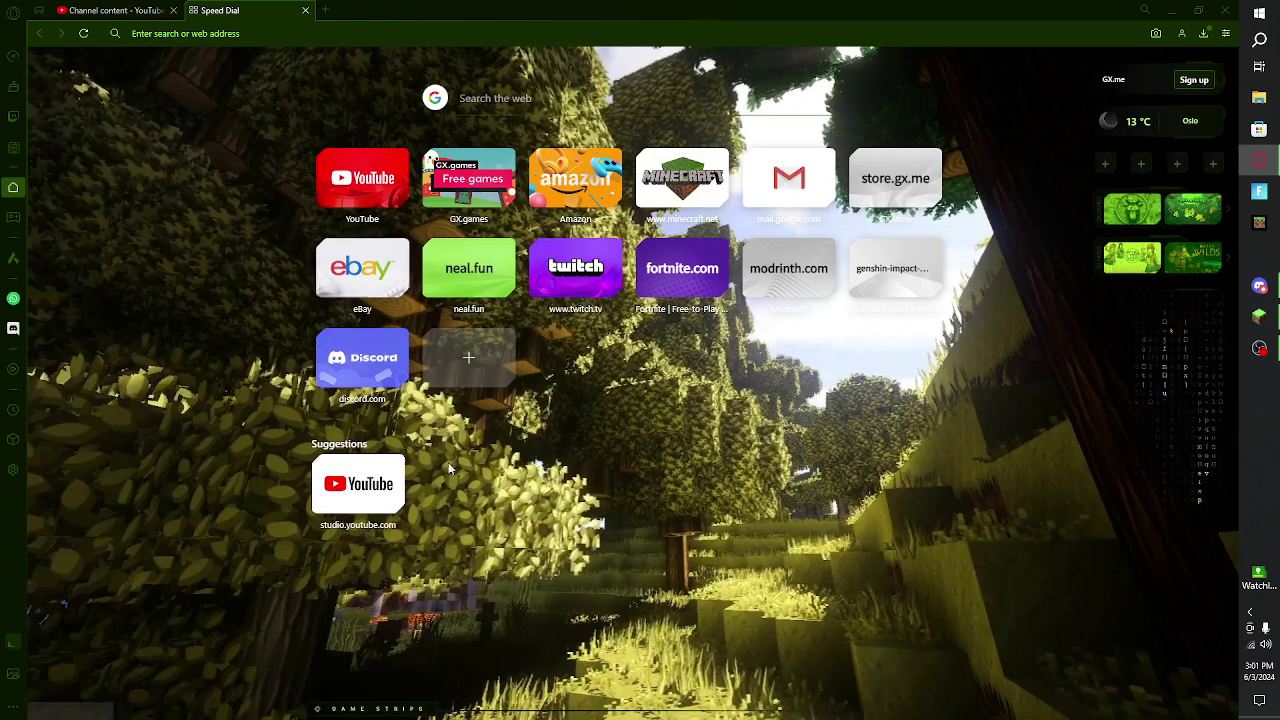
{"action": "left_click", "coordinate": [790, 285]}
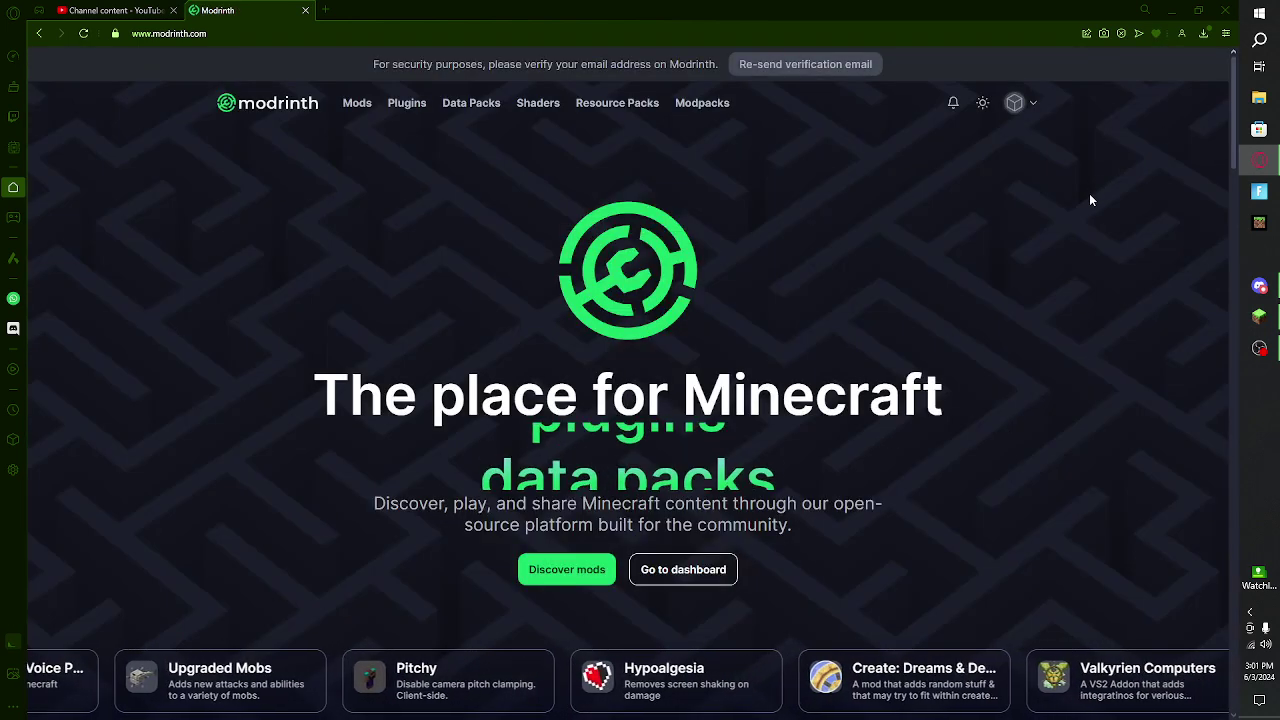
Browse Modrinth mods, toggling the Cursed, Forge and Fabric filters on and off again.
{"action": "left_click", "coordinate": [575, 572]}
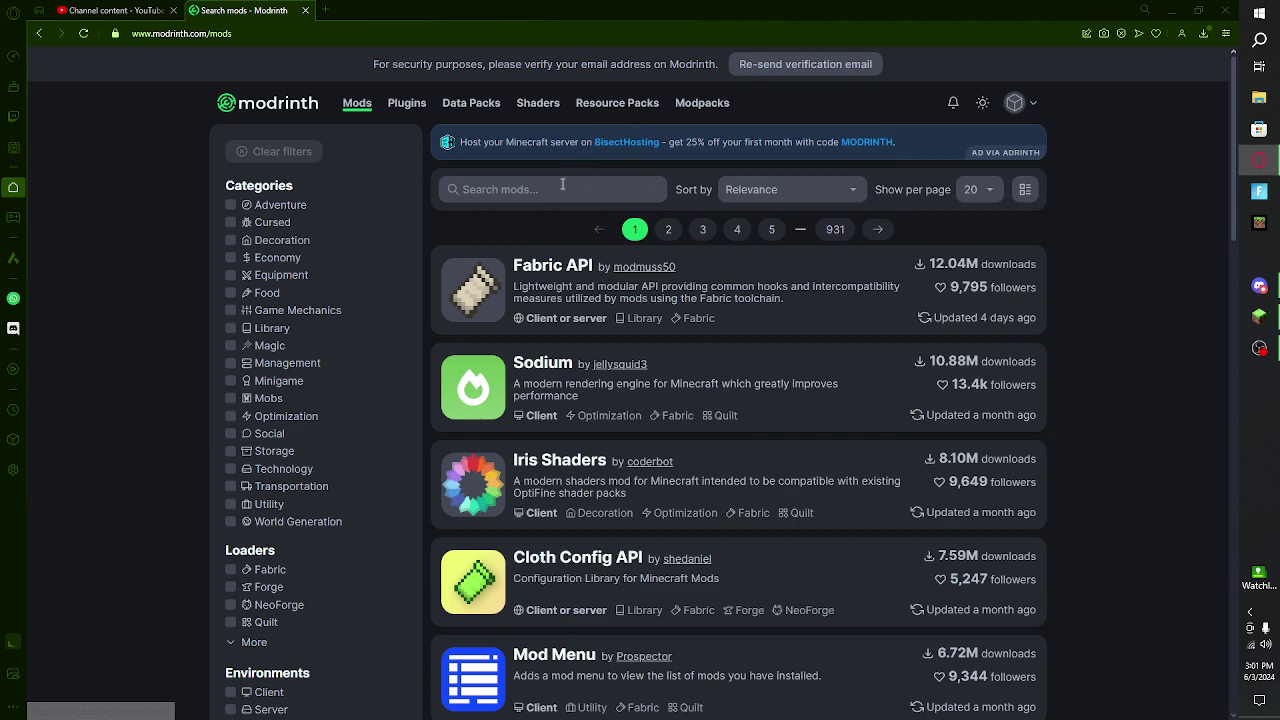
{"action": "left_click", "coordinate": [238, 223]}
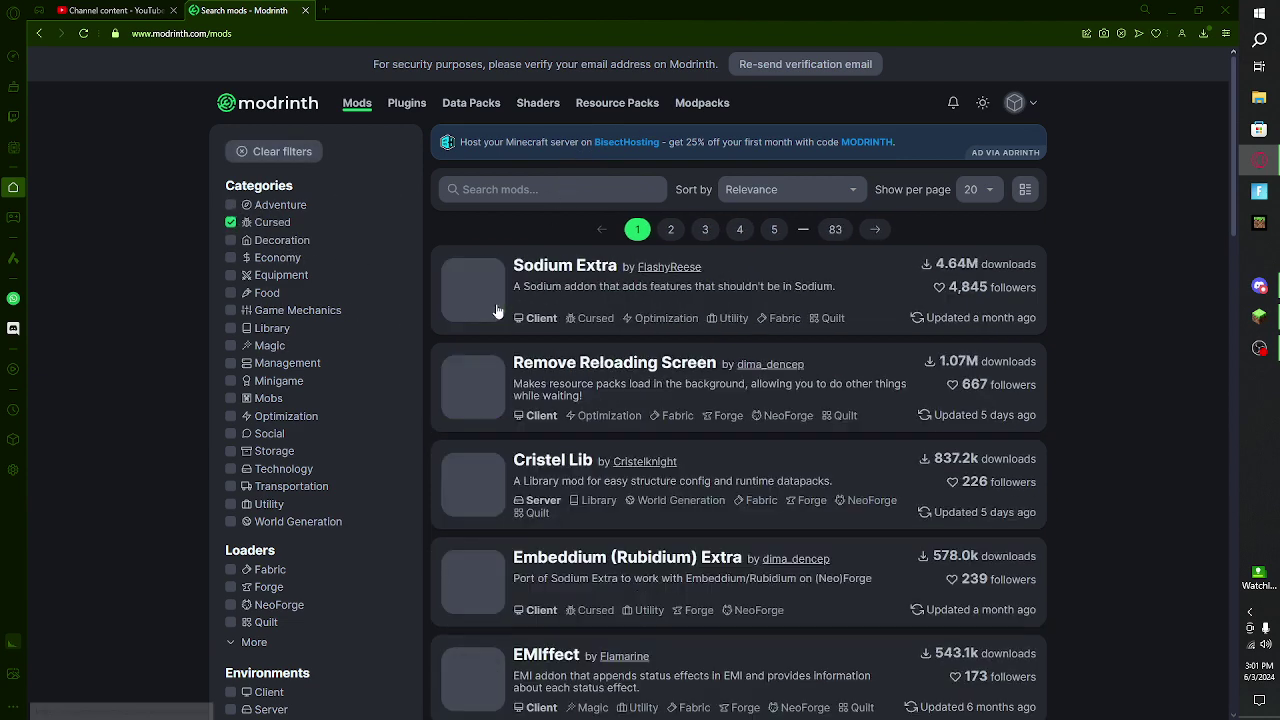
{"action": "scroll", "coordinate": [600, 418], "scroll_direction": "down", "scroll_amount": 7}
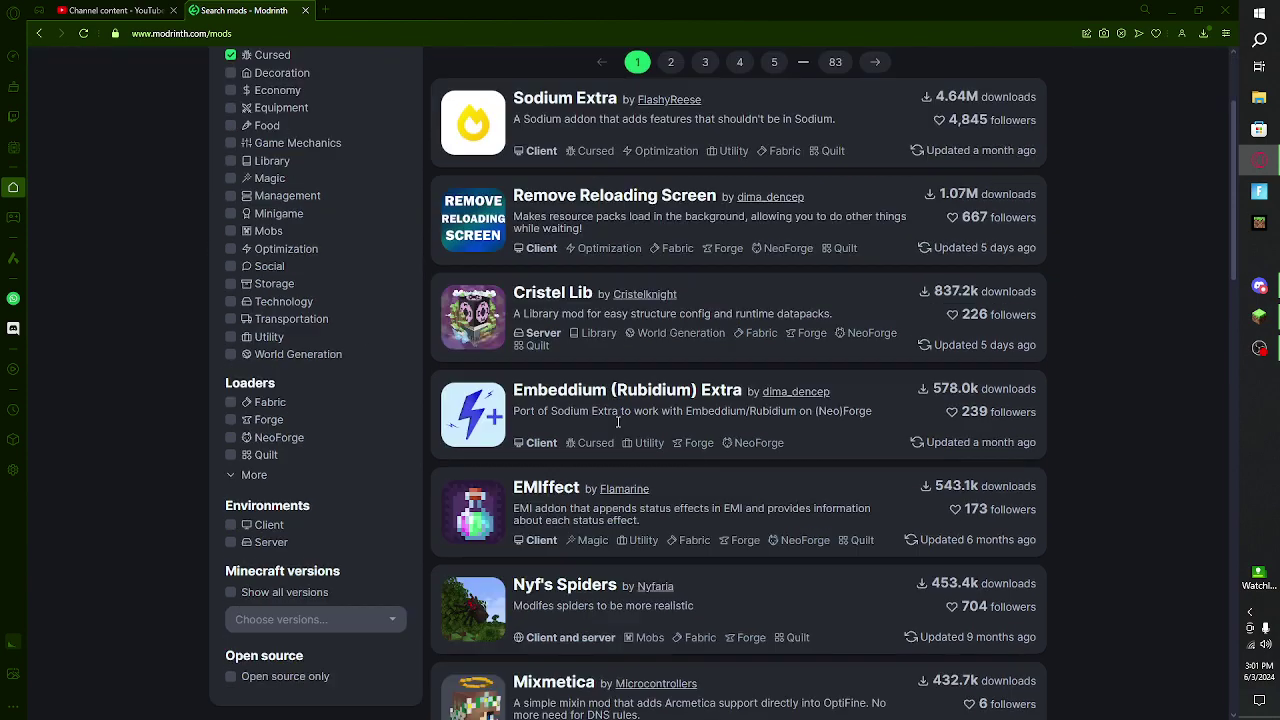
{"action": "scroll", "coordinate": [567, 418], "scroll_direction": "up", "scroll_amount": 8}
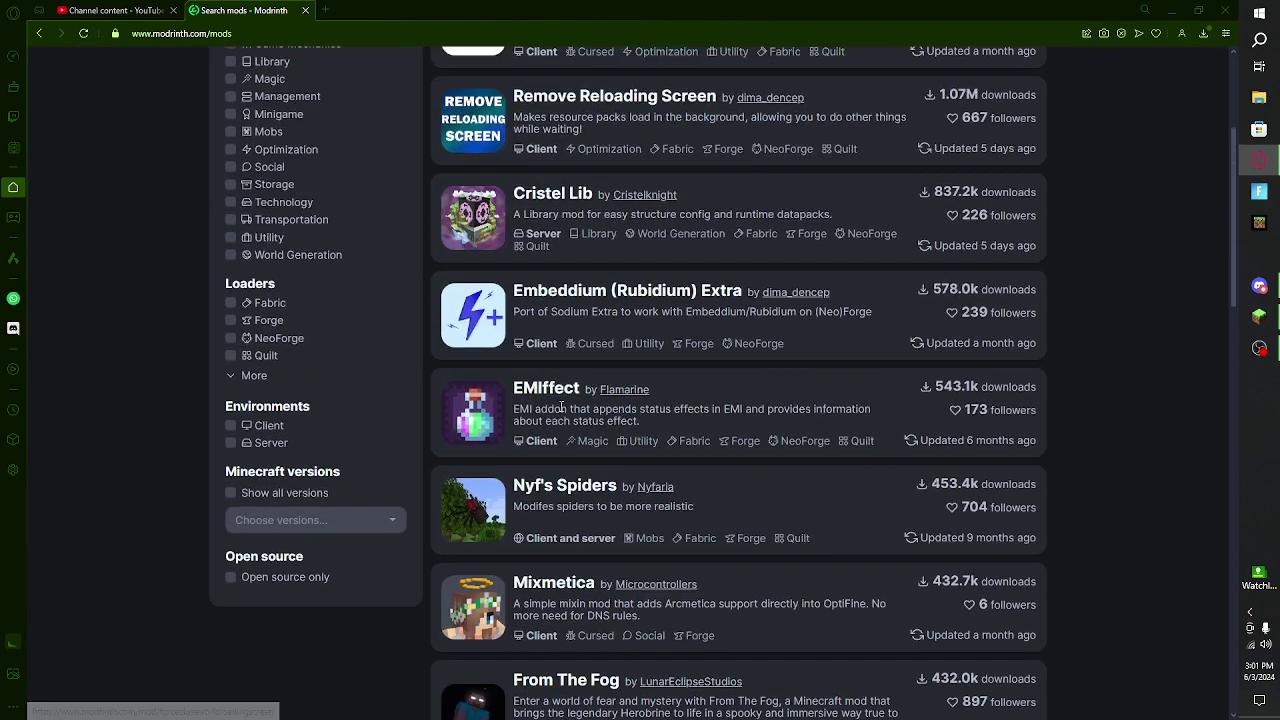
{"action": "left_click", "coordinate": [259, 222]}
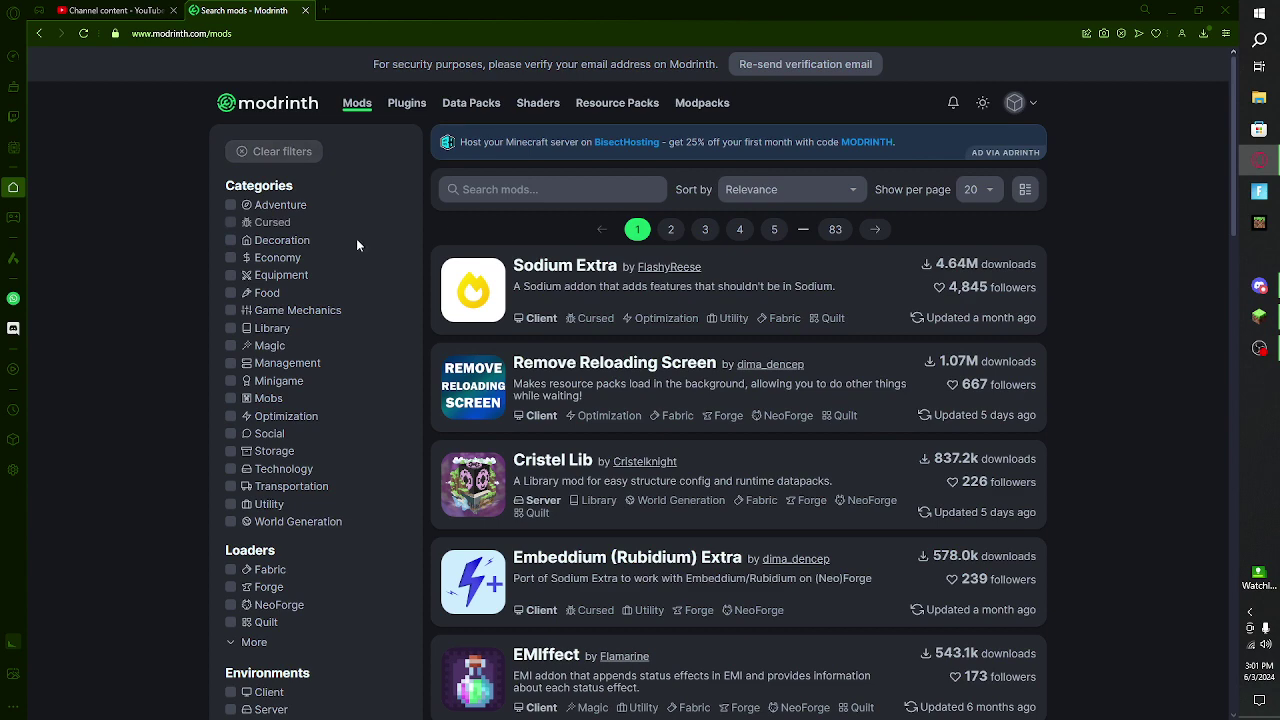
{"action": "left_click", "coordinate": [268, 588]}
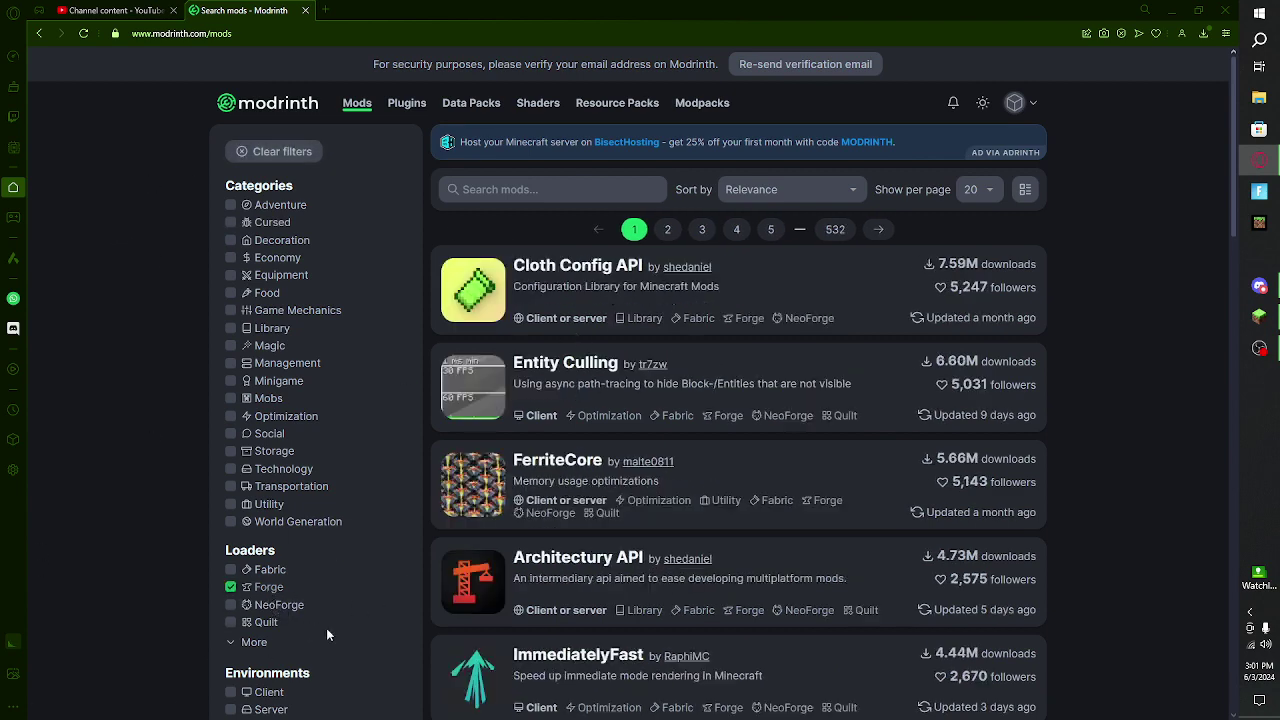
{"action": "left_click", "coordinate": [260, 588]}
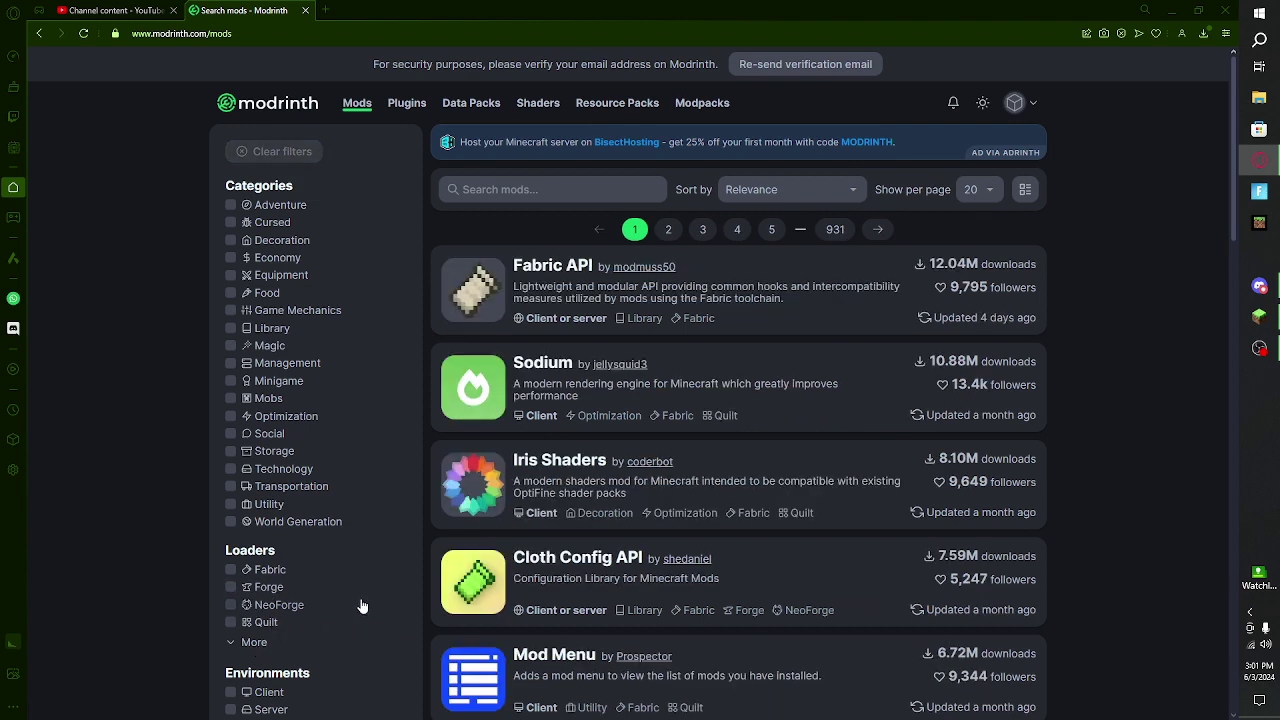
{"action": "left_click", "coordinate": [238, 571]}
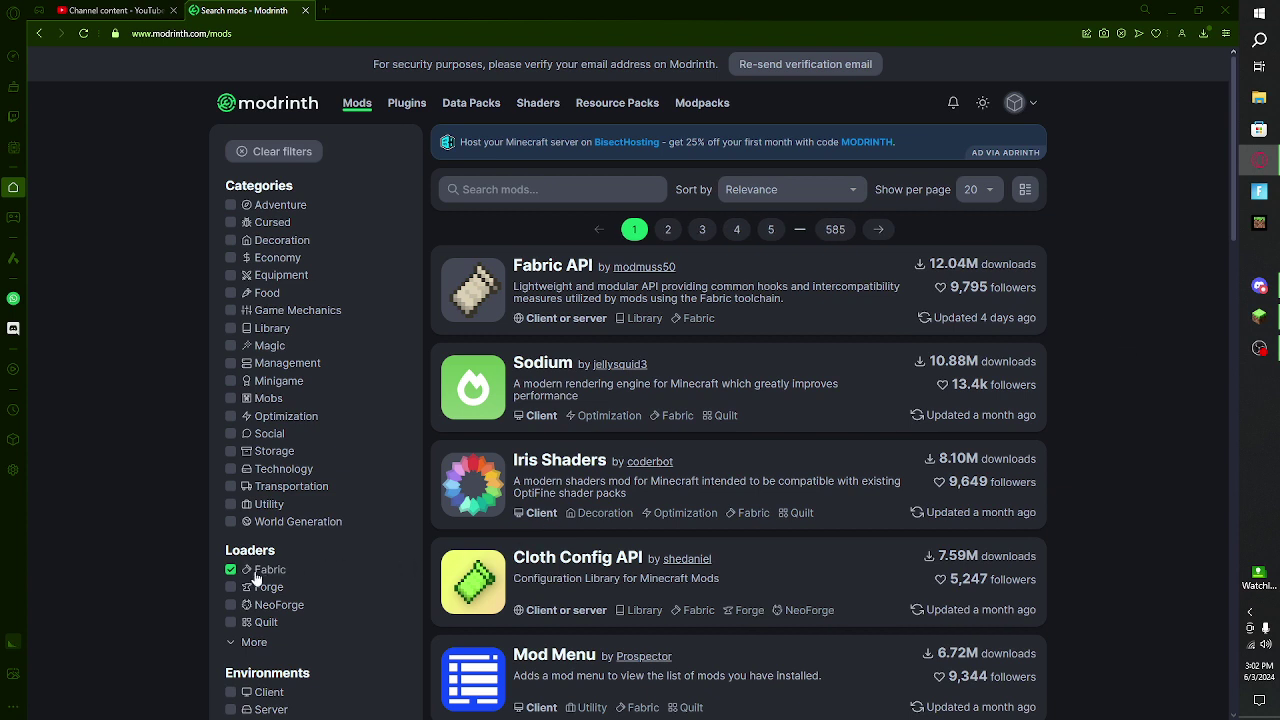
{"action": "left_click", "coordinate": [256, 572]}
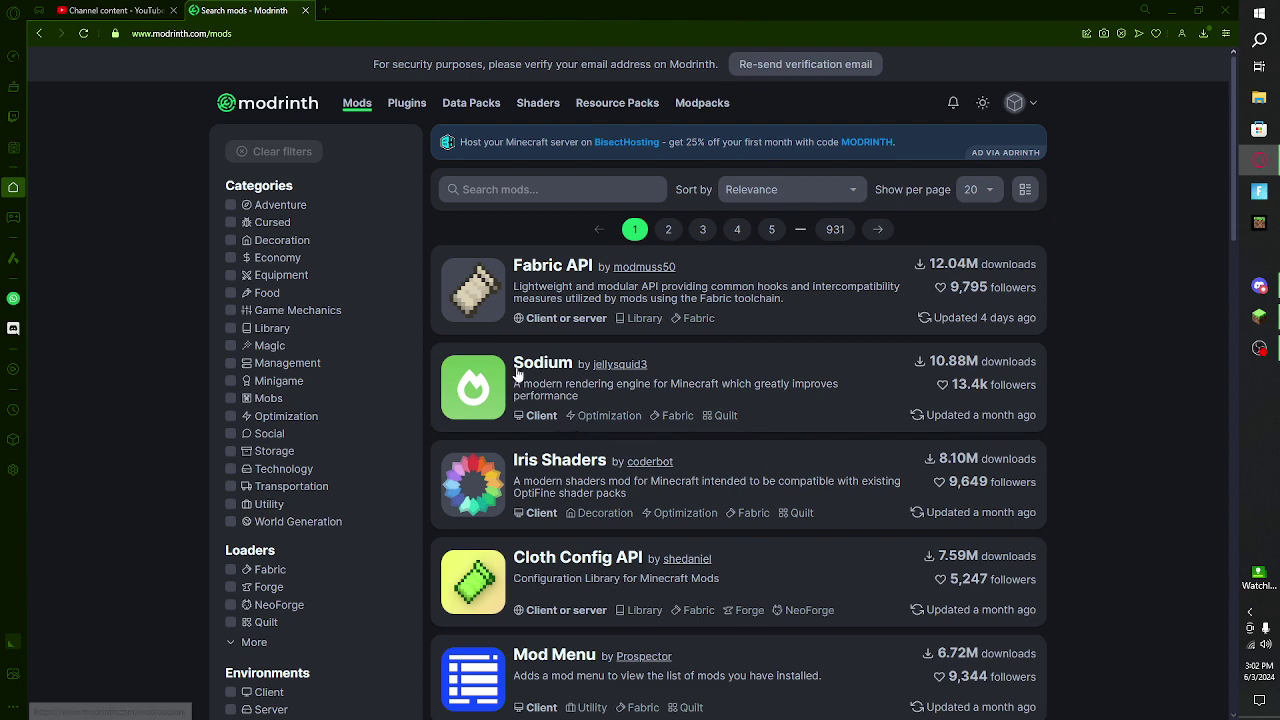
{"action": "left_click", "coordinate": [473, 294]}
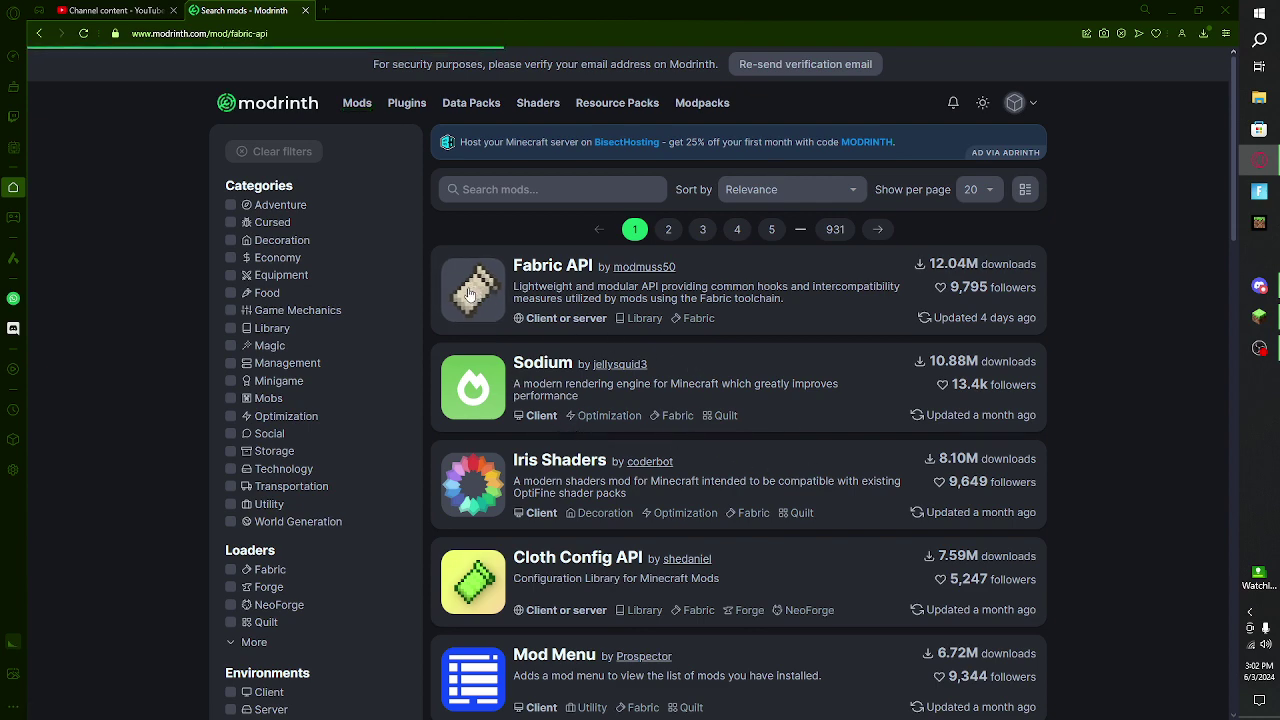
{"action": "scroll", "coordinate": [350, 420], "scroll_direction": "down", "scroll_amount": 2}
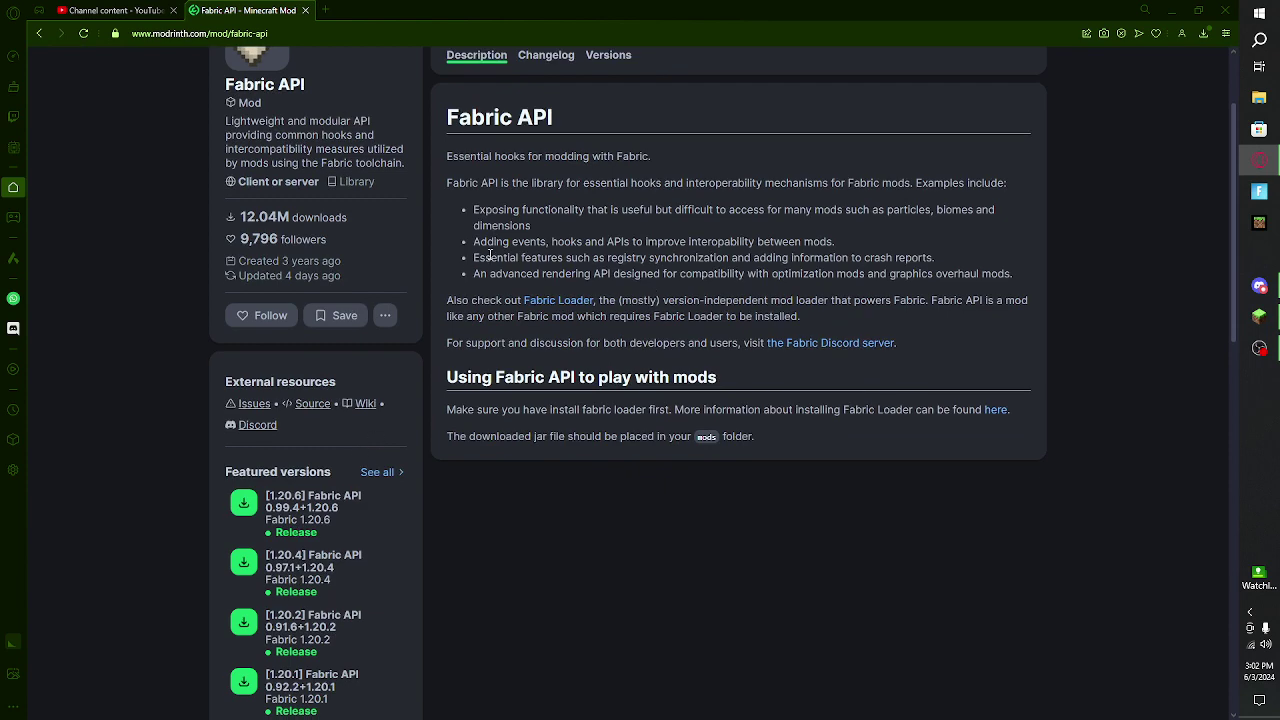
{"action": "scroll", "coordinate": [537, 203], "scroll_direction": "up", "scroll_amount": 2}
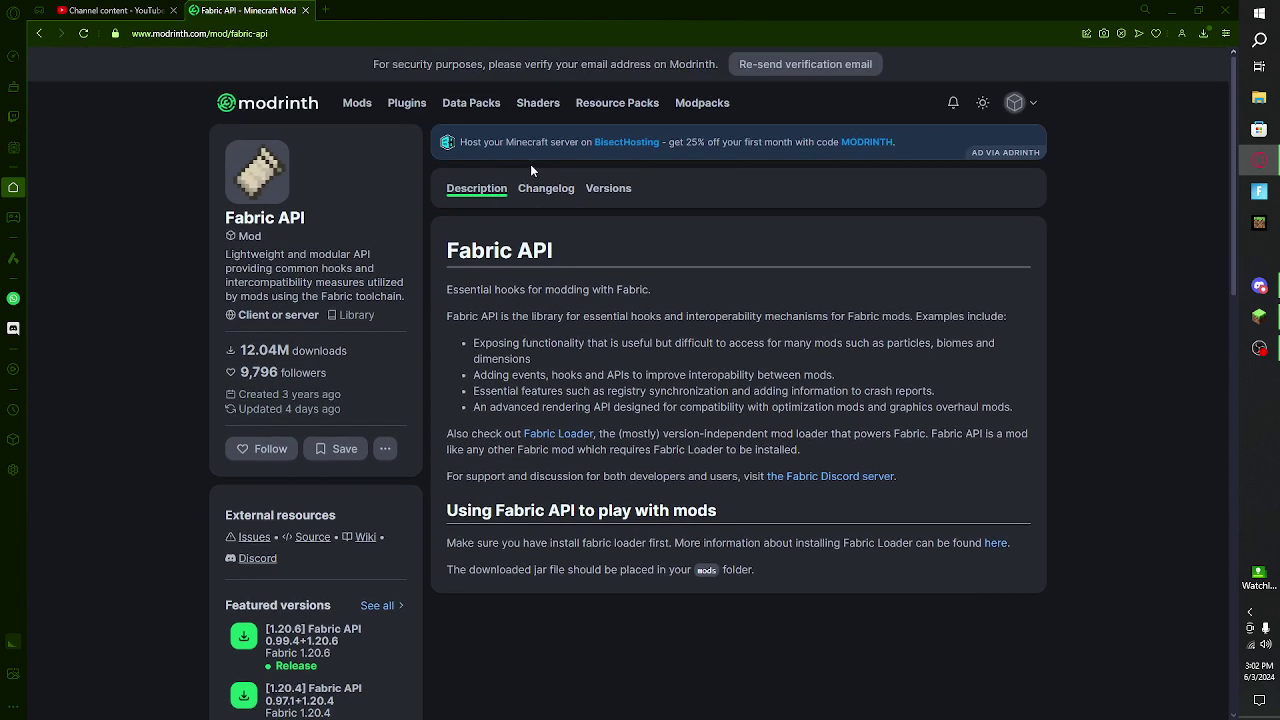
{"action": "scroll", "coordinate": [452, 312], "scroll_direction": "down", "scroll_amount": 1}
{"action": "scroll", "coordinate": [451, 260], "scroll_direction": "up", "scroll_amount": 1}
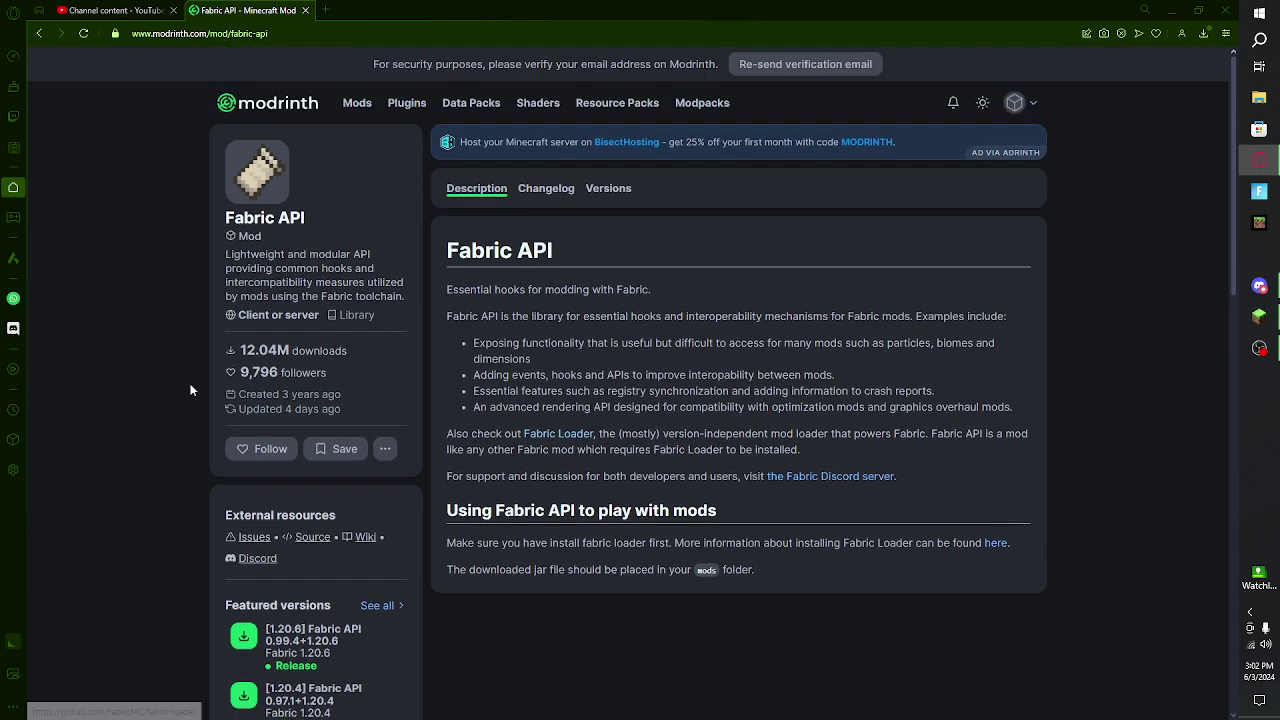
{"action": "scroll", "coordinate": [548, 400], "scroll_direction": "down", "scroll_amount": 1}
{"action": "scroll", "coordinate": [541, 400], "scroll_direction": "up", "scroll_amount": 1}
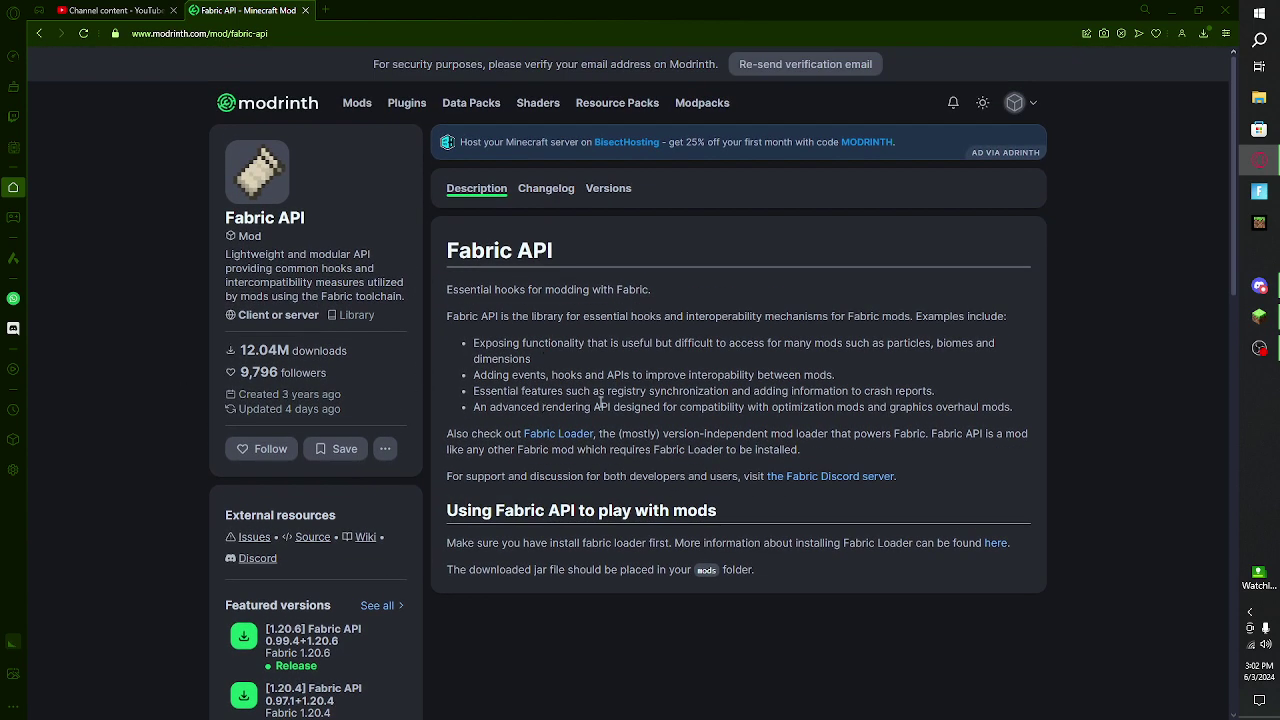
{"action": "scroll", "coordinate": [435, 383], "scroll_direction": "down", "scroll_amount": 1}
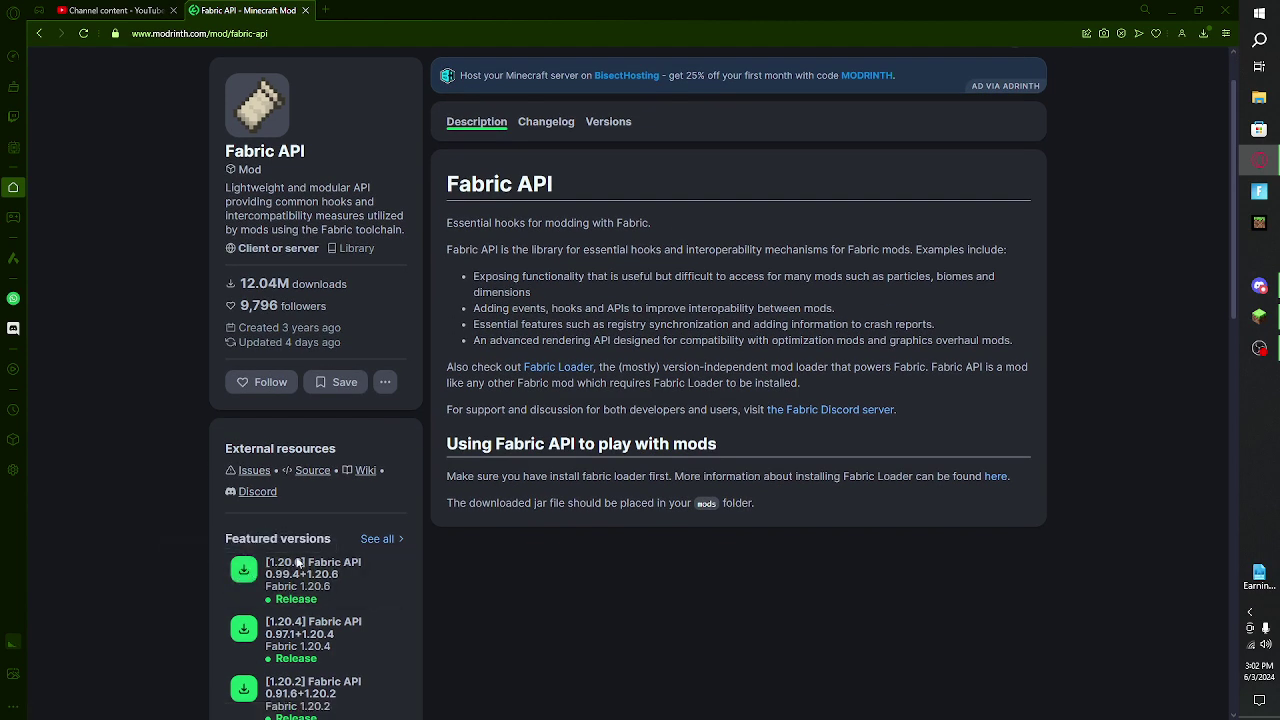
{"action": "scroll", "coordinate": [416, 411], "scroll_direction": "down", "scroll_amount": 7}
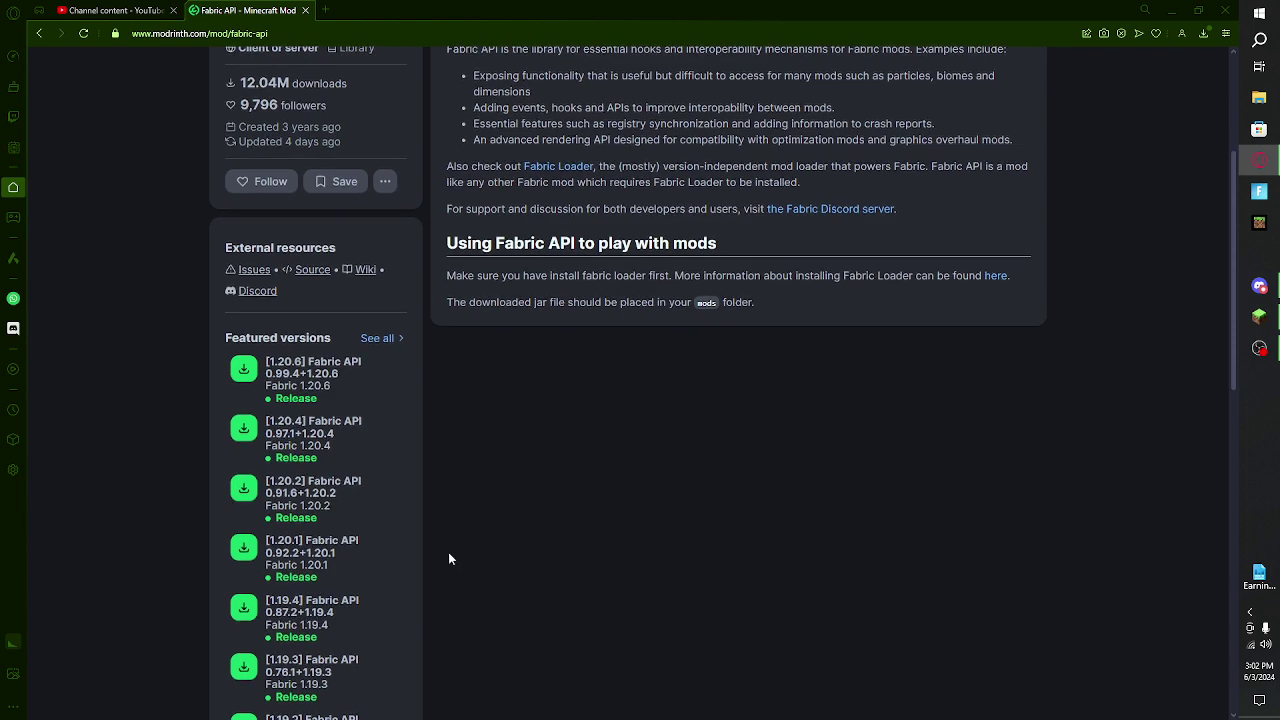
{"action": "scroll", "coordinate": [363, 486], "scroll_direction": "up", "scroll_amount": 8}
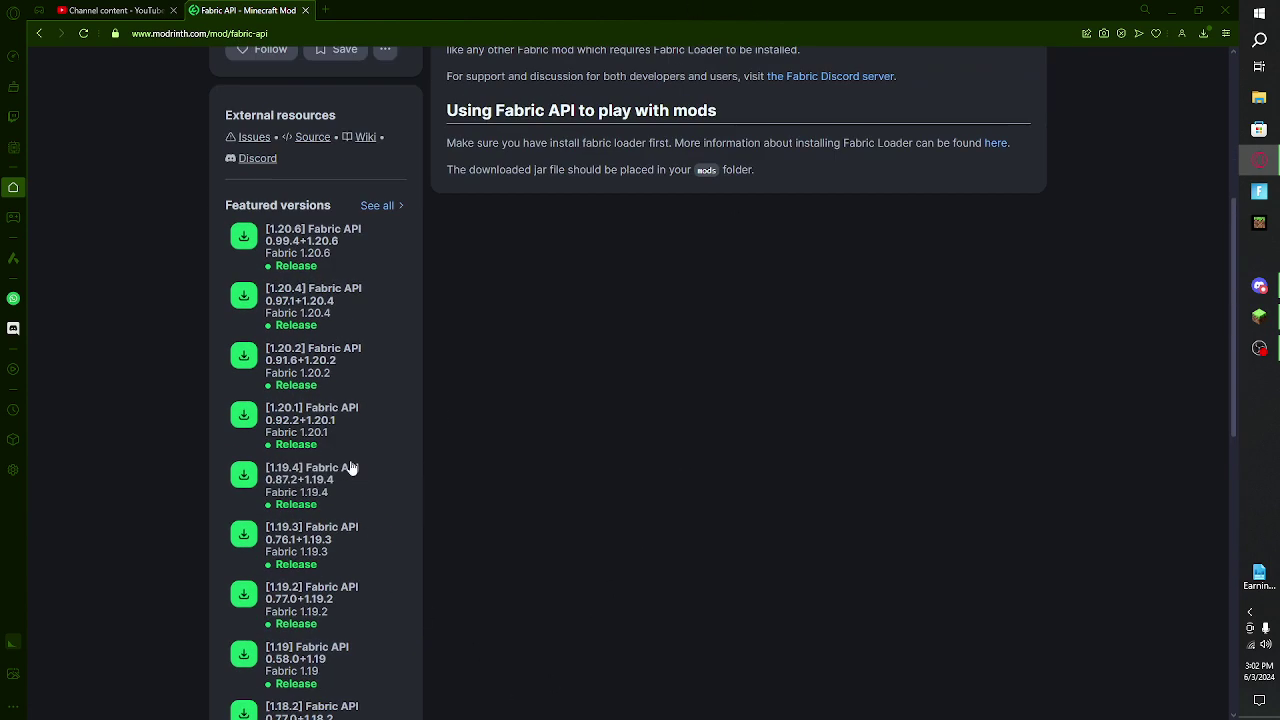
{"action": "left_click", "coordinate": [37, 33]}
Search Modrinth for 'create' and open the Create mod page down to its installation requirements.
{"action": "left_click", "coordinate": [524, 191]}
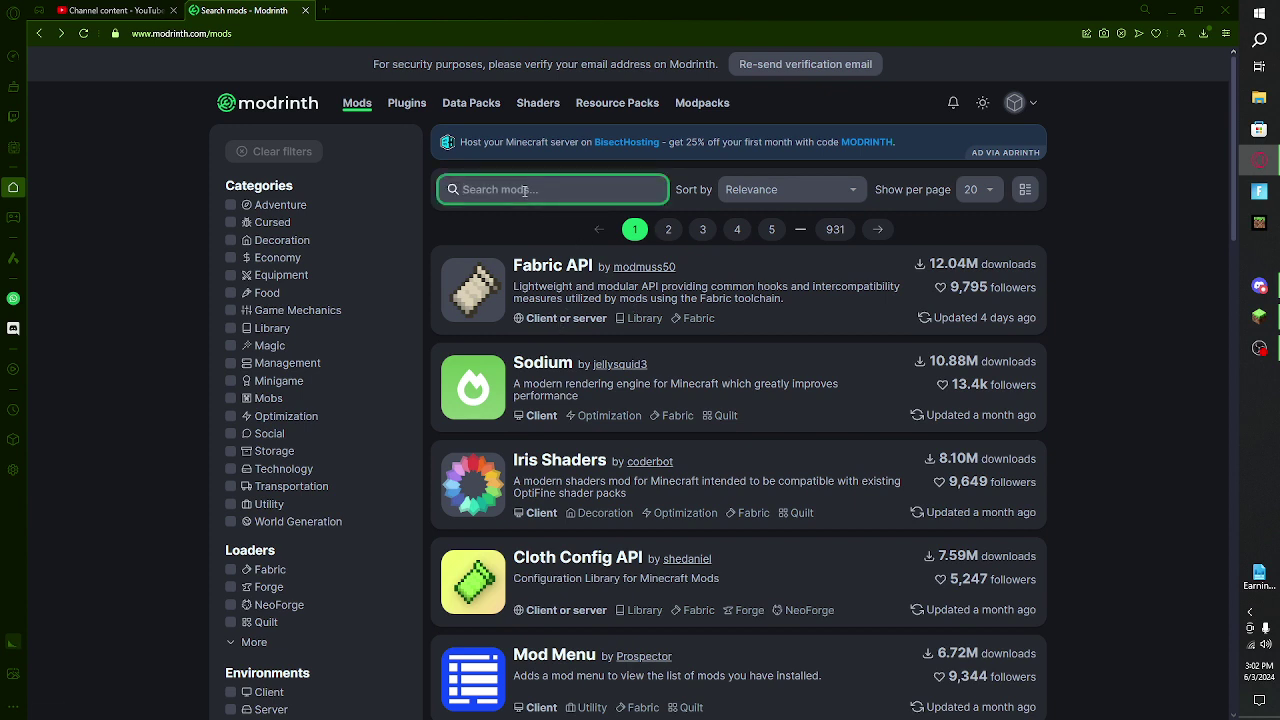
{"action": "type", "text": "create"}
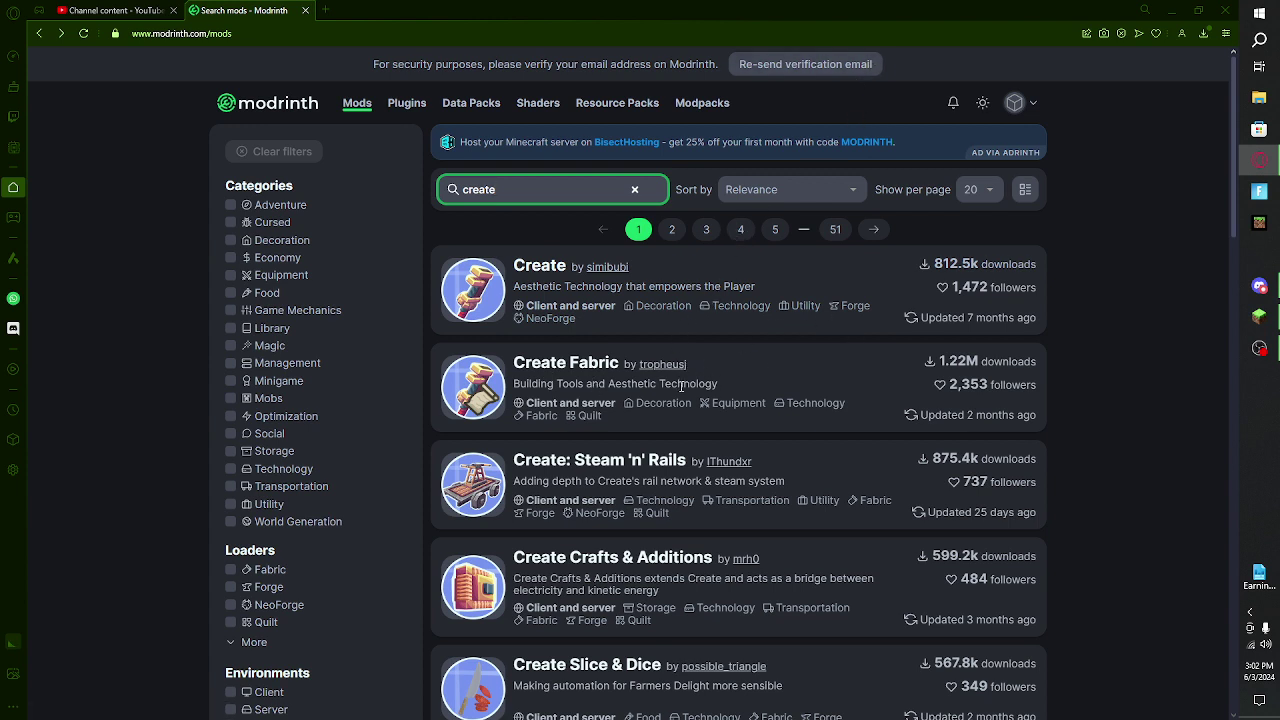
{"action": "left_click", "coordinate": [488, 306]}
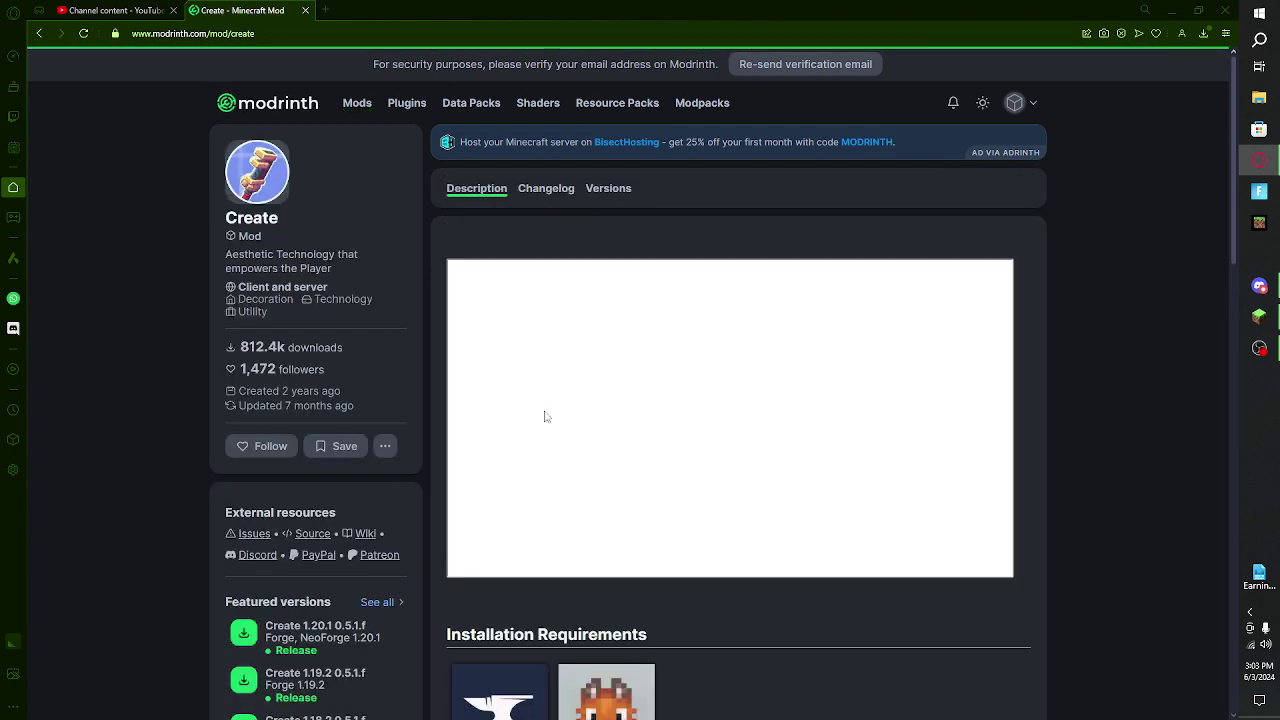
{"action": "scroll", "coordinate": [508, 529], "scroll_direction": "down", "scroll_amount": 3}
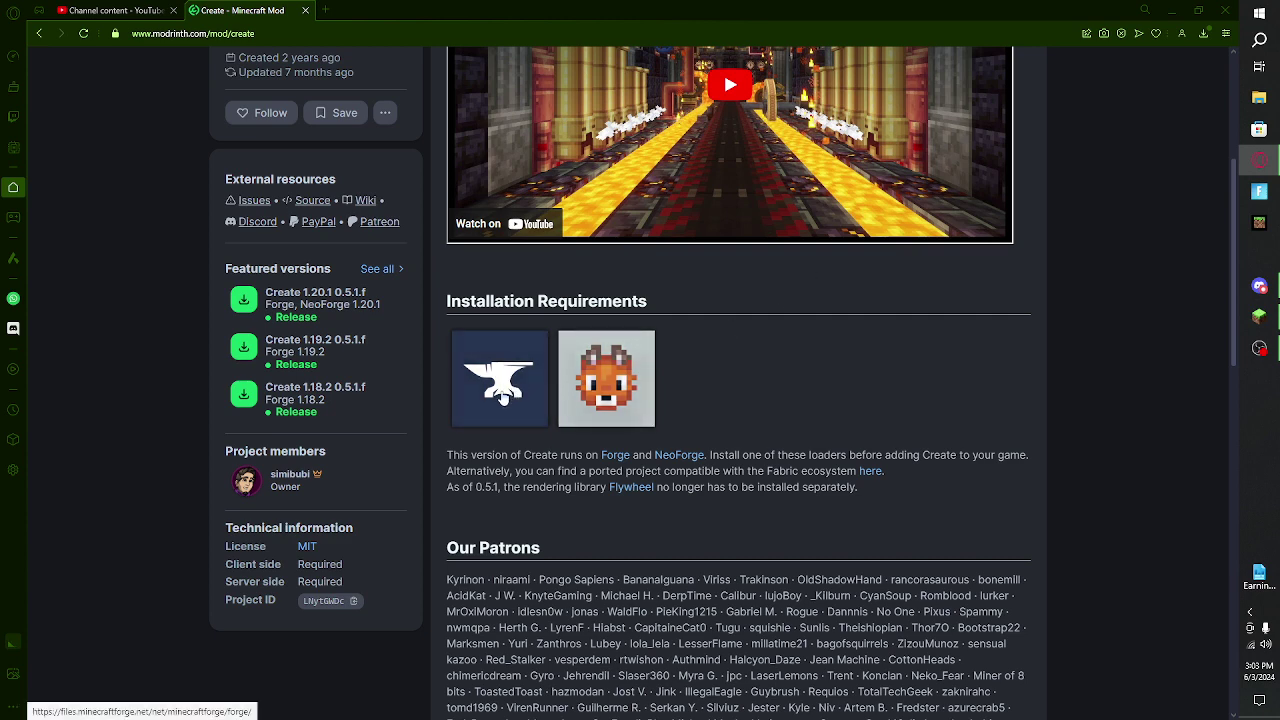
Close the extra tab, open Forge downloads from Create's Forge requirement link, and add a blank tab.
{"action": "left_click", "coordinate": [325, 10]}
{"action": "left_click", "coordinate": [240, 10]}
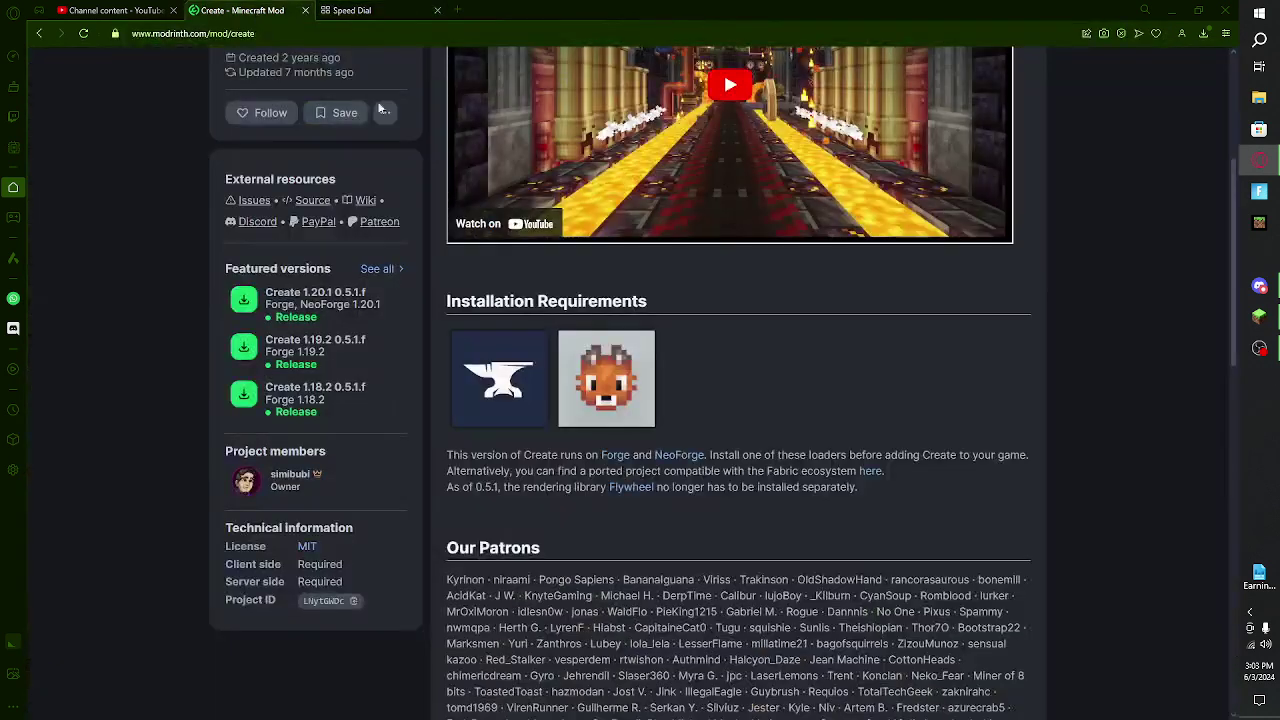
{"action": "left_click", "coordinate": [437, 10]}
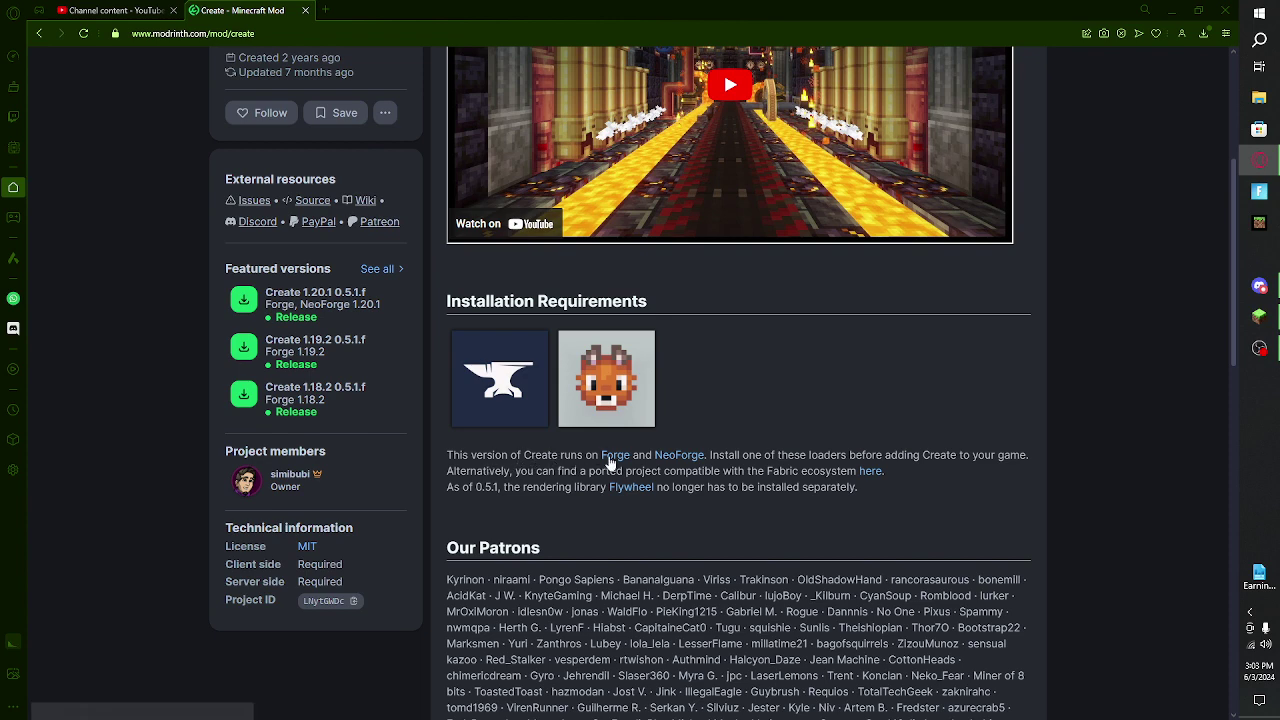
{"action": "left_click", "coordinate": [612, 456]}
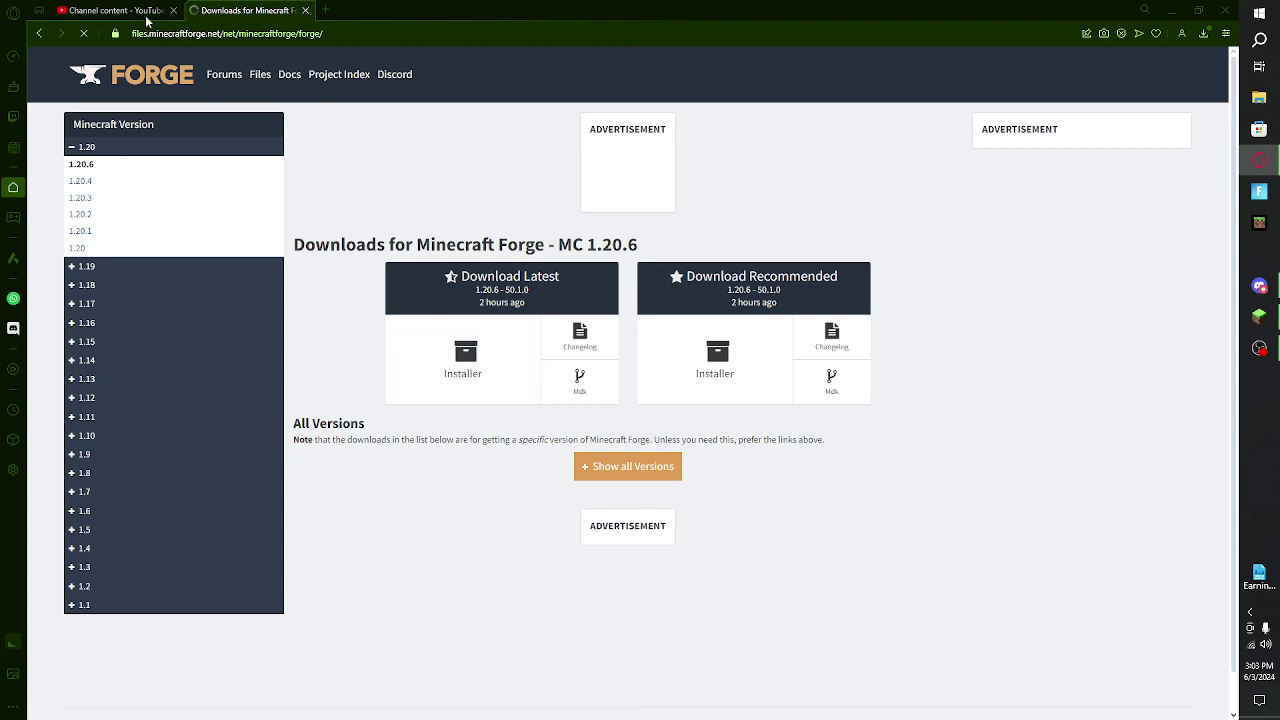
{"action": "left_click", "coordinate": [325, 10]}
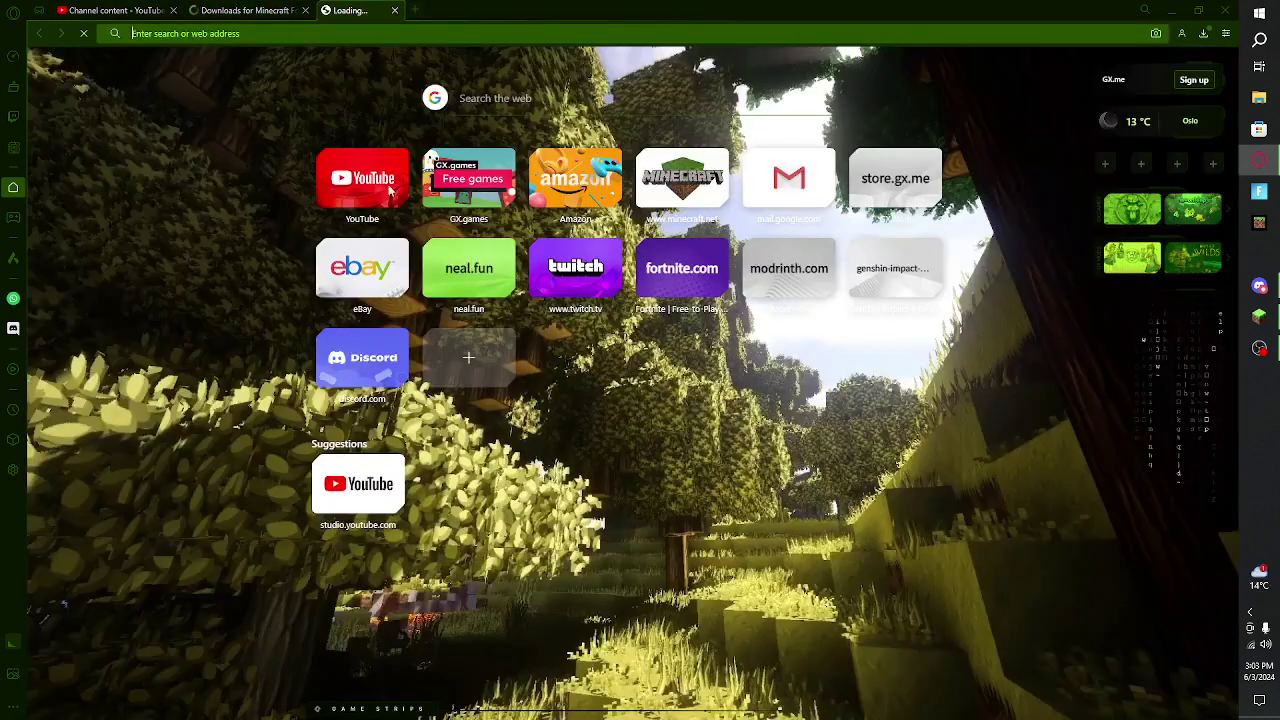
Load modrinth.com in the new tab, search 'create' and open the Create mod page.
{"action": "type", "text": "modrinth.com"}
{"action": "key", "text": "Return"}
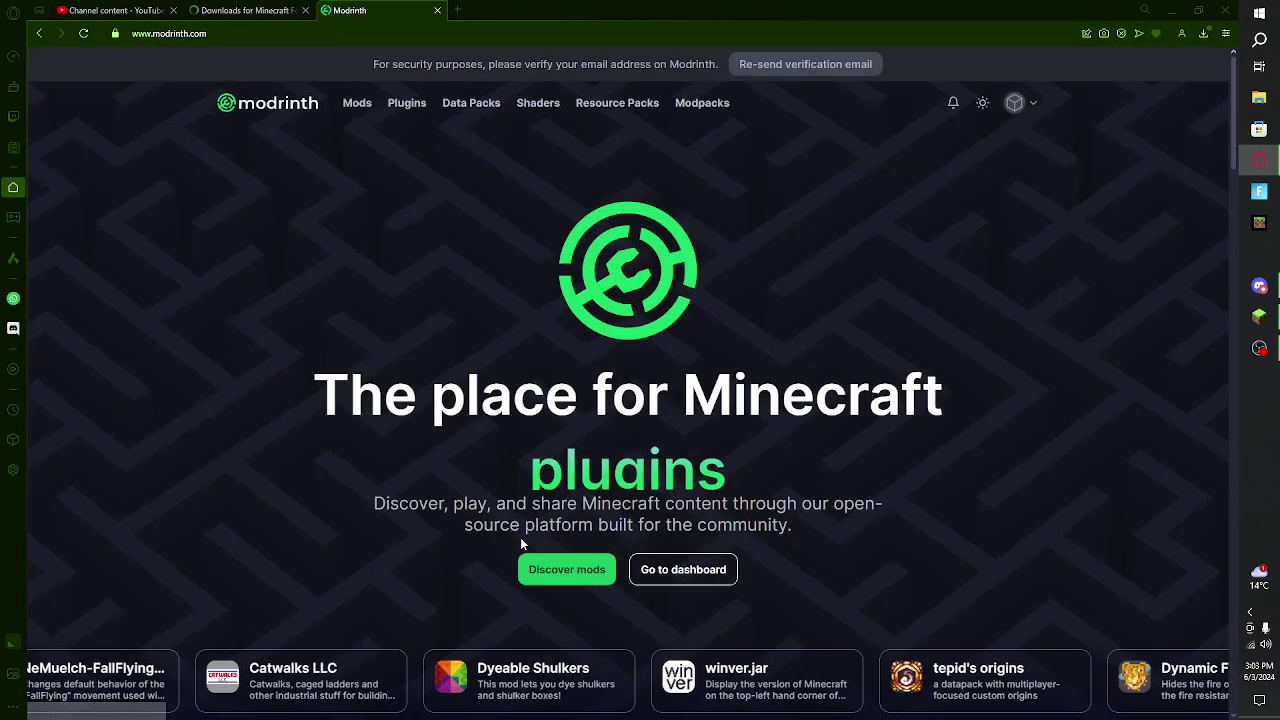
{"action": "left_click", "coordinate": [567, 569]}
{"action": "left_click", "coordinate": [501, 193]}
{"action": "type", "text": "crea"}
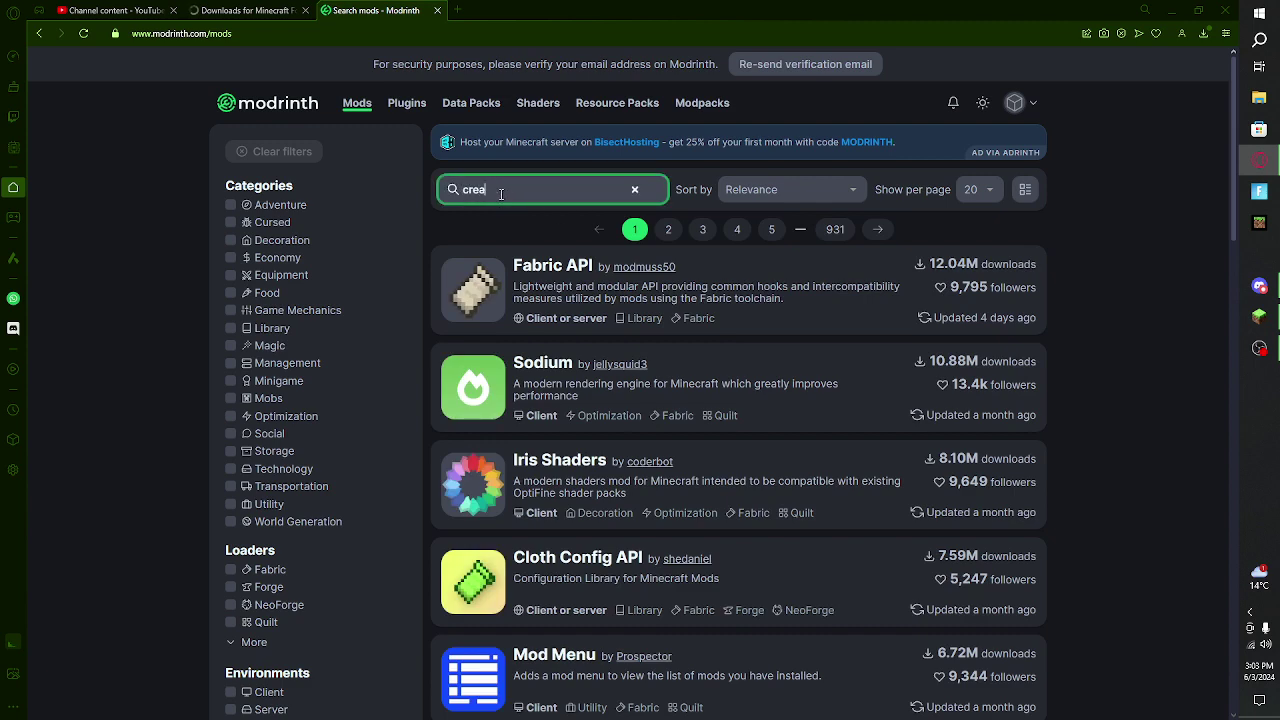
{"action": "type", "text": "te"}
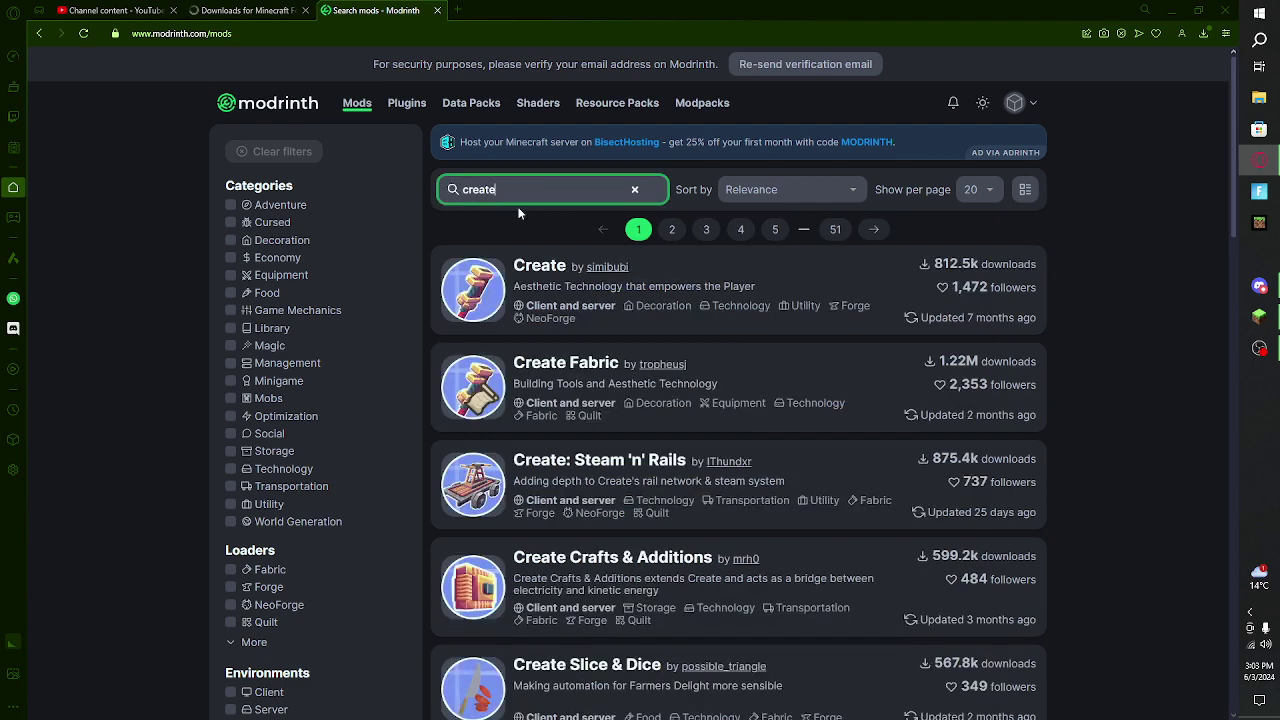
{"action": "left_click", "coordinate": [540, 266]}
{"action": "scroll", "coordinate": [700, 486], "scroll_direction": "down", "scroll_amount": 3}
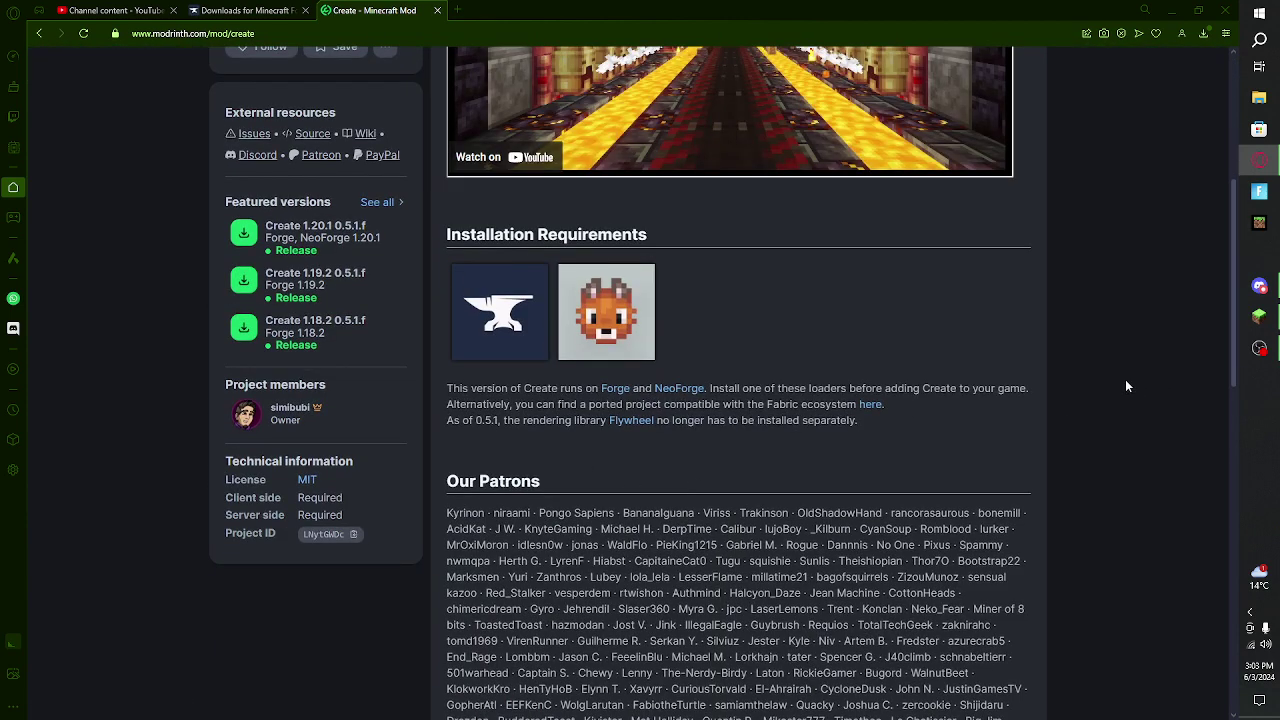
{"action": "scroll", "coordinate": [294, 366], "scroll_direction": "up", "scroll_amount": 1}
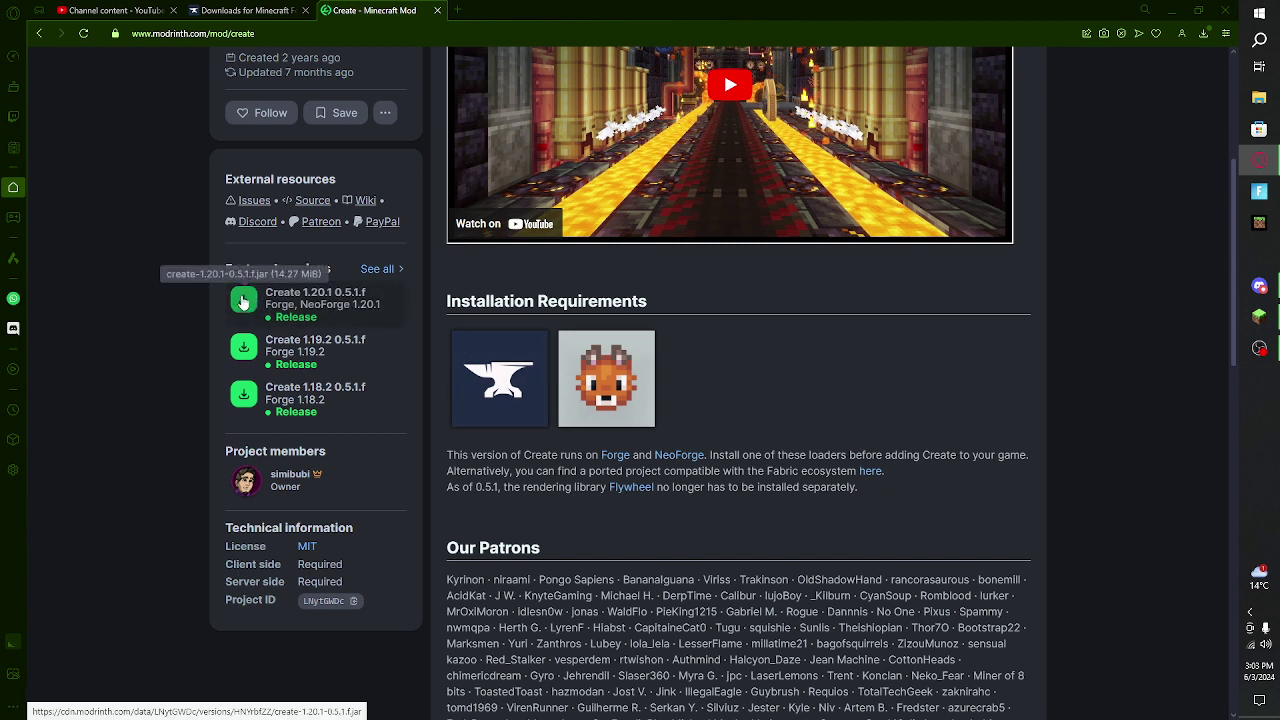
Download the Create 1.20.1 file and clear the browser's past downloads list.
{"action": "left_click", "coordinate": [243, 302]}
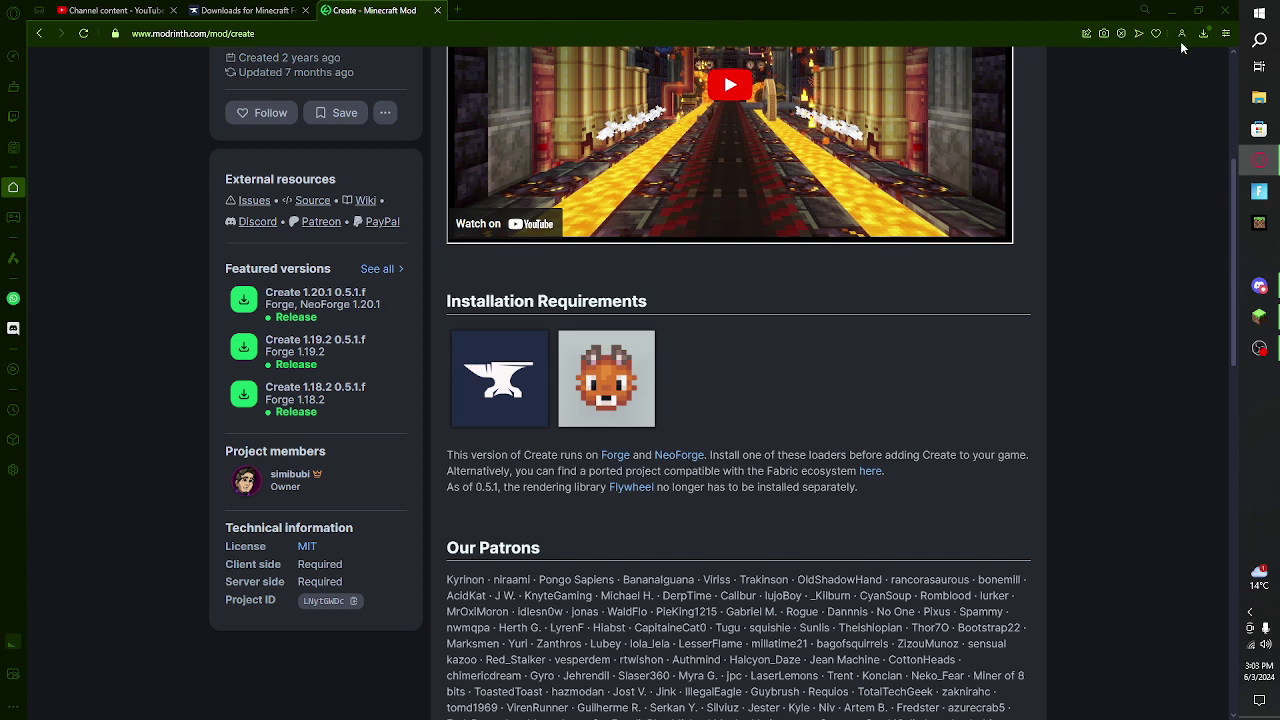
{"action": "left_click", "coordinate": [1205, 35]}
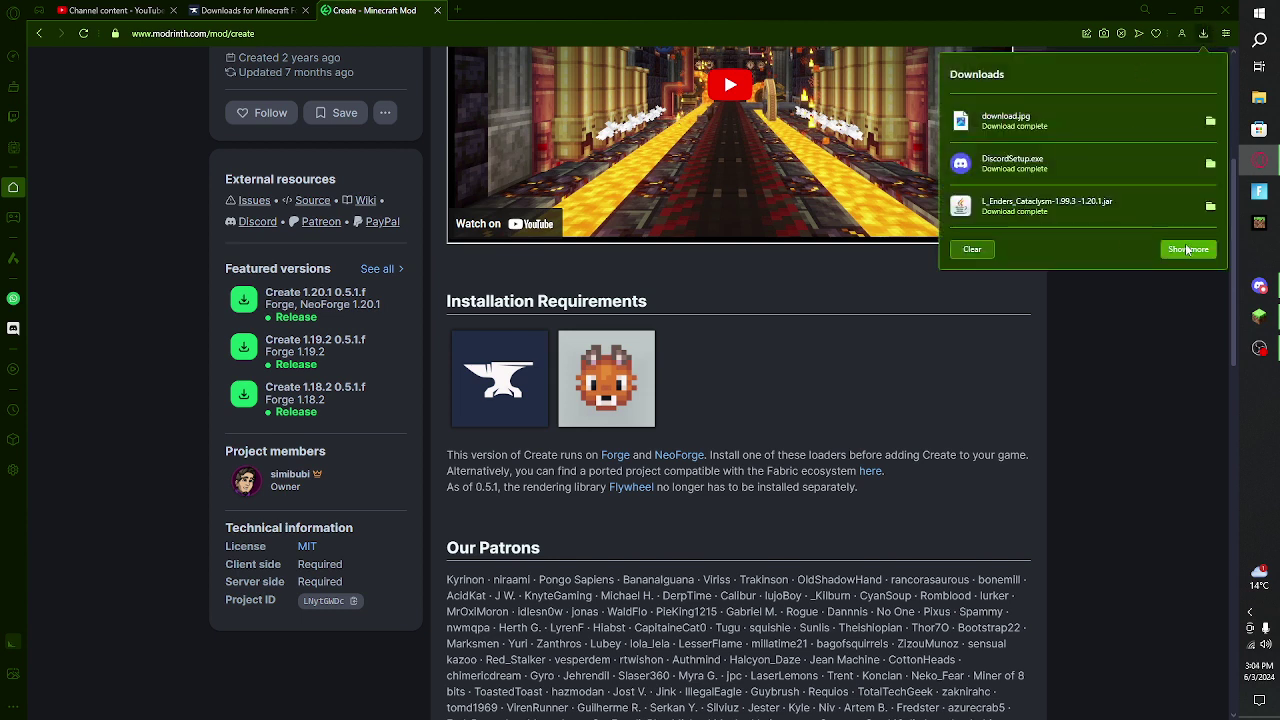
{"action": "left_click", "coordinate": [973, 256]}
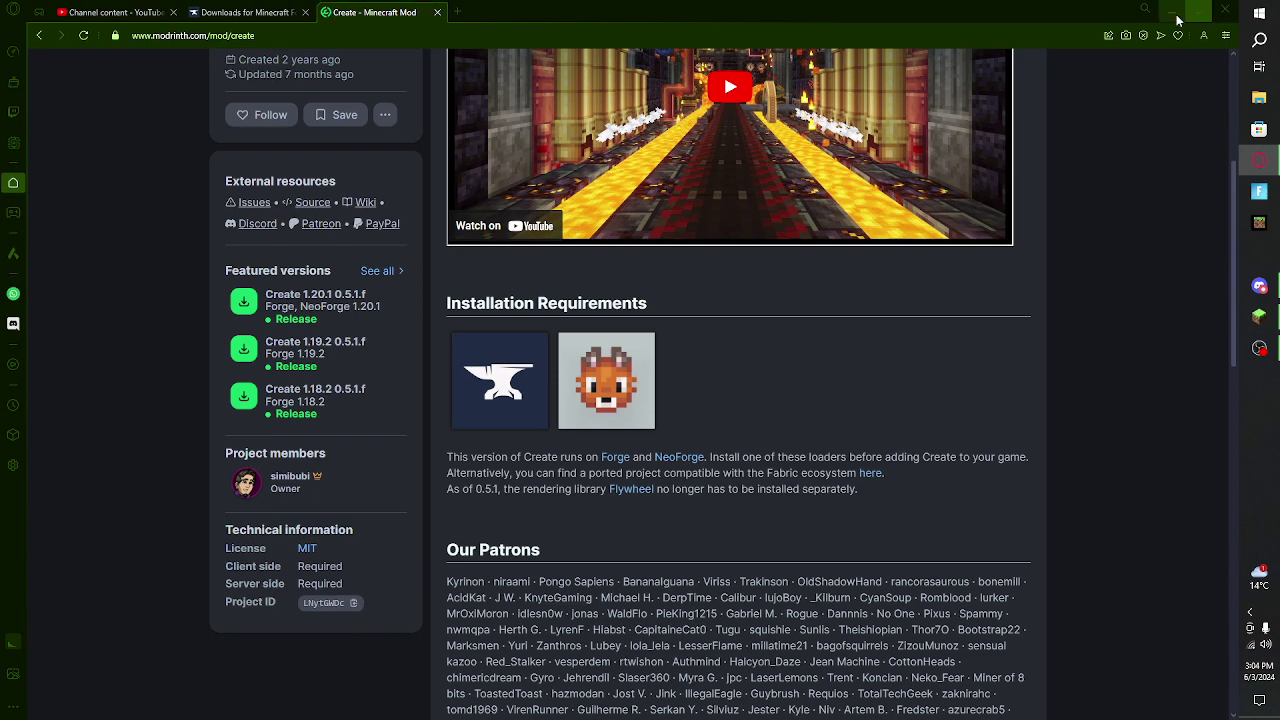
{"action": "left_click_drag", "start_coordinate": [1080, 5], "coordinate": [1004, 328]}
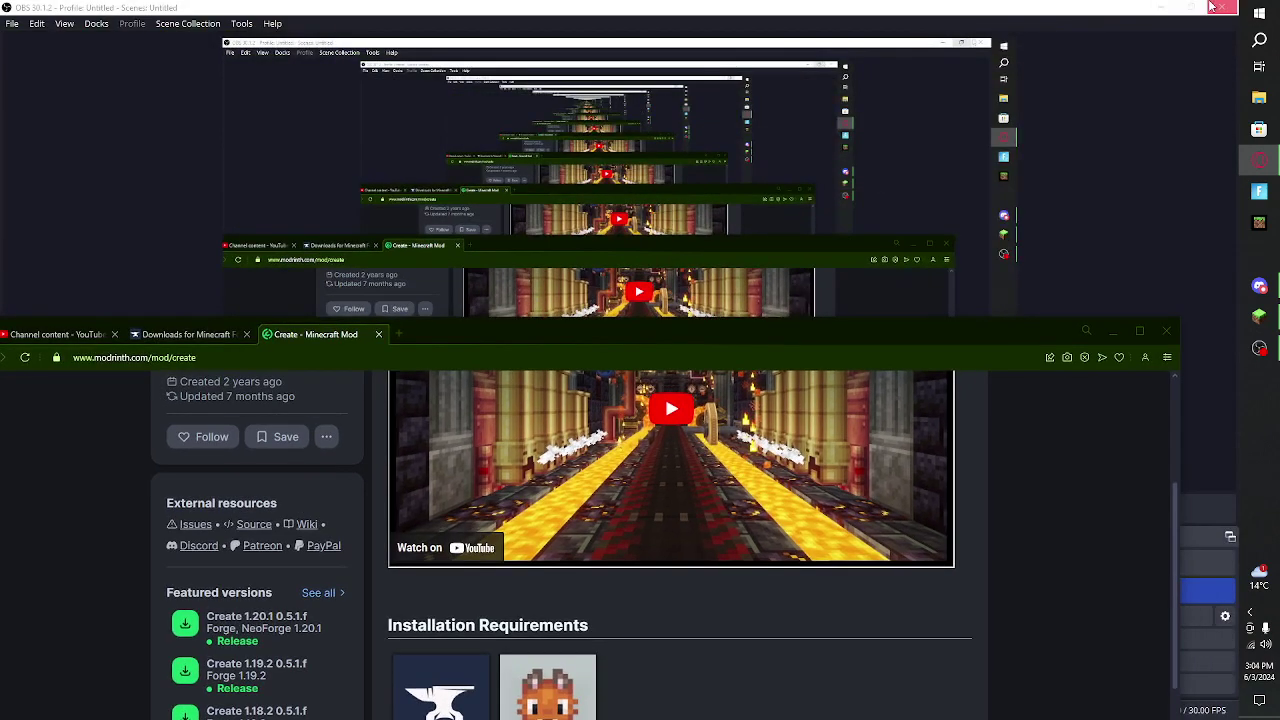
{"action": "double_click", "coordinate": [1100, 10]}
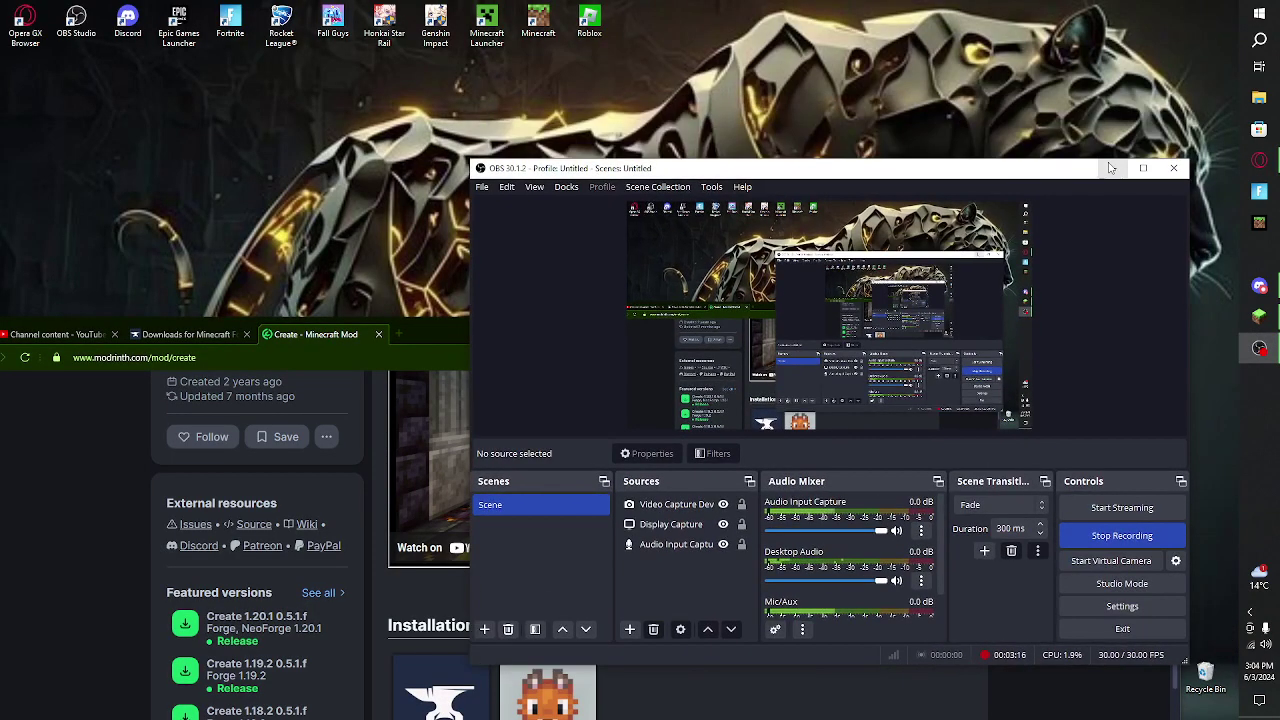
{"action": "left_click", "coordinate": [1004, 163]}
{"action": "left_click_drag", "start_coordinate": [872, 332], "coordinate": [535, 406]}
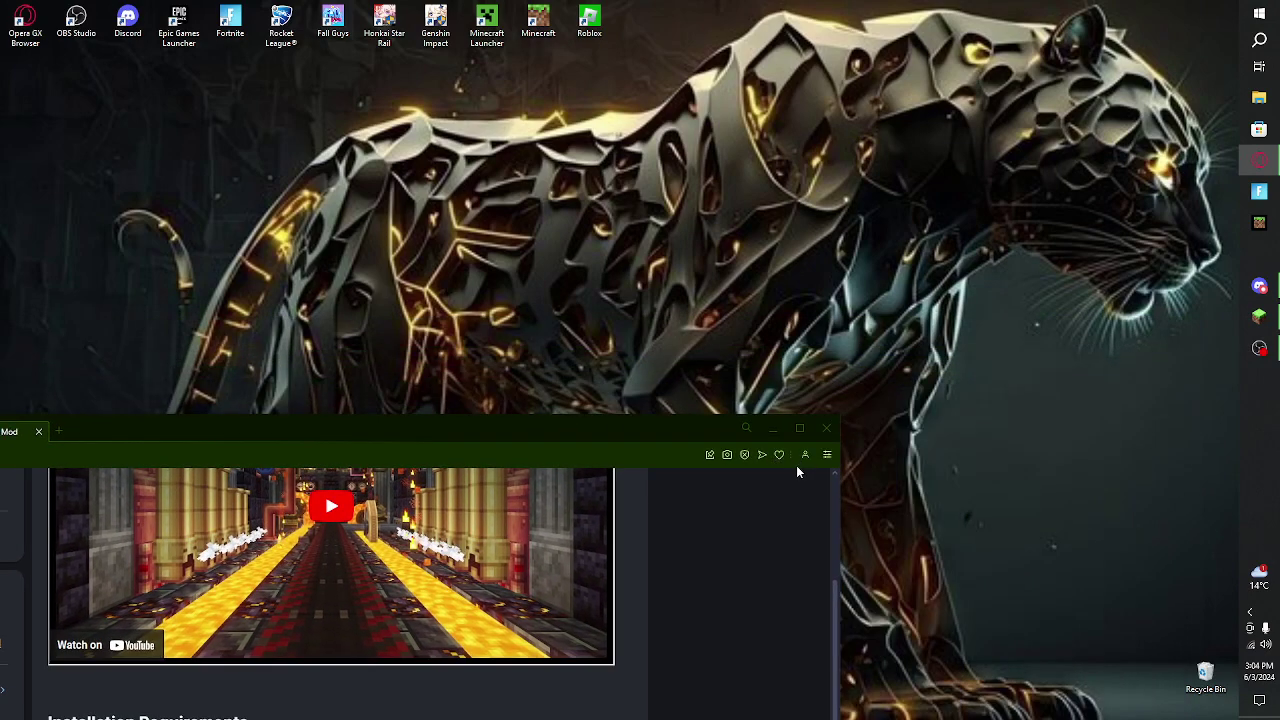
{"action": "left_click_drag", "start_coordinate": [621, 405], "coordinate": [777, 152]}
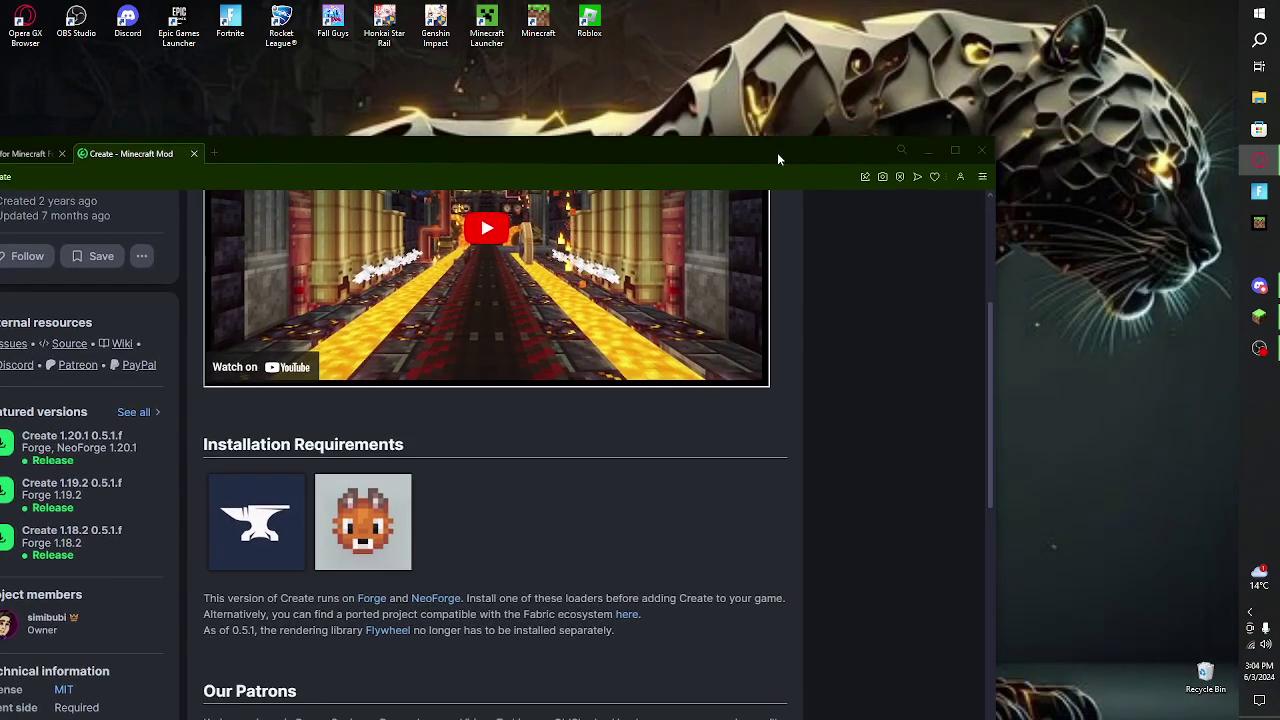
{"action": "double_click", "coordinate": [956, 152]}
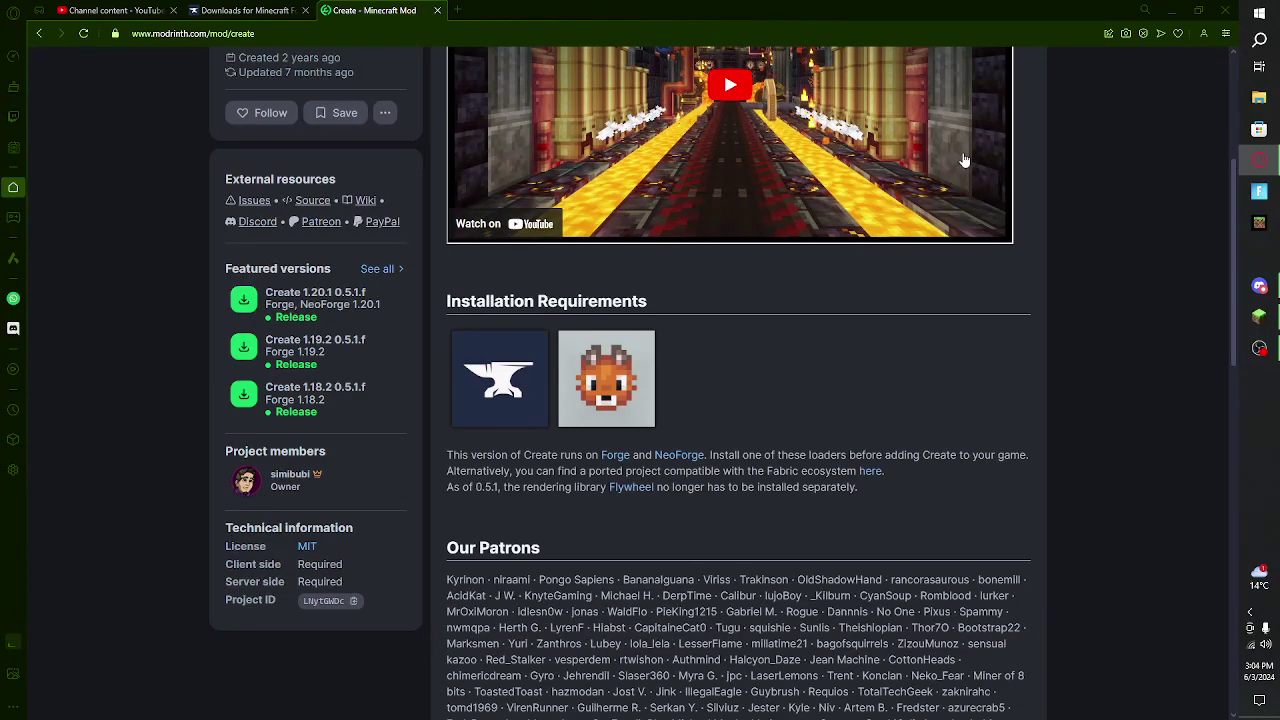
{"action": "scroll", "coordinate": [1163, 65], "scroll_direction": "up", "scroll_amount": 1}
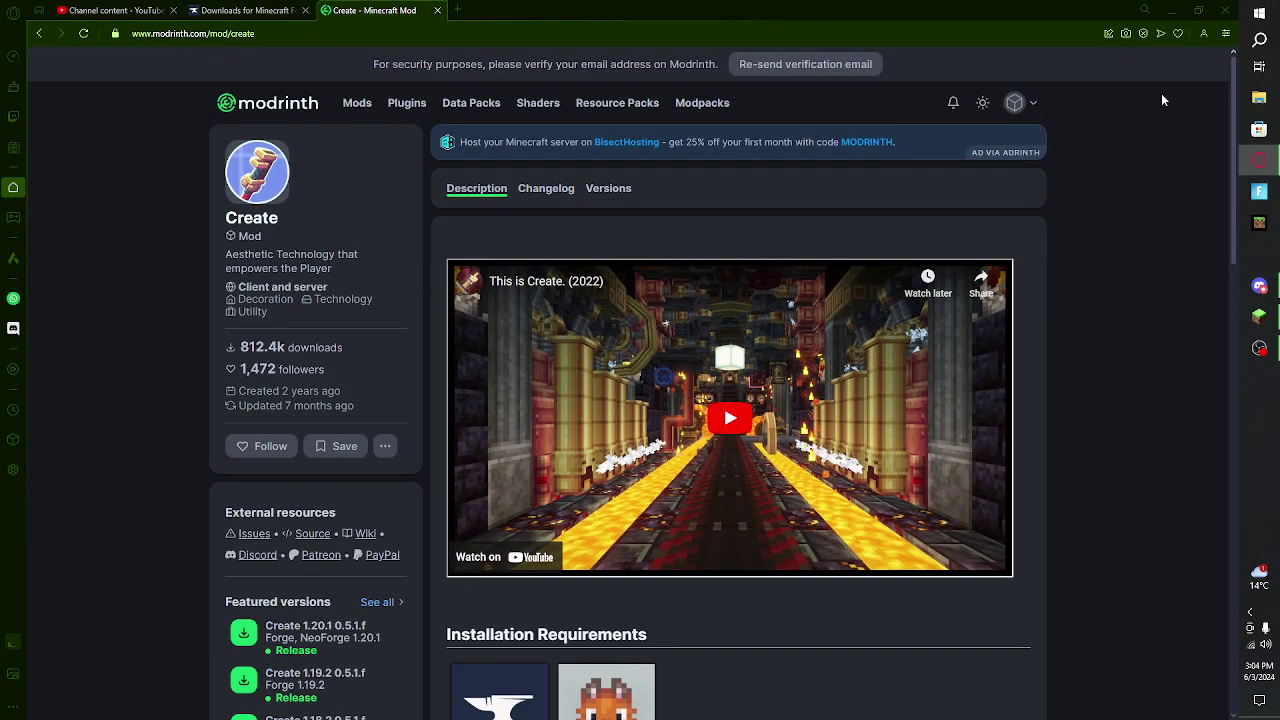
{"action": "left_click", "coordinate": [1200, 17]}
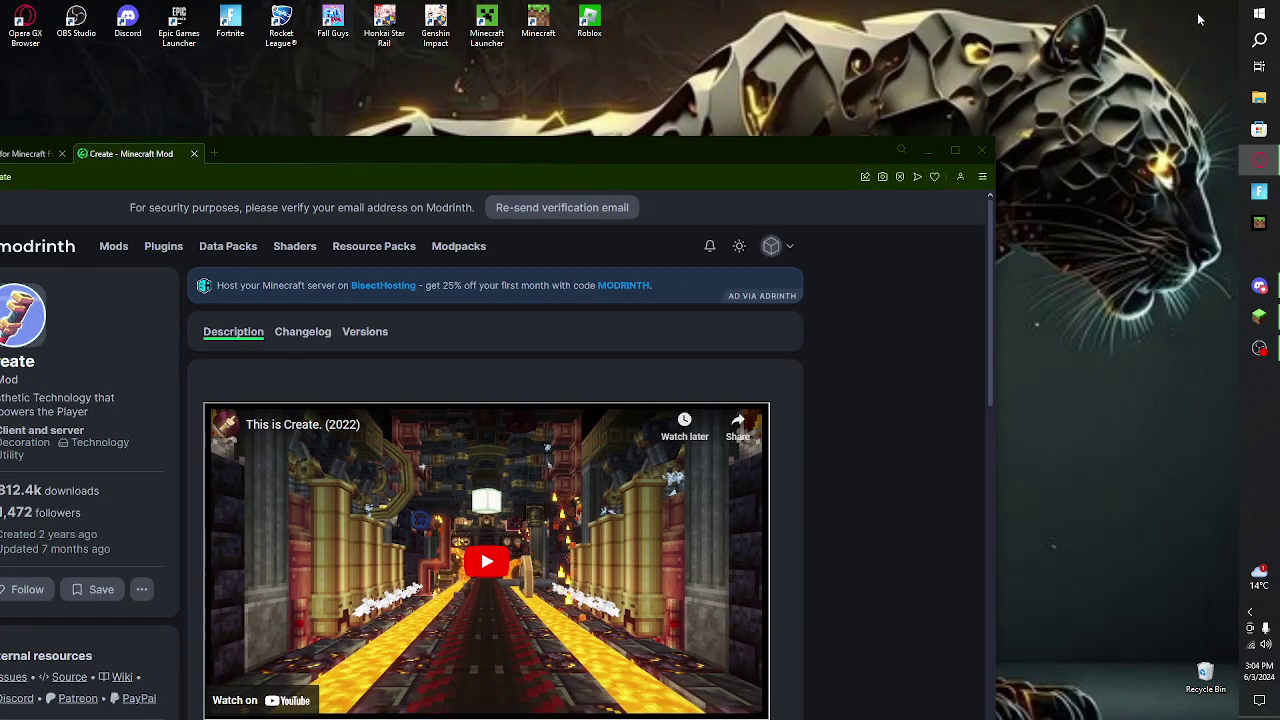
{"action": "left_click", "coordinate": [954, 152]}
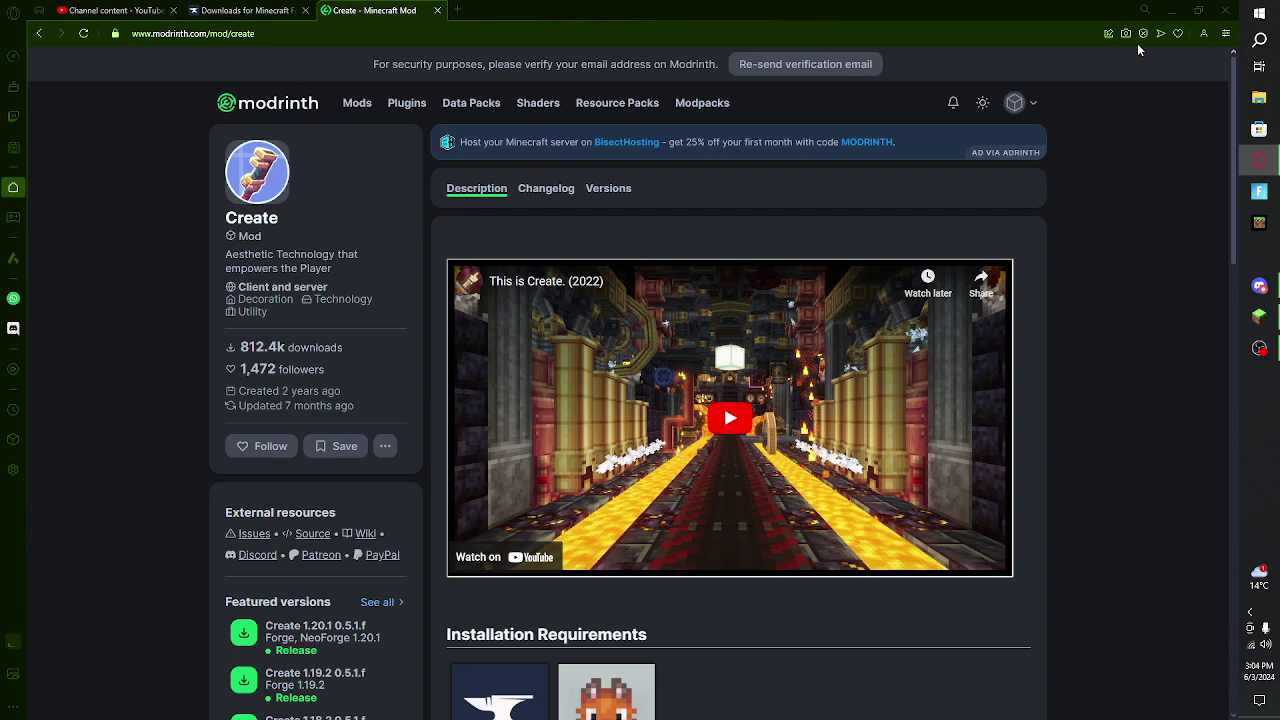
{"action": "scroll", "coordinate": [982, 75], "scroll_direction": "down", "scroll_amount": 4}
{"action": "scroll", "coordinate": [982, 75], "scroll_direction": "up", "scroll_amount": 3}
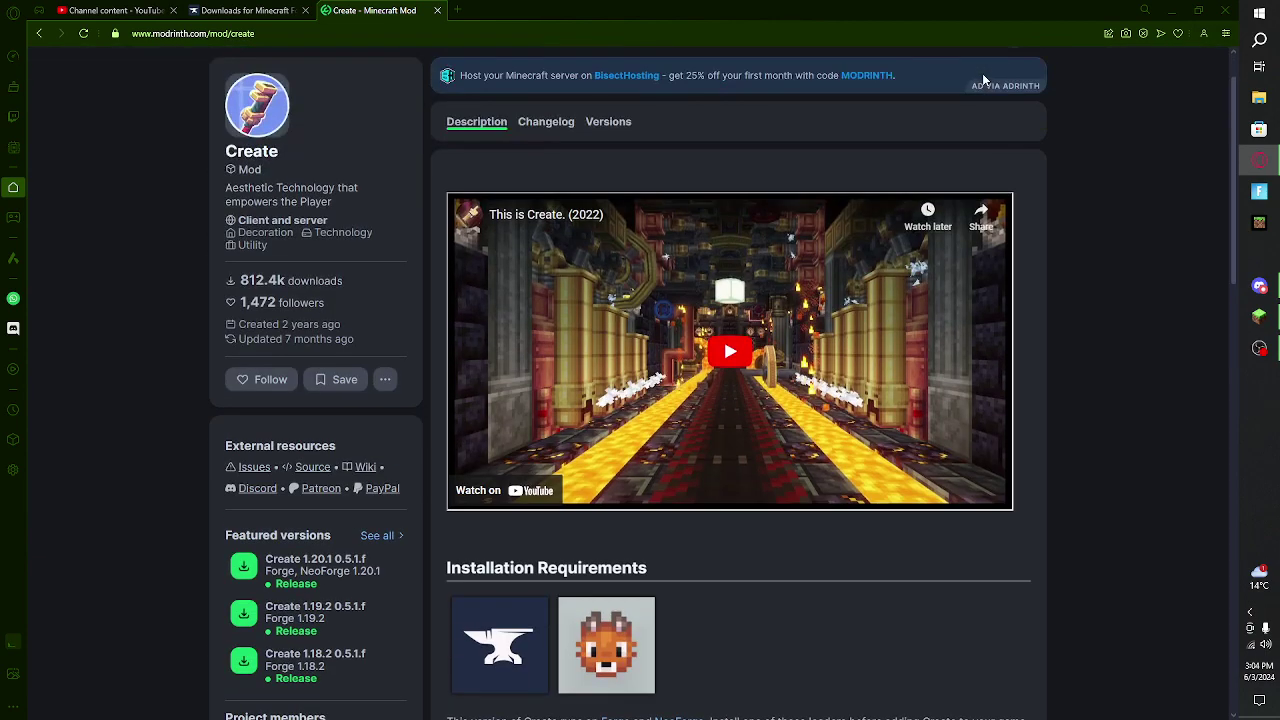
{"action": "key", "text": "F11"}
{"action": "key", "text": "F11"}
{"action": "left_click_drag", "start_coordinate": [1008, 7], "coordinate": [700, 2]}
{"action": "left_click", "coordinate": [246, 566]}
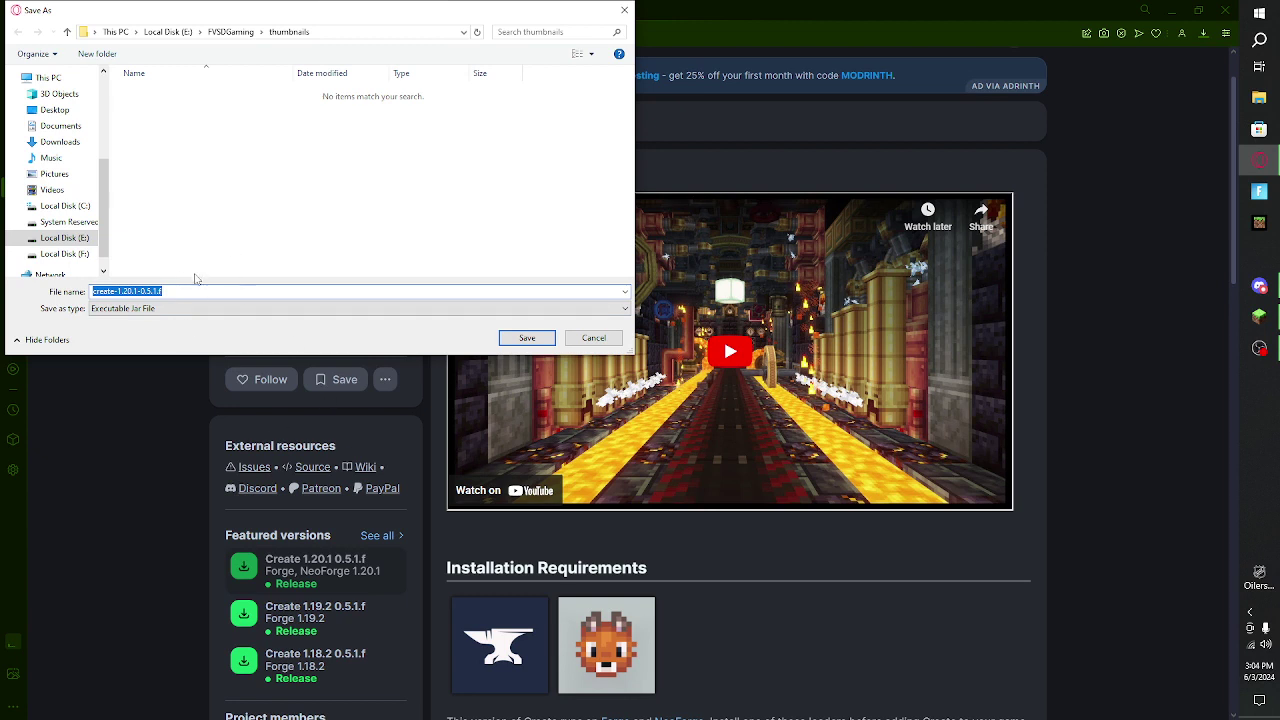
{"action": "left_click", "coordinate": [60, 125]}
{"action": "left_click", "coordinate": [60, 141]}
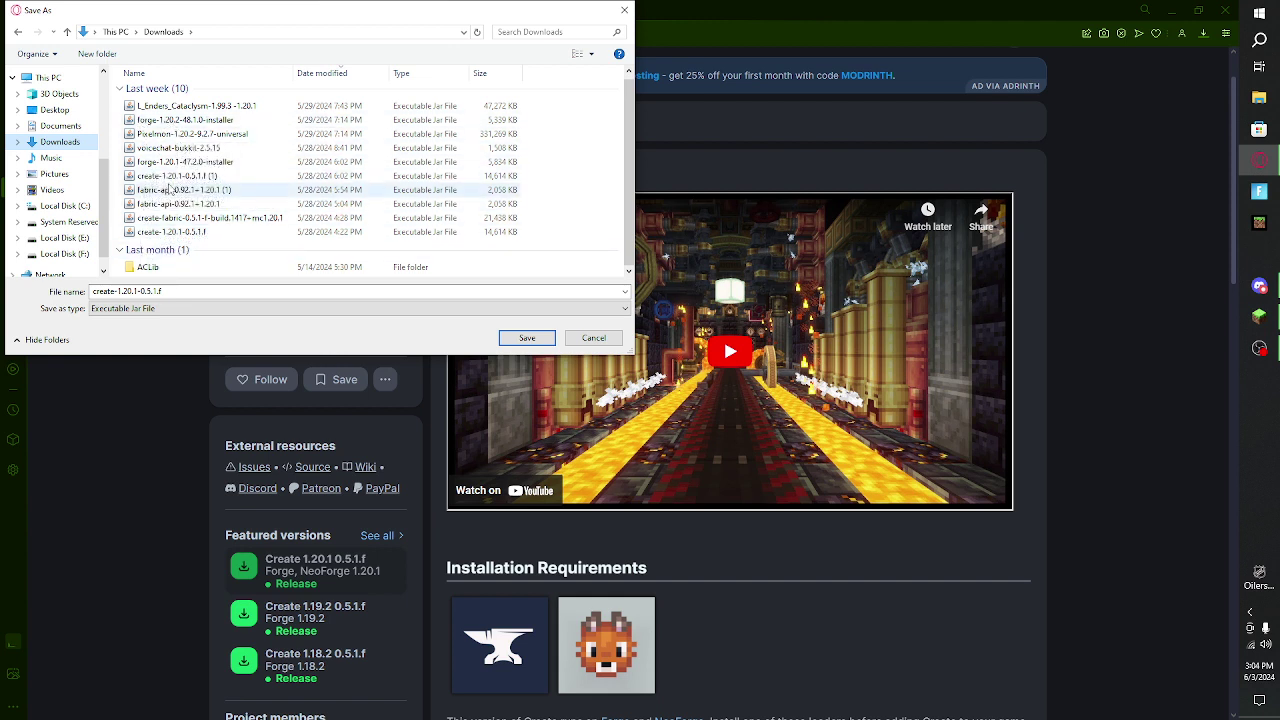
{"action": "left_click", "coordinate": [580, 341]}
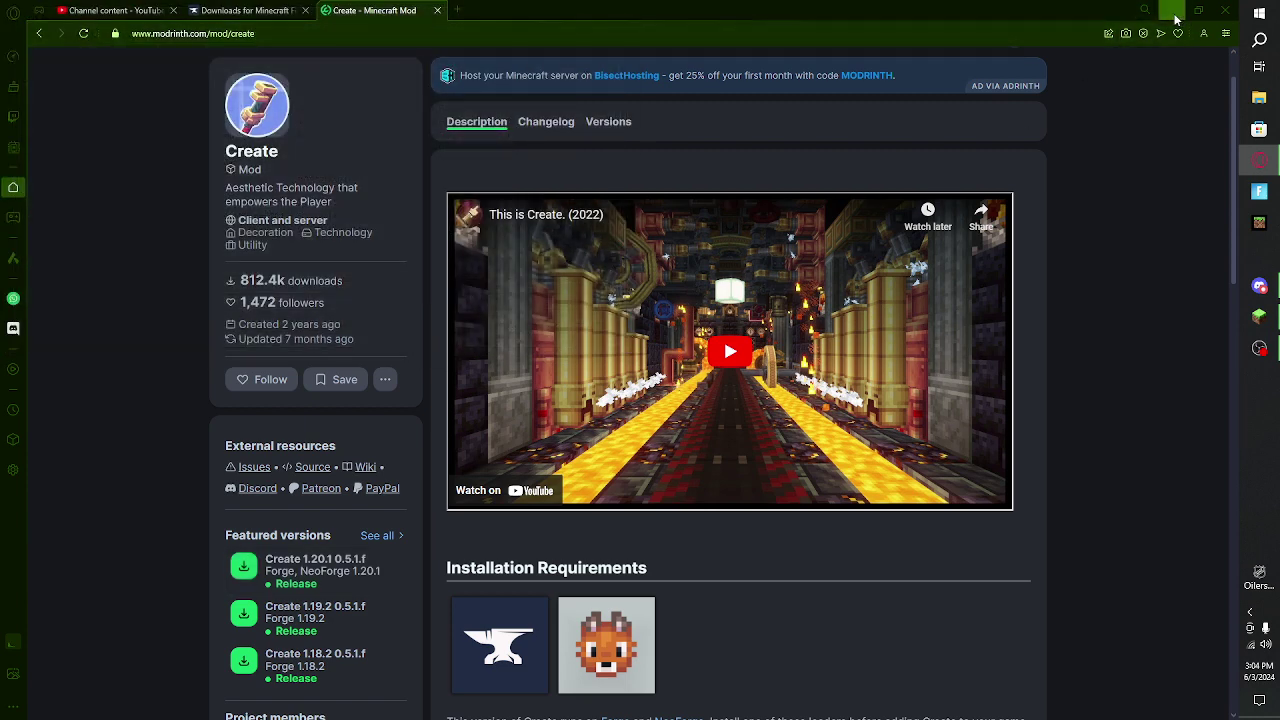
Rearrange the browser window and tabs, then open the Forge downloads for Minecraft 1.20.1.
{"action": "left_click", "coordinate": [1194, 14]}
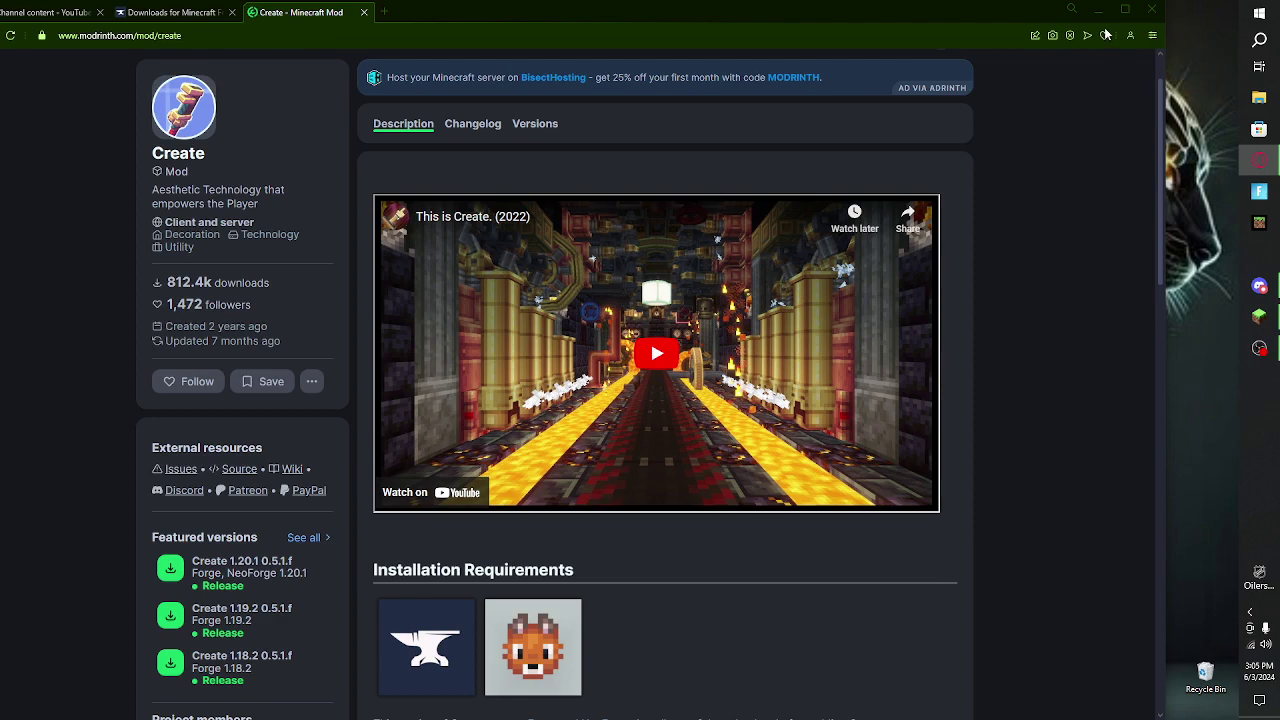
{"action": "left_click", "coordinate": [1099, 10]}
{"action": "left_click", "coordinate": [1254, 163]}
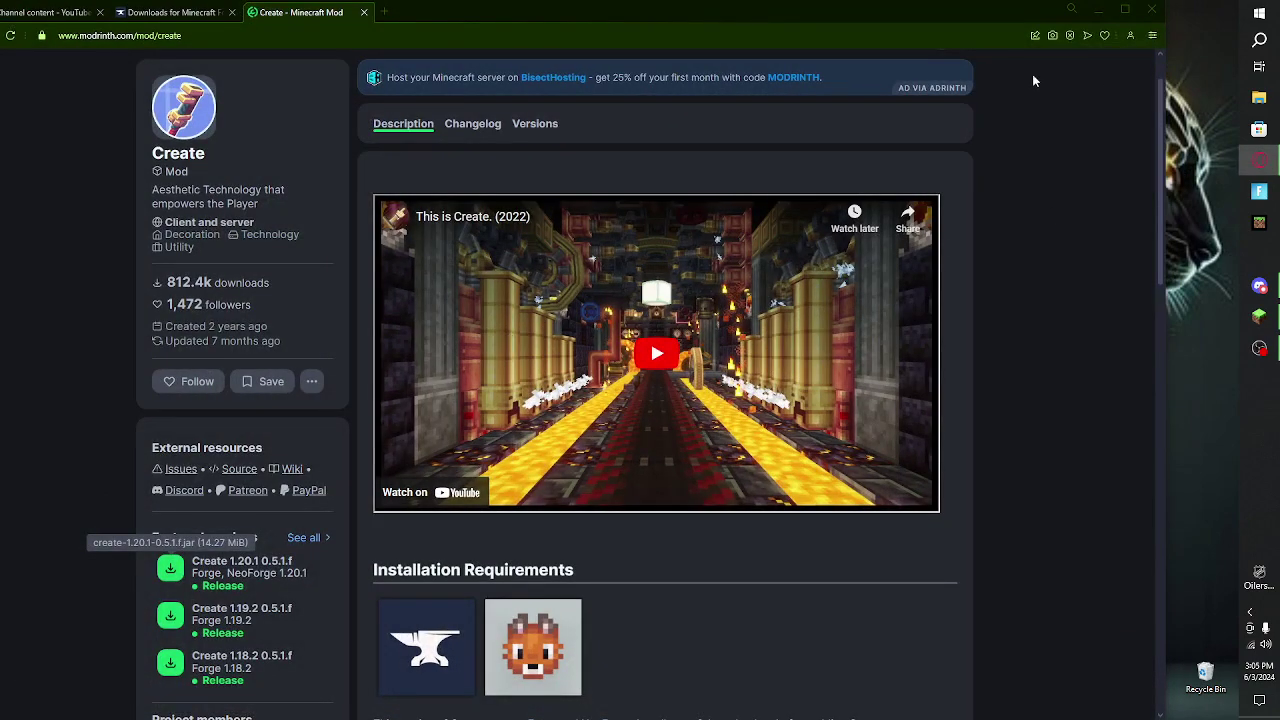
{"action": "left_click", "coordinate": [388, 13]}
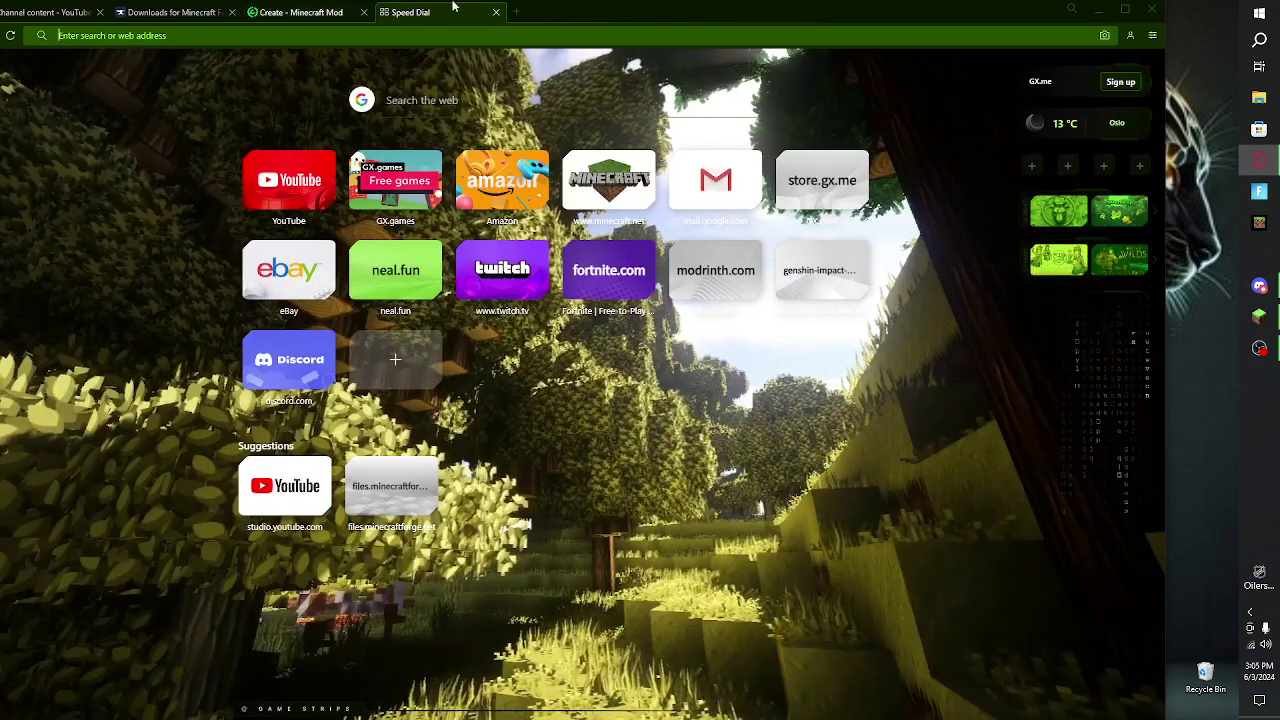
{"action": "left_click", "coordinate": [496, 12]}
{"action": "left_click", "coordinate": [175, 12]}
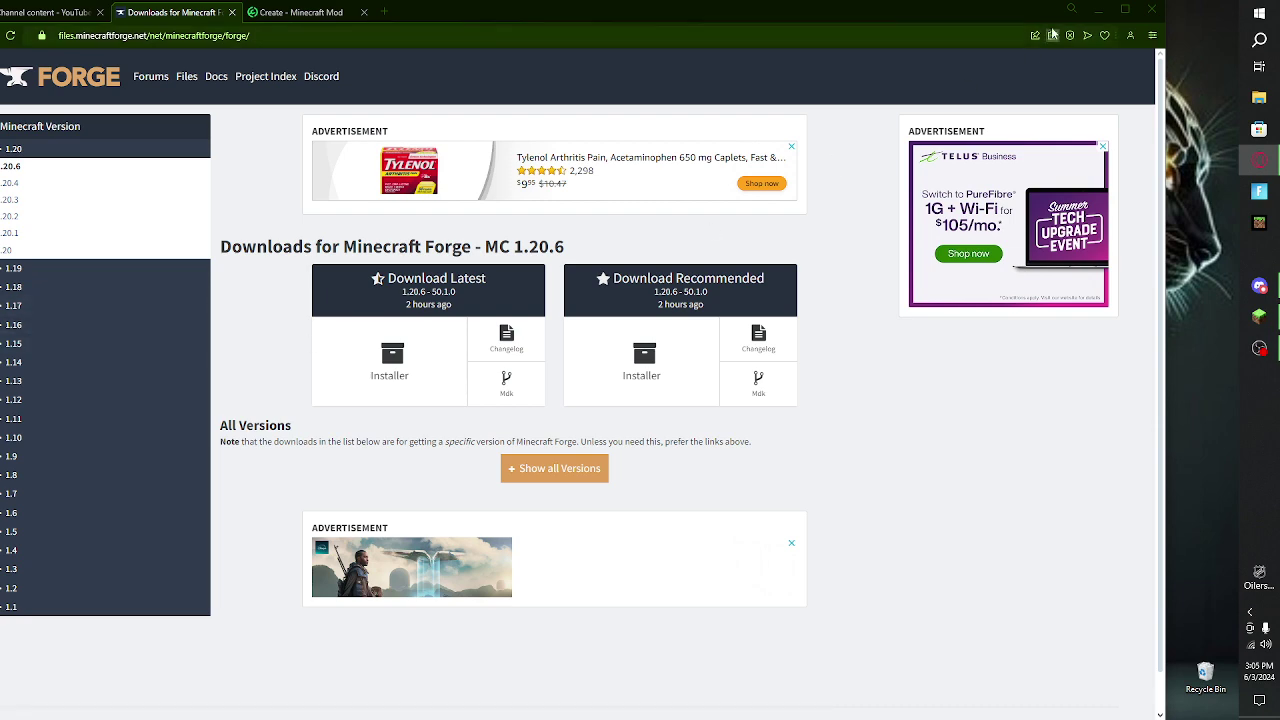
{"action": "left_click", "coordinate": [1120, 10]}
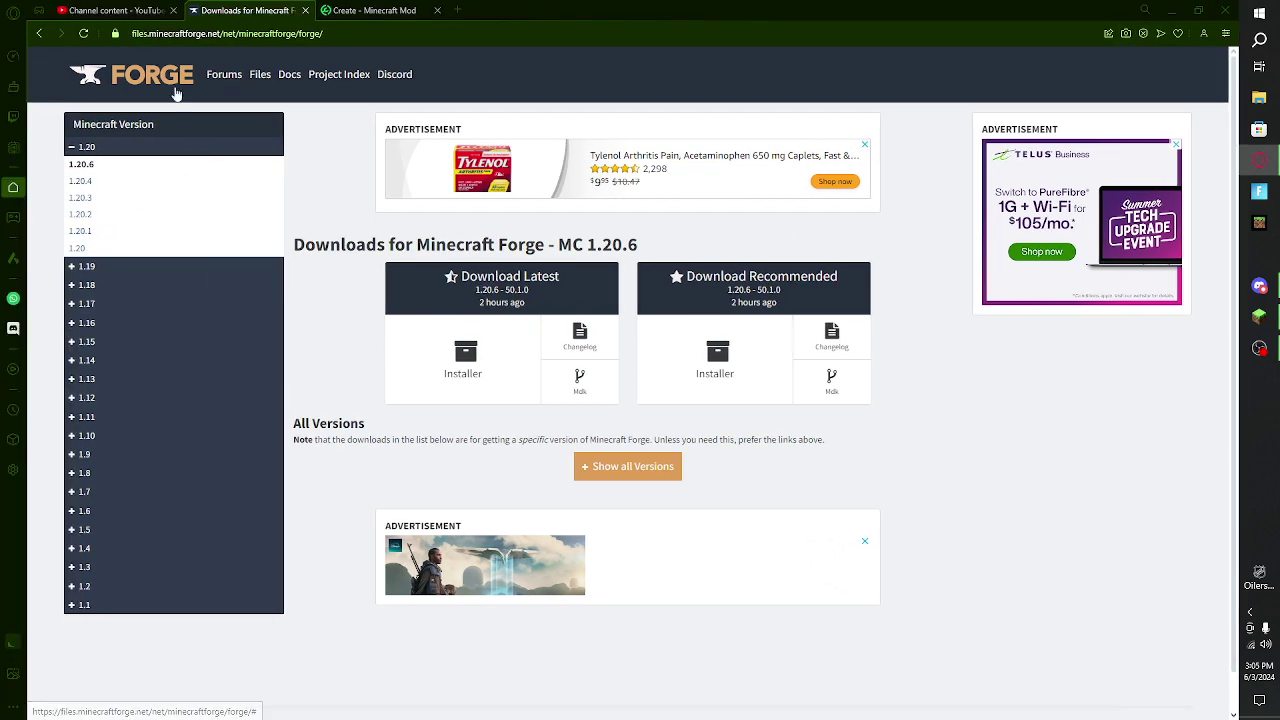
{"action": "left_click", "coordinate": [340, 10]}
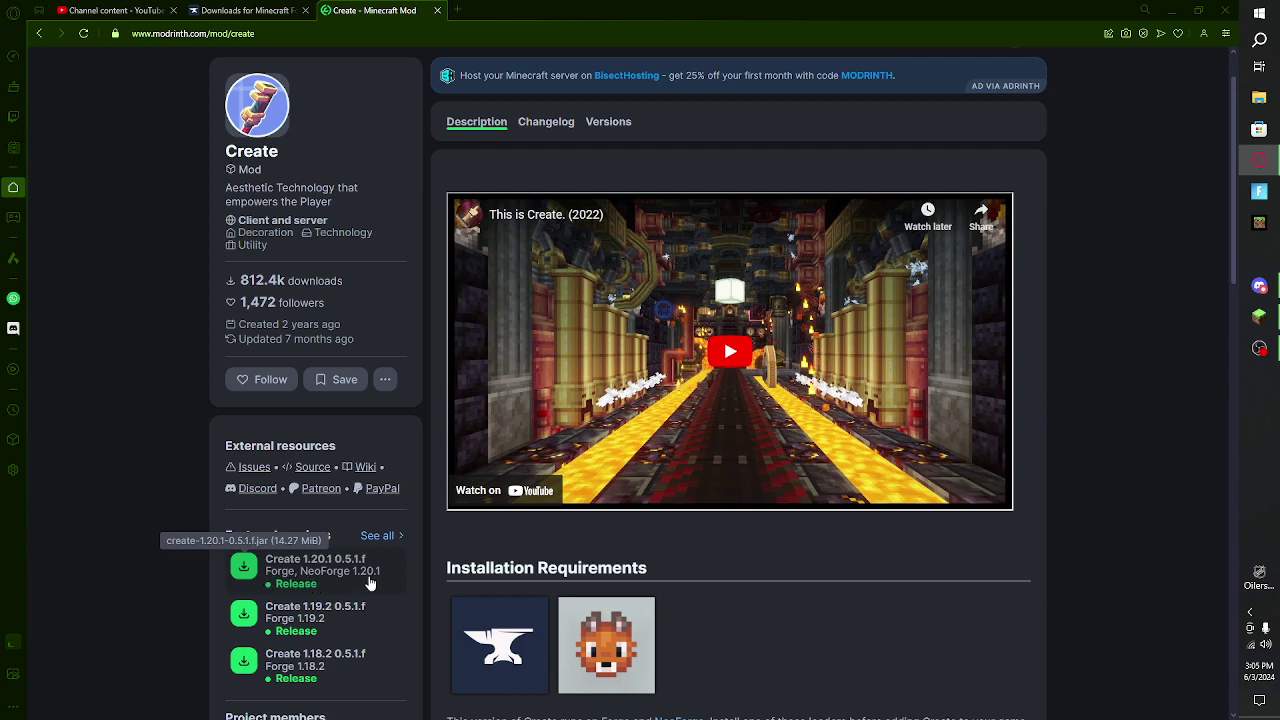
{"action": "left_click", "coordinate": [245, 10]}
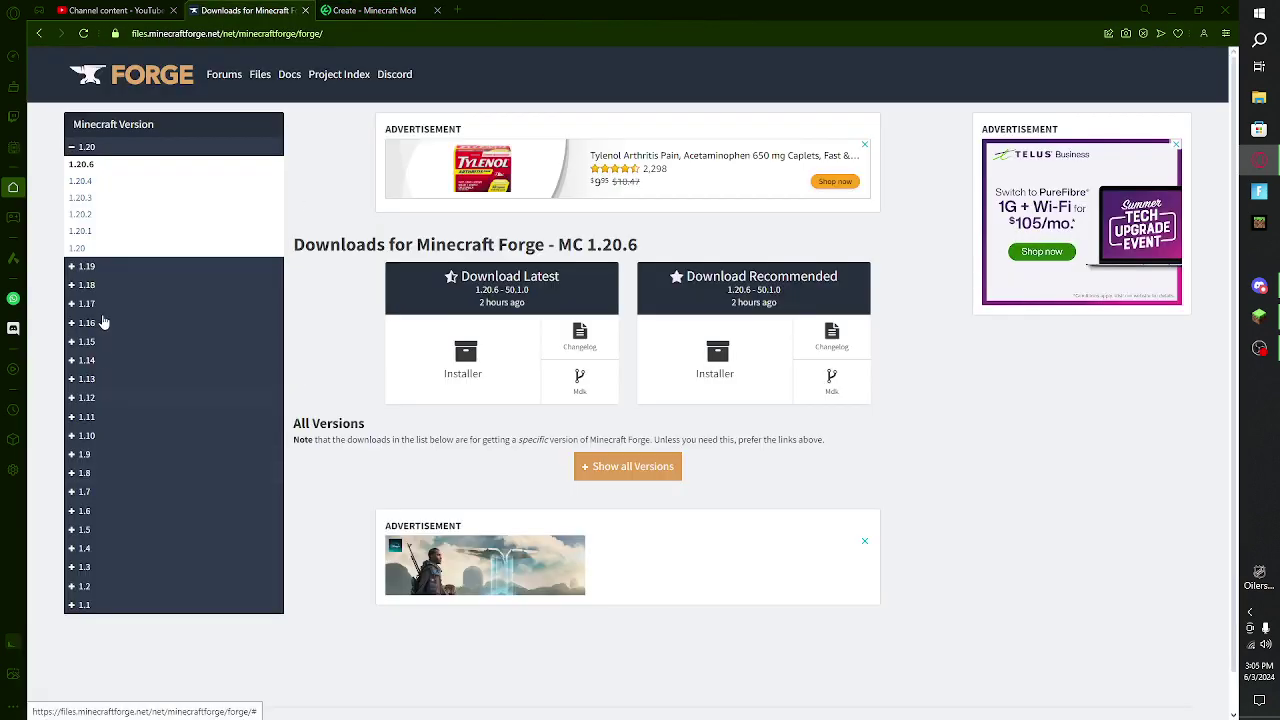
{"action": "left_click", "coordinate": [81, 233]}
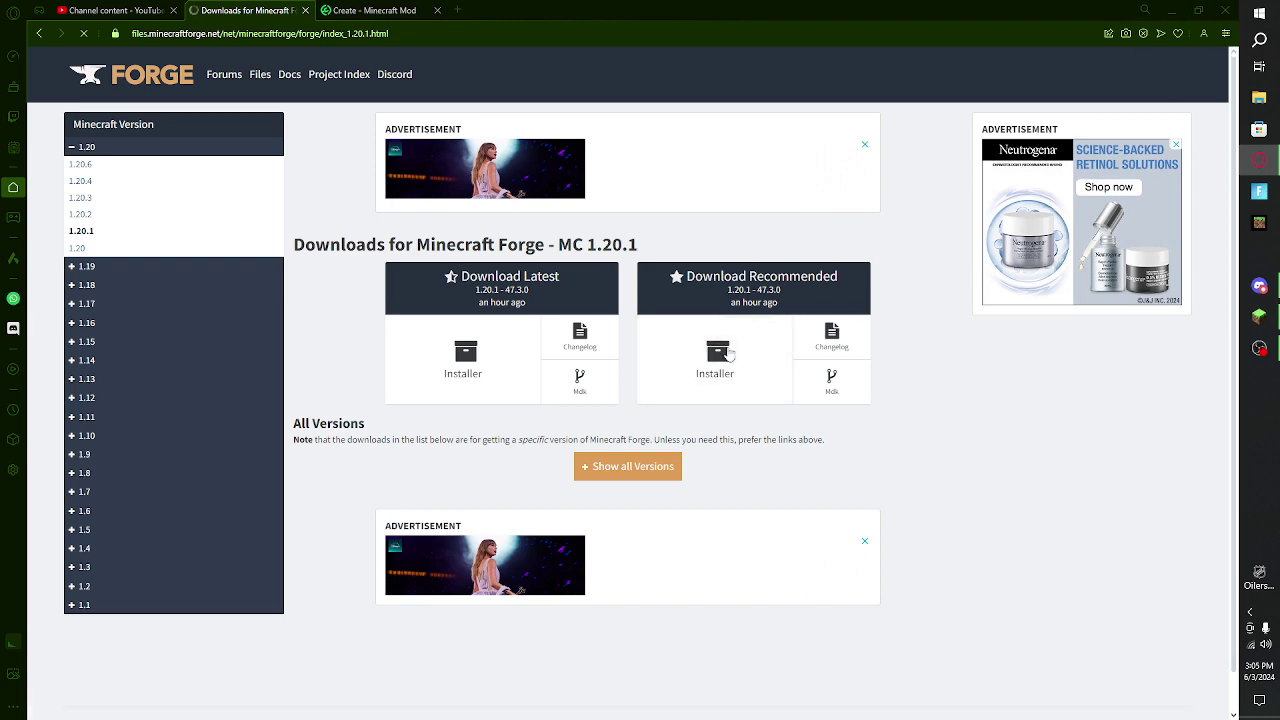
Save the recommended Forge 1.20.1-47.3.0 installer to Downloads, skipping the adfoc.us ad, then close the ad tab.
{"action": "left_click", "coordinate": [706, 378]}
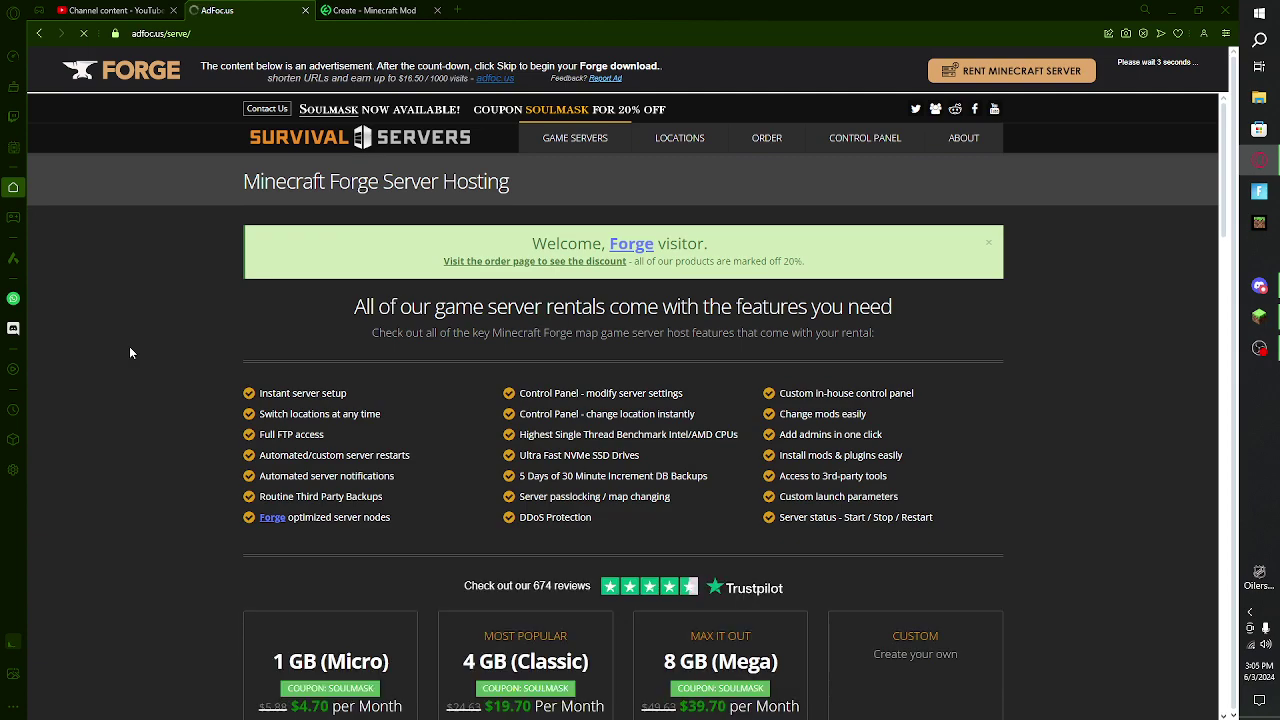
{"action": "scroll", "coordinate": [477, 491], "scroll_direction": "down", "scroll_amount": 2}
{"action": "scroll", "coordinate": [508, 490], "scroll_direction": "up", "scroll_amount": 2}
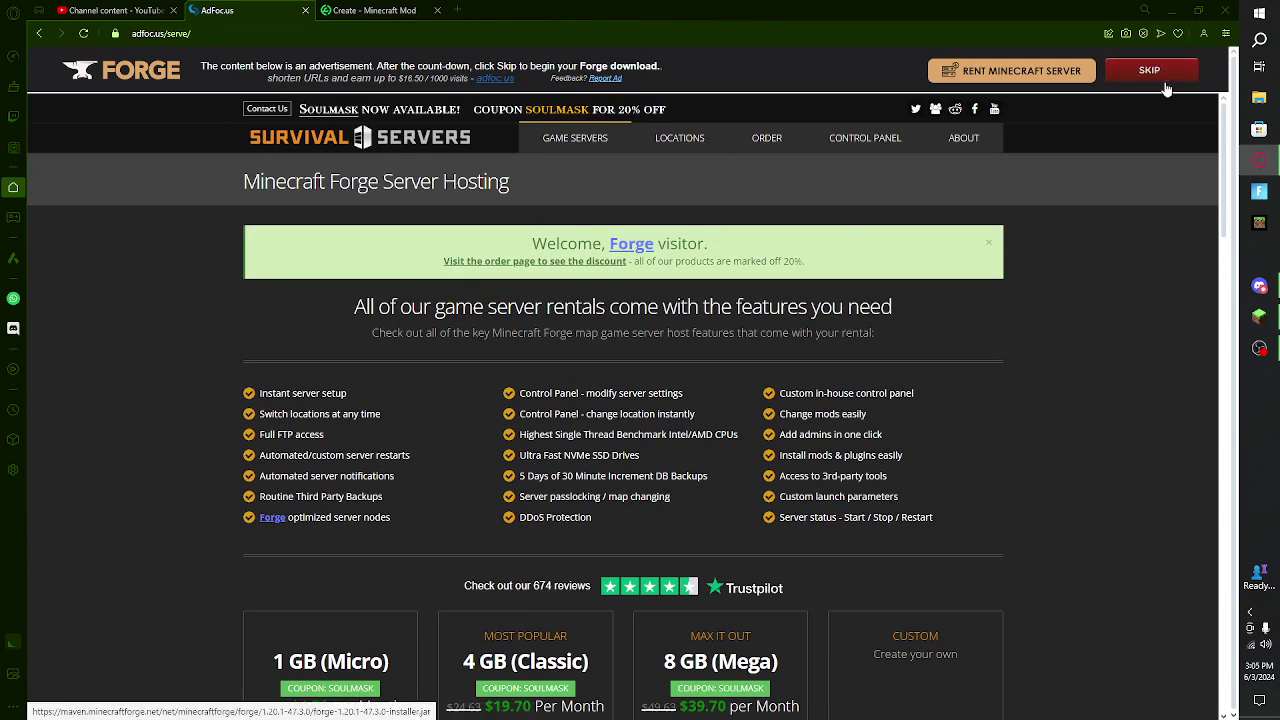
{"action": "left_click", "coordinate": [1152, 73]}
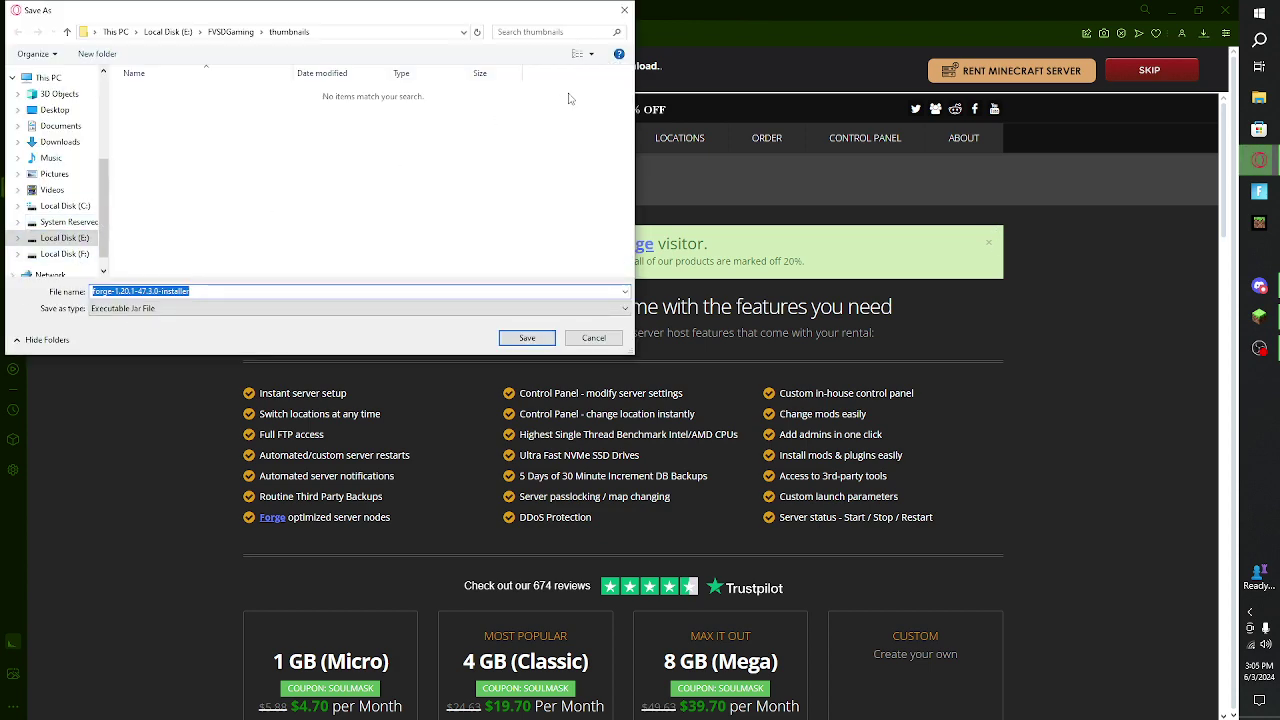
{"action": "left_click", "coordinate": [59, 141]}
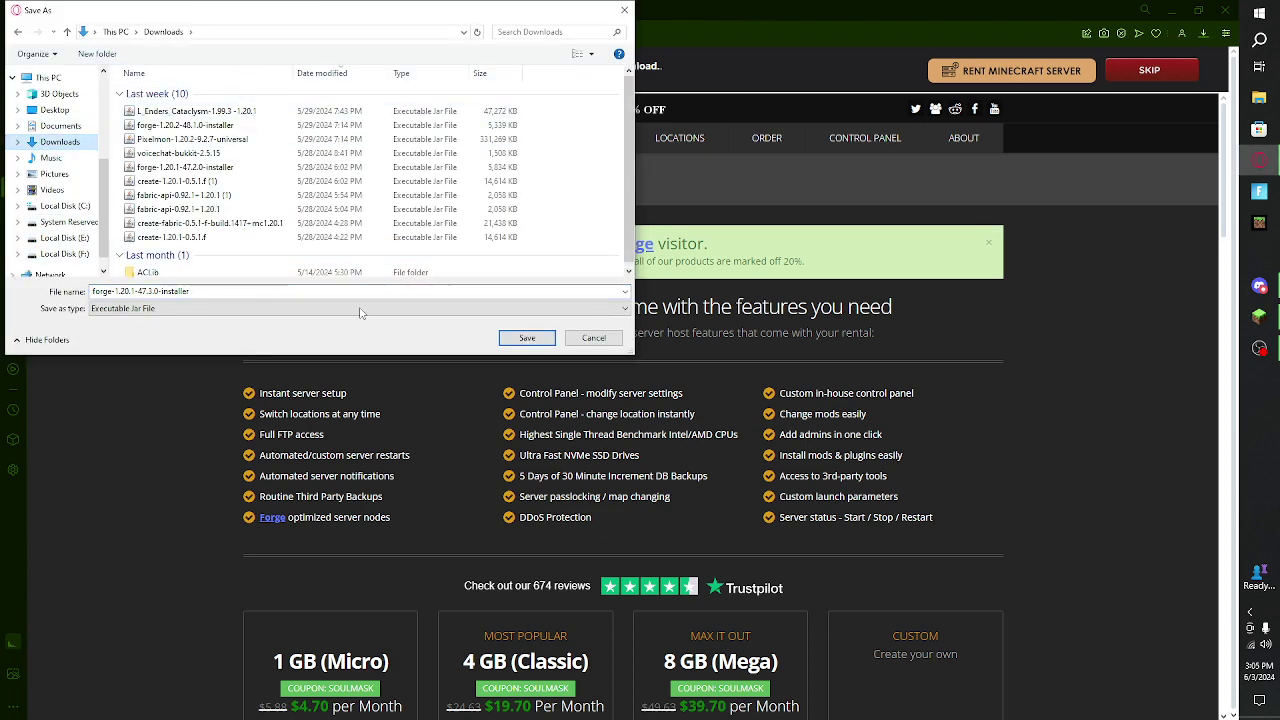
{"action": "left_click", "coordinate": [527, 338]}
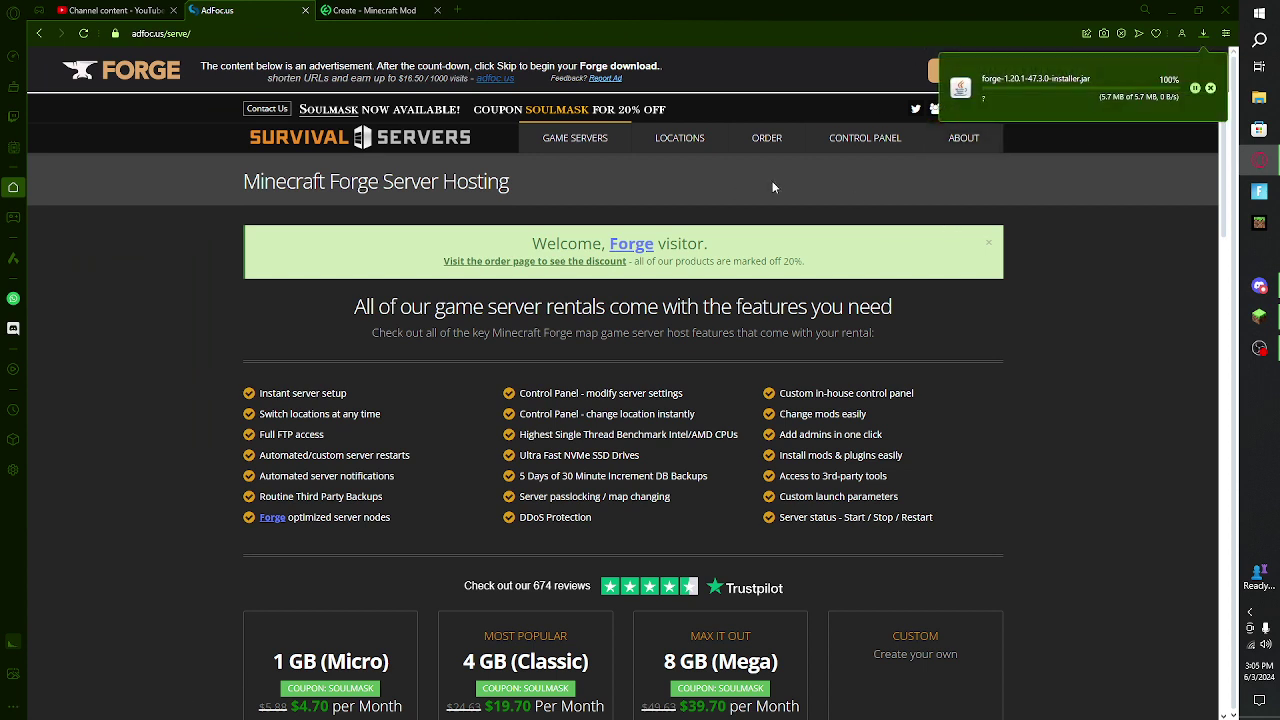
{"action": "left_click", "coordinate": [305, 10]}
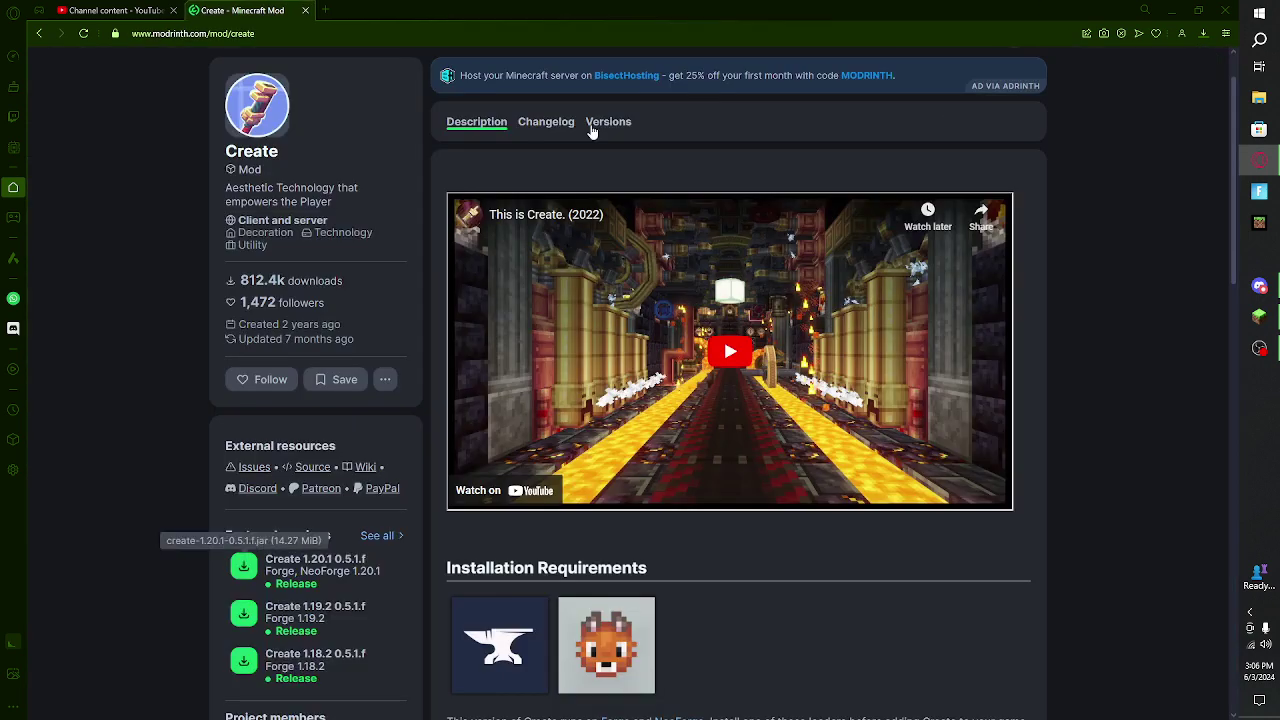
Drag forge-1.20.1-47.3.0-installer.jar from the downloads list onto the desktop and launch it.
{"action": "left_click", "coordinate": [1204, 35]}
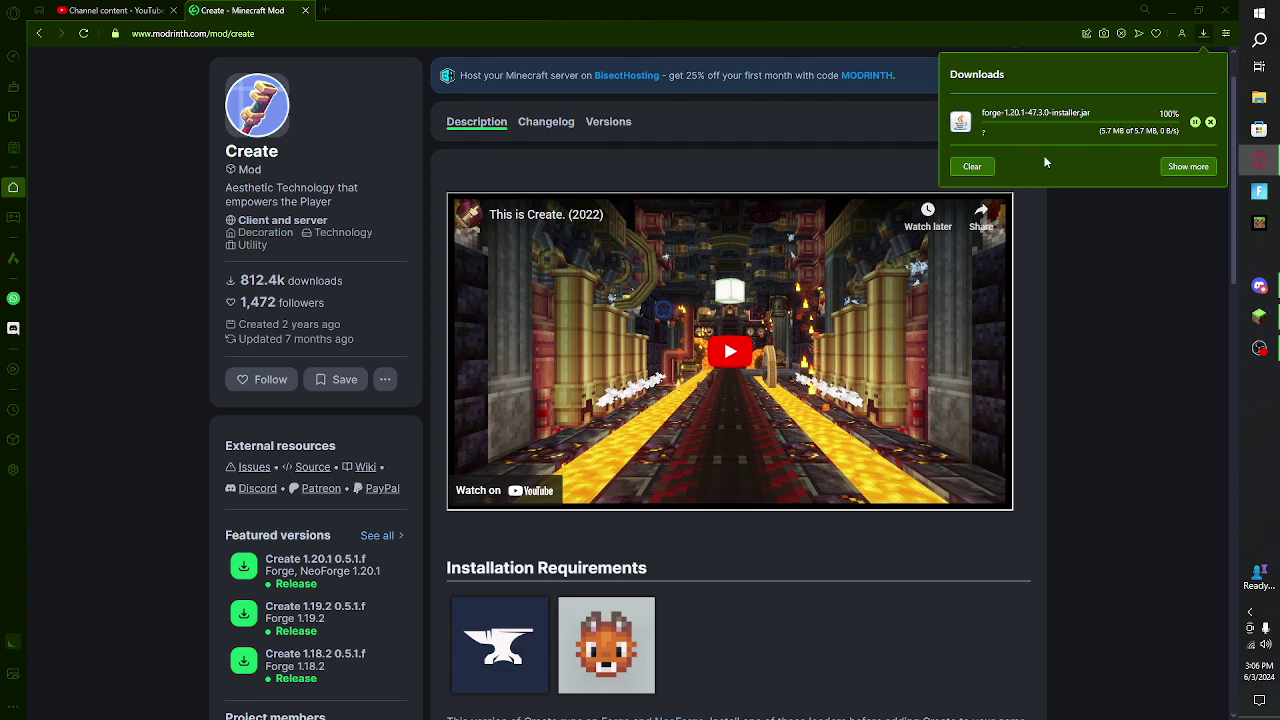
{"action": "left_click", "coordinate": [1198, 10]}
{"action": "left_click_drag", "start_coordinate": [893, 7], "coordinate": [66, 452]}
{"action": "left_click", "coordinate": [300, 482]}
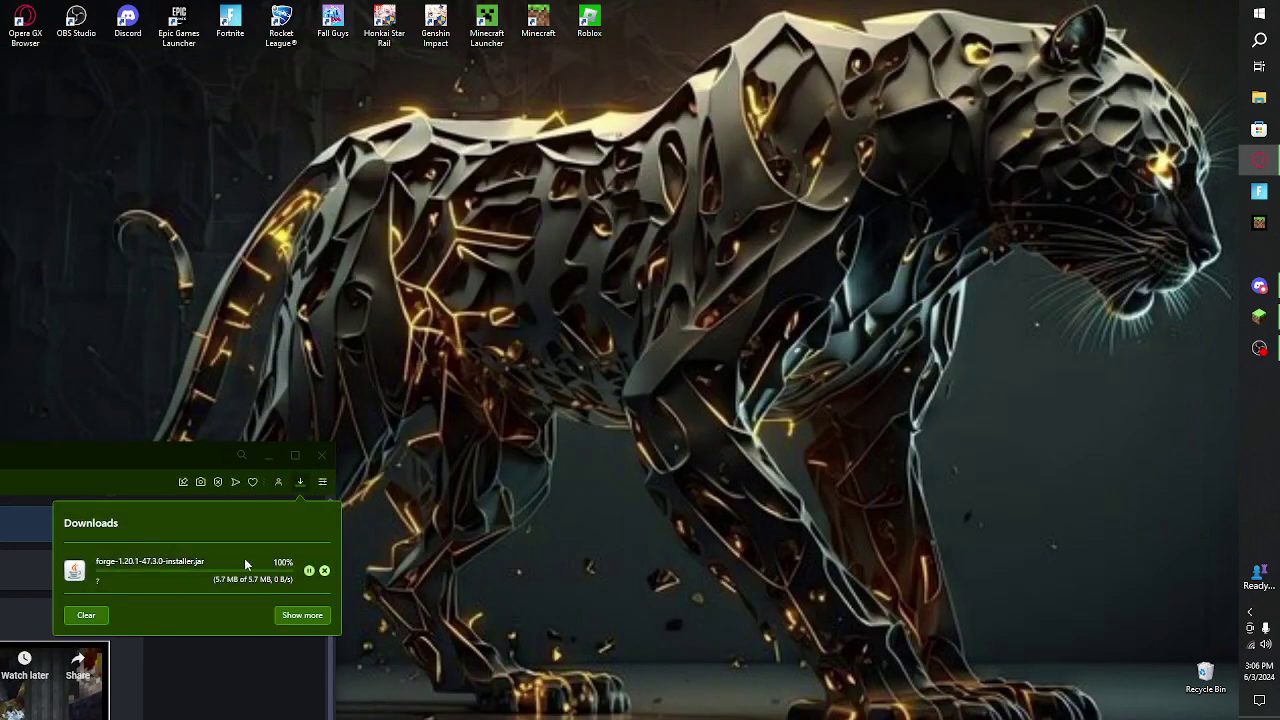
{"action": "left_click_drag", "start_coordinate": [155, 575], "coordinate": [615, 275]}
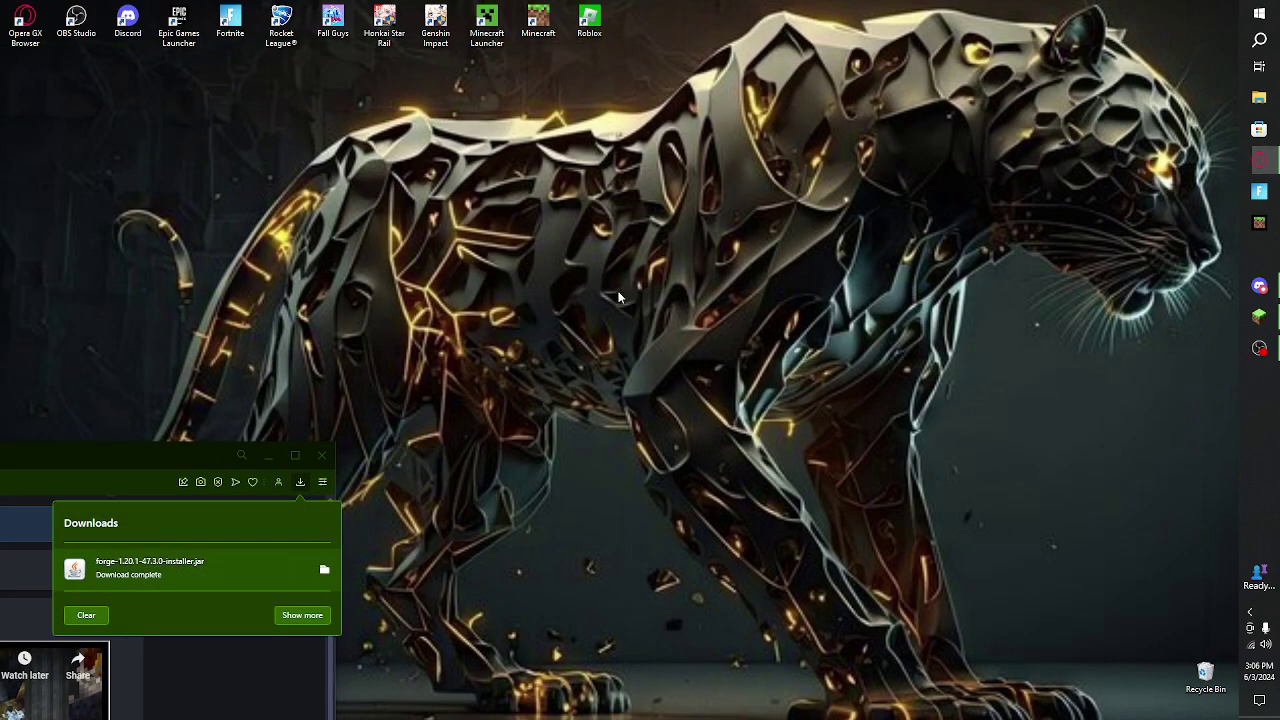
{"action": "left_click", "coordinate": [267, 456]}
{"action": "double_click", "coordinate": [645, 243]}
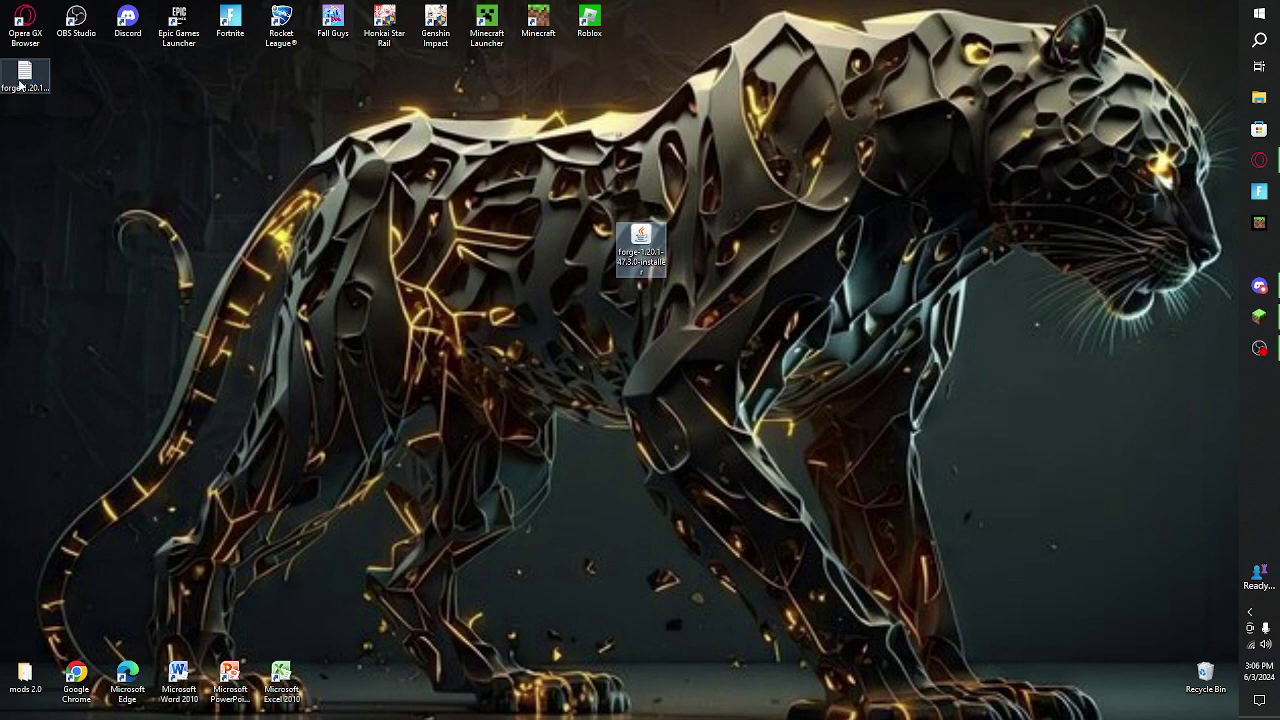
Dismiss the folder chooser, close the Forge Installer, and cancel binning the in-use installer jar.
{"action": "left_click_drag", "start_coordinate": [643, 246], "coordinate": [590, 348]}
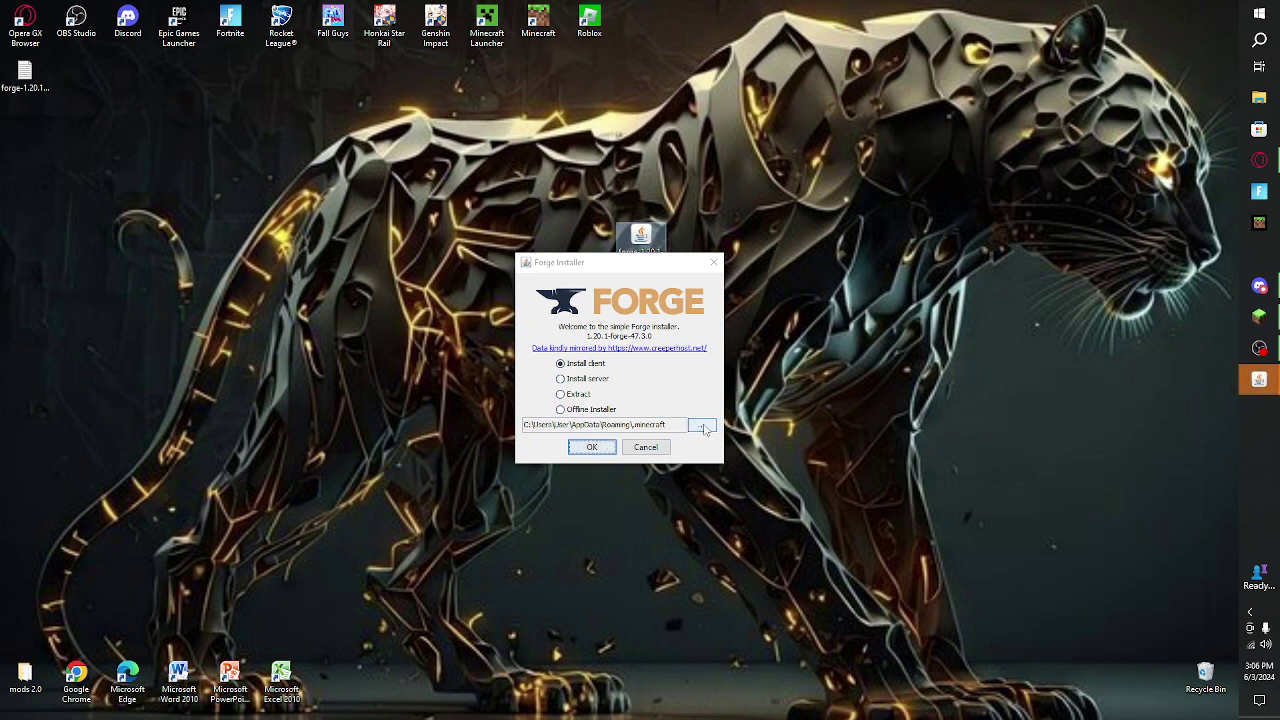
{"action": "left_click", "coordinate": [701, 425]}
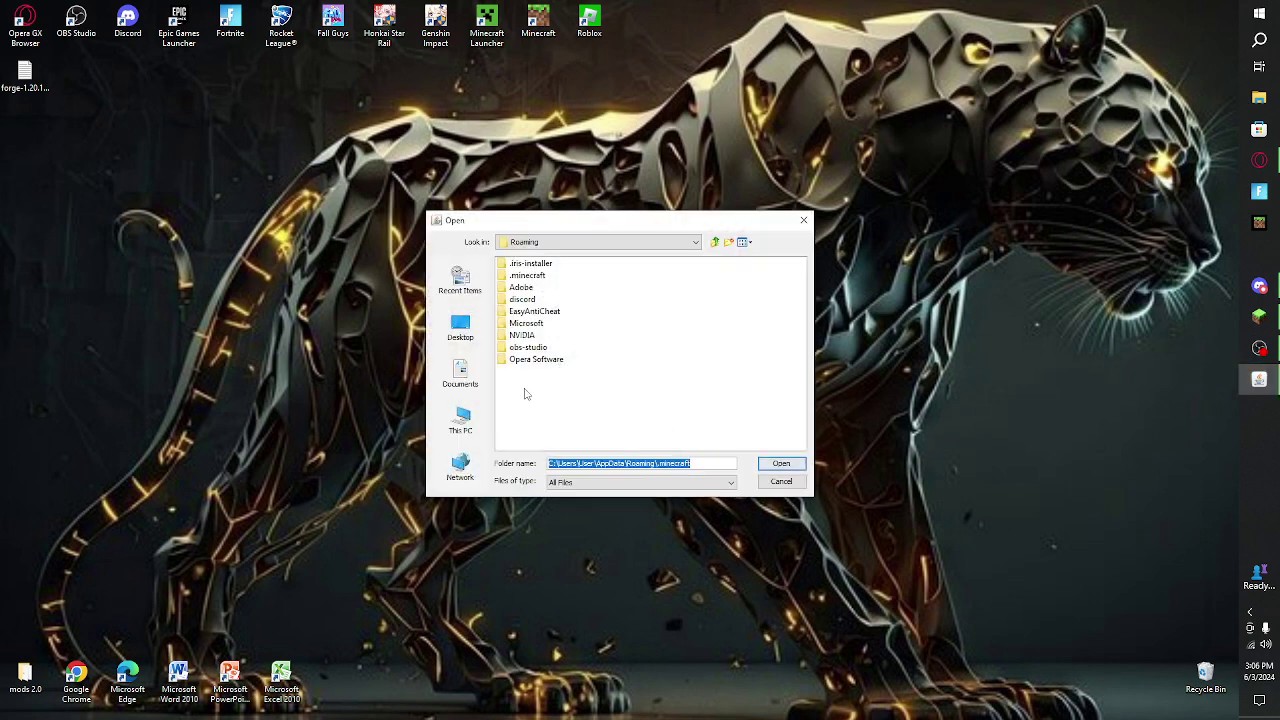
{"action": "left_click", "coordinate": [803, 220]}
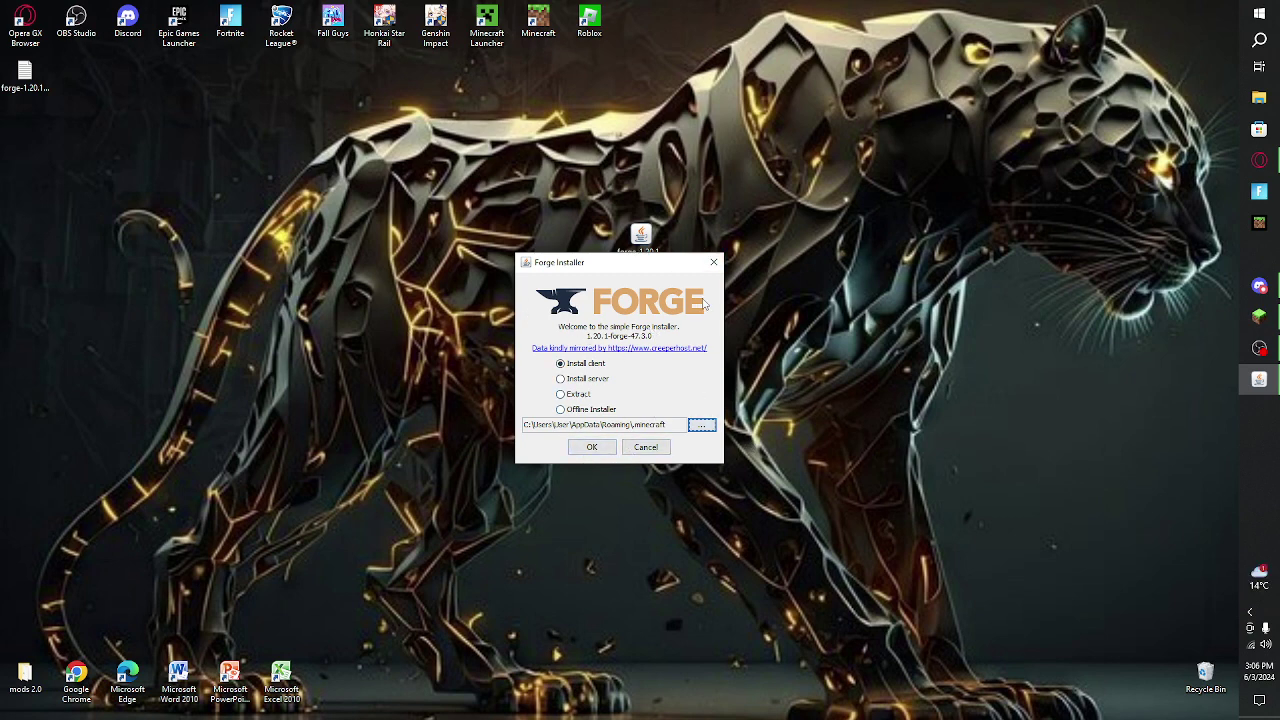
{"action": "left_click", "coordinate": [713, 262]}
{"action": "left_click_drag", "start_coordinate": [638, 243], "coordinate": [1205, 675]}
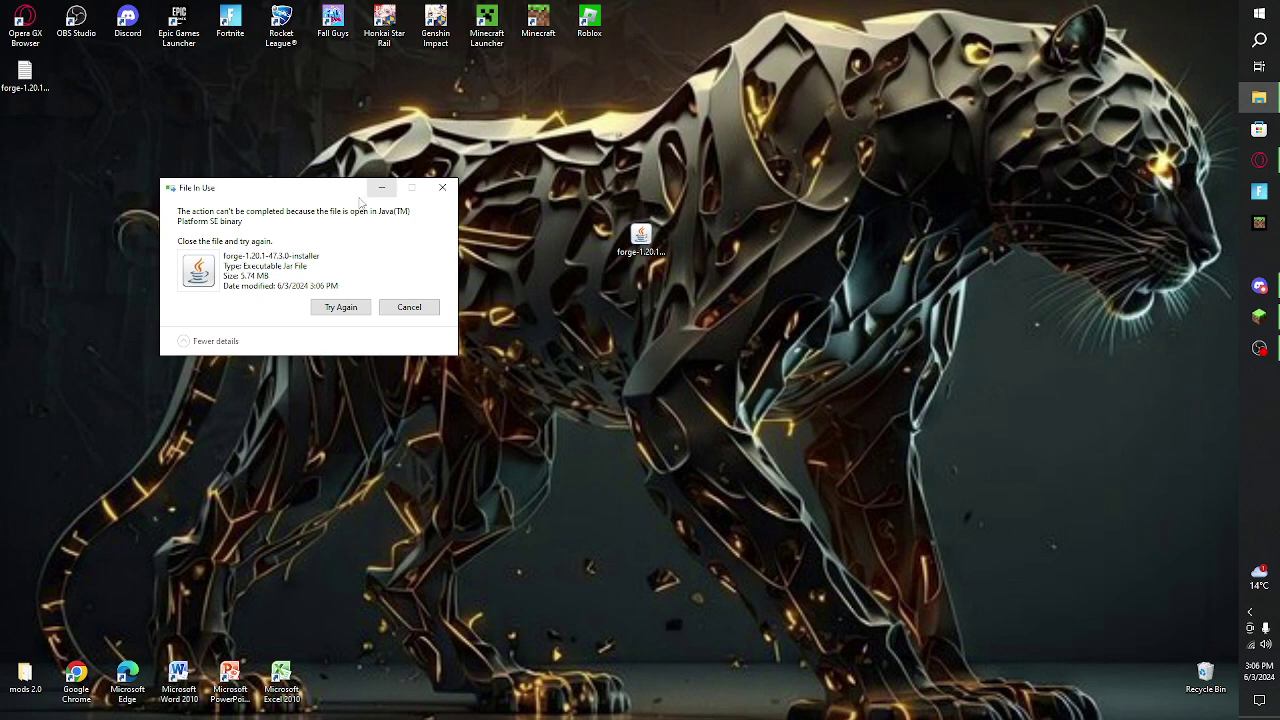
{"action": "left_click", "coordinate": [420, 312]}
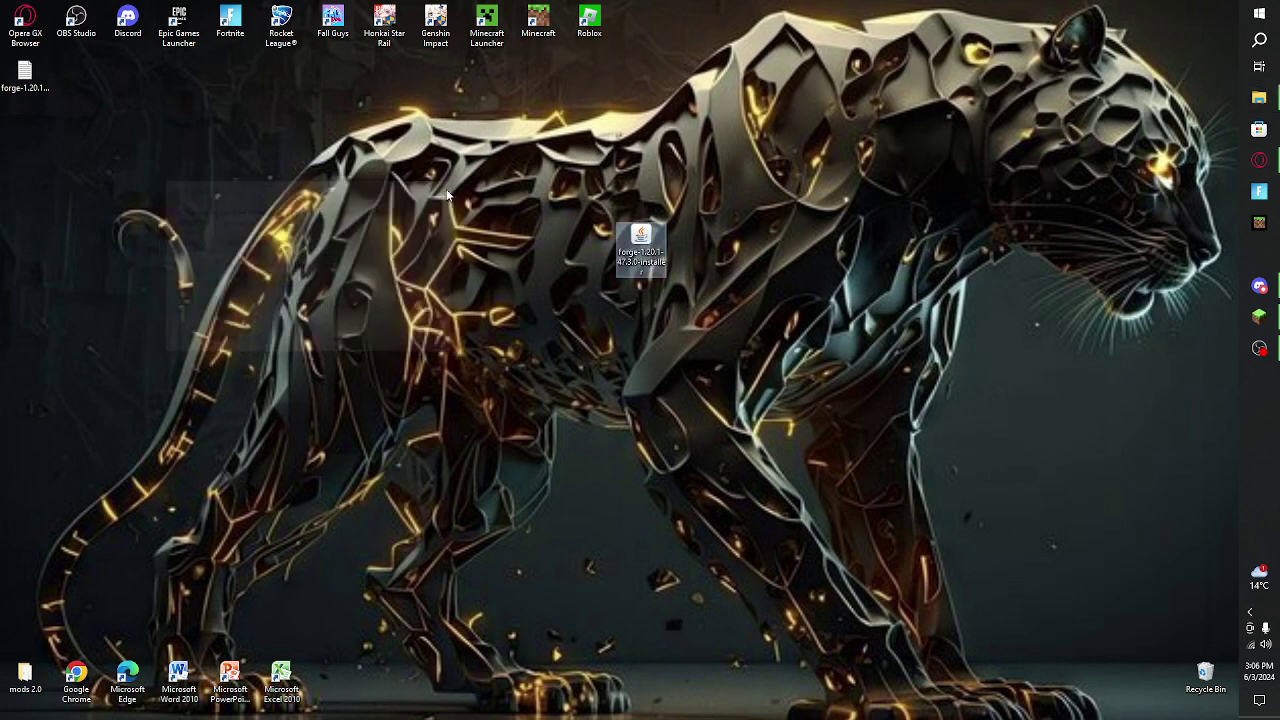
{"action": "double_click", "coordinate": [638, 253]}
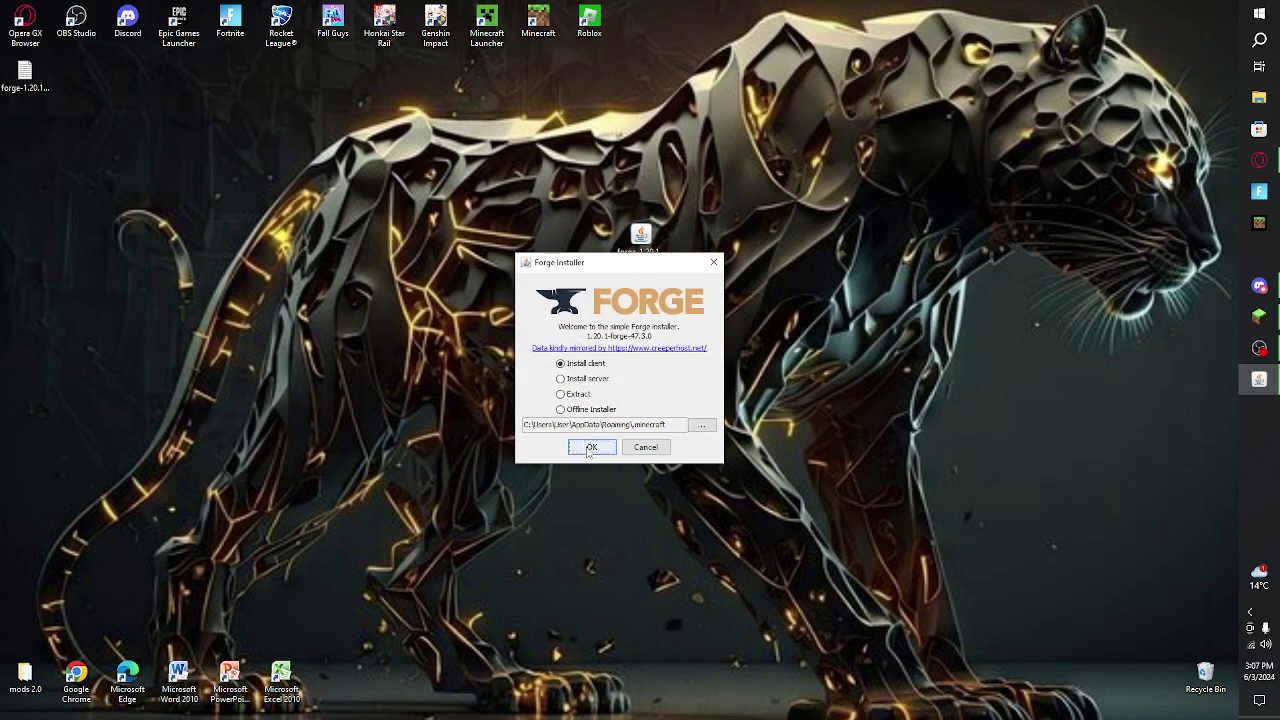
{"action": "left_click", "coordinate": [591, 448]}
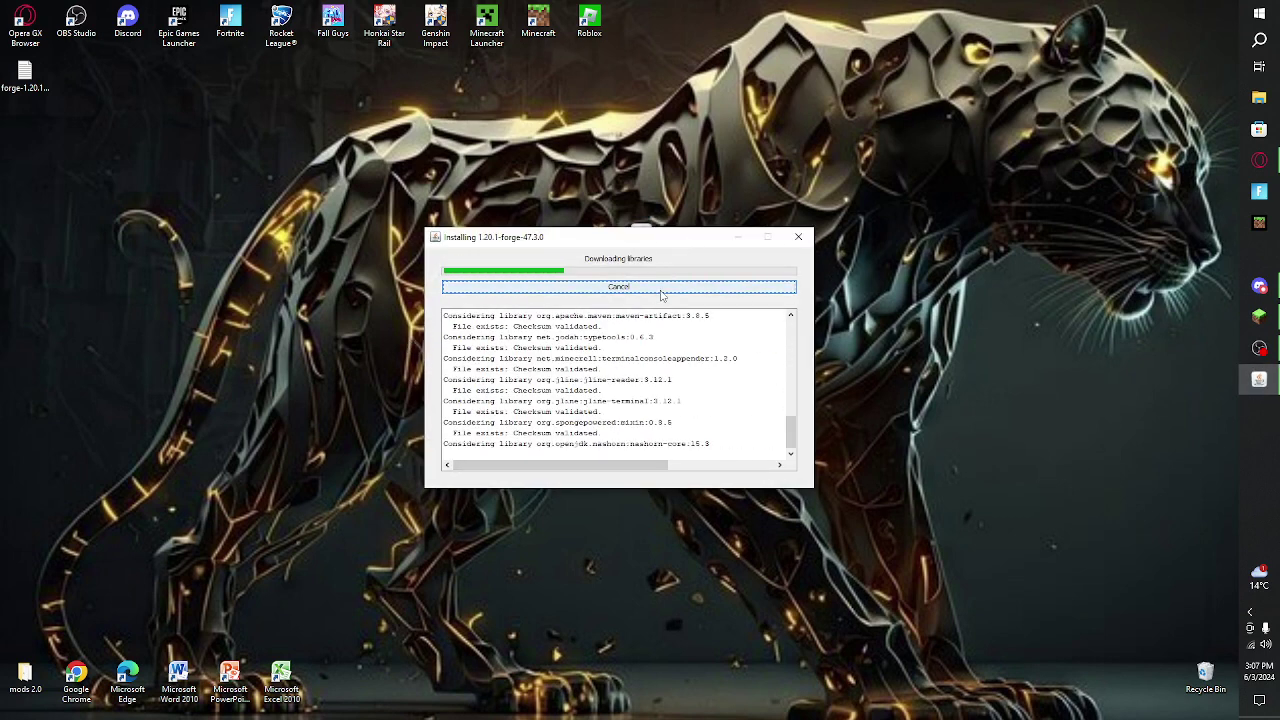
{"action": "left_click", "coordinate": [628, 288]}
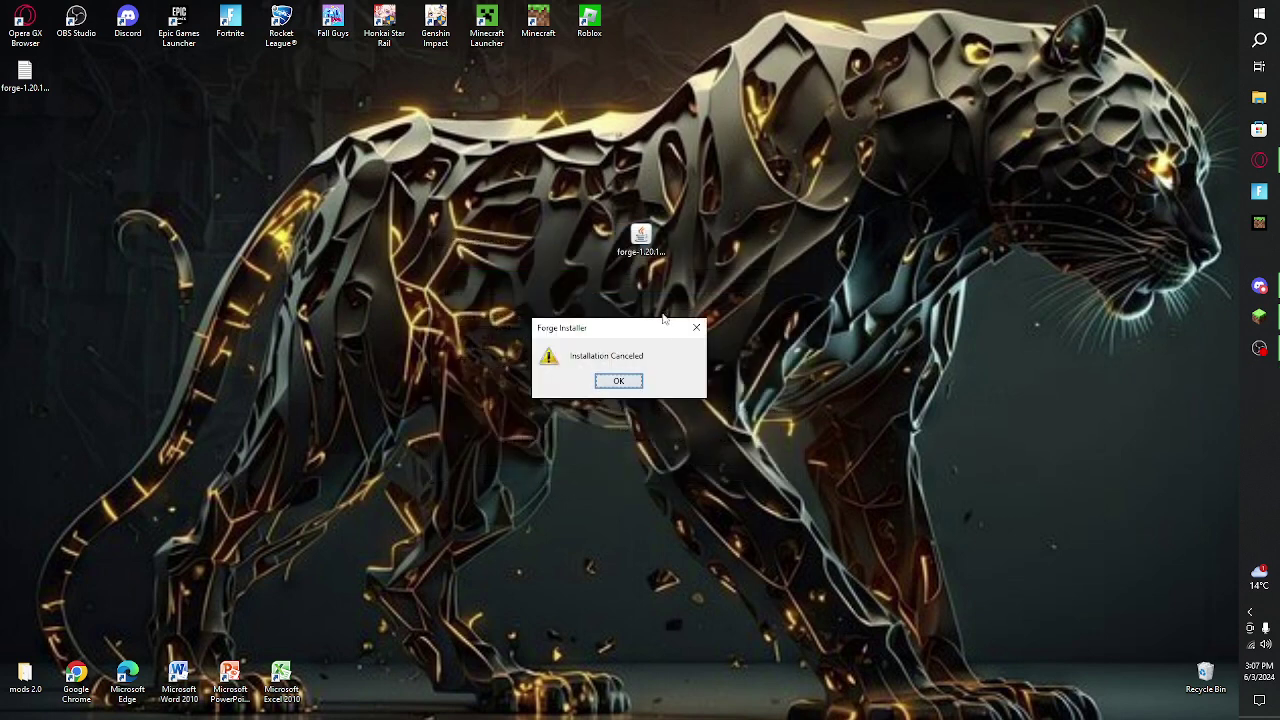
{"action": "key", "text": "Return"}
{"action": "left_click_drag", "start_coordinate": [645, 245], "coordinate": [601, 258]}
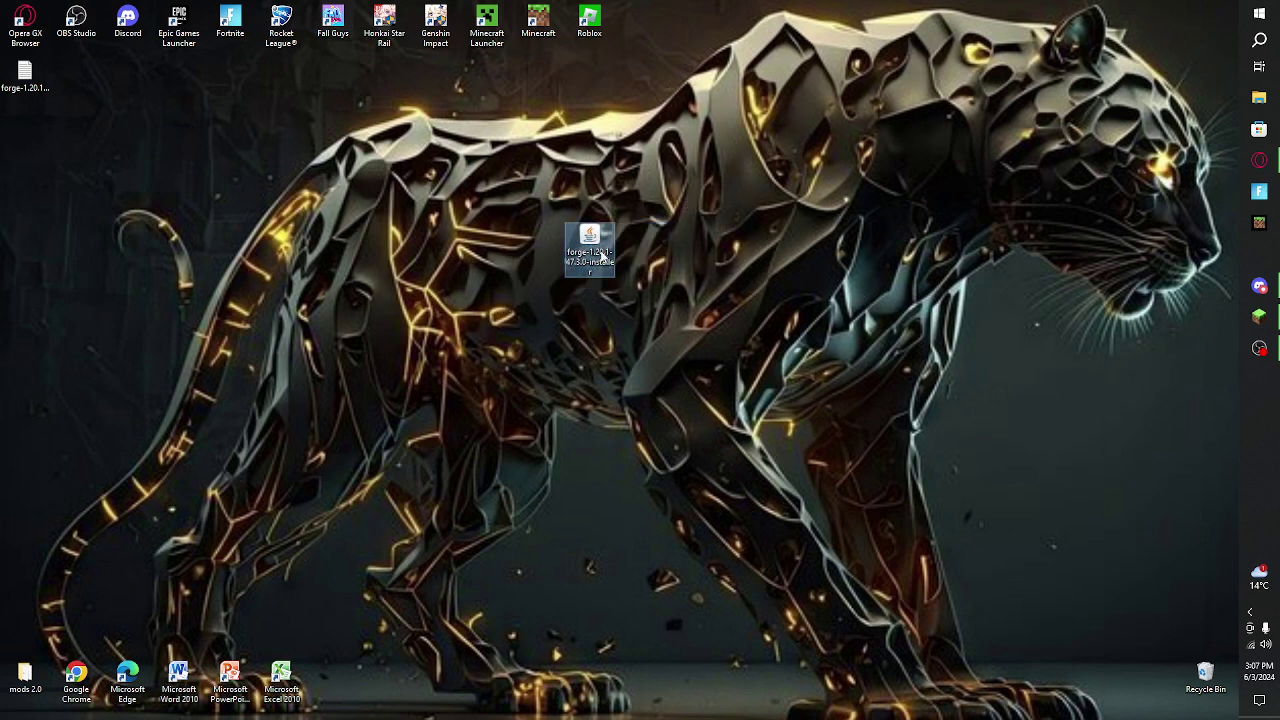
{"action": "right_click", "coordinate": [597, 250]}
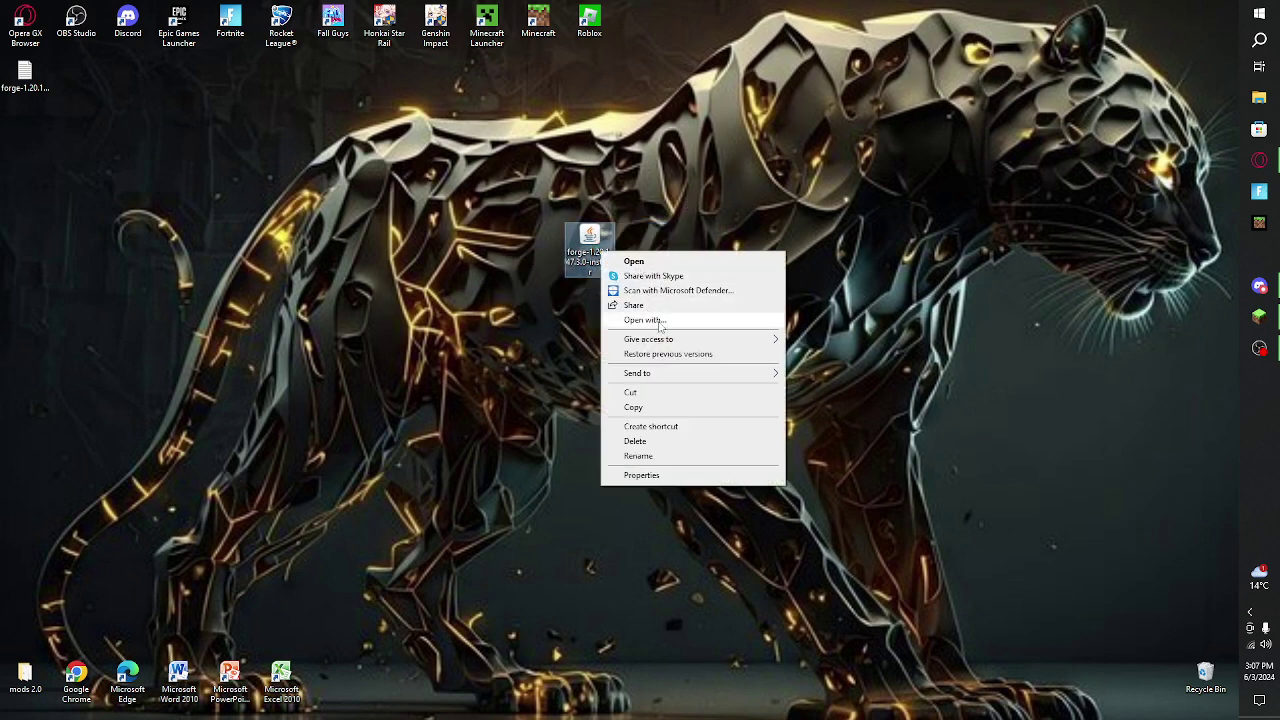
{"action": "left_click", "coordinate": [652, 323]}
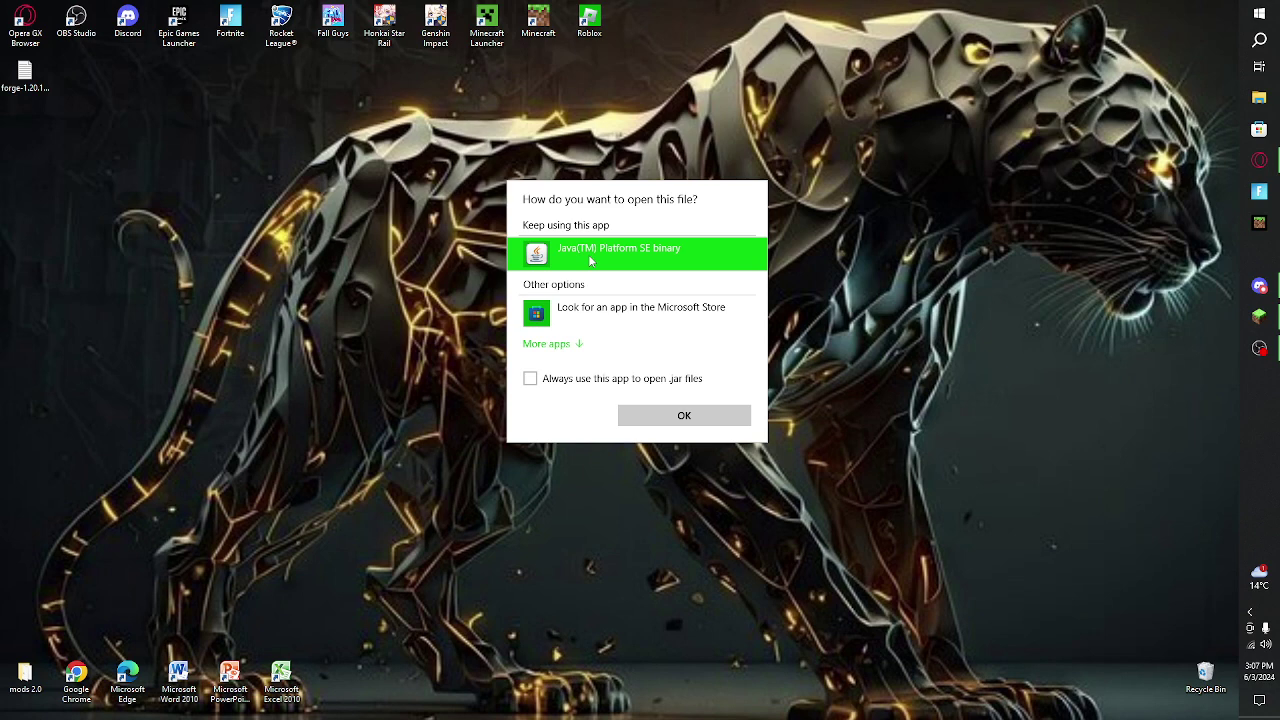
{"action": "left_click", "coordinate": [667, 424]}
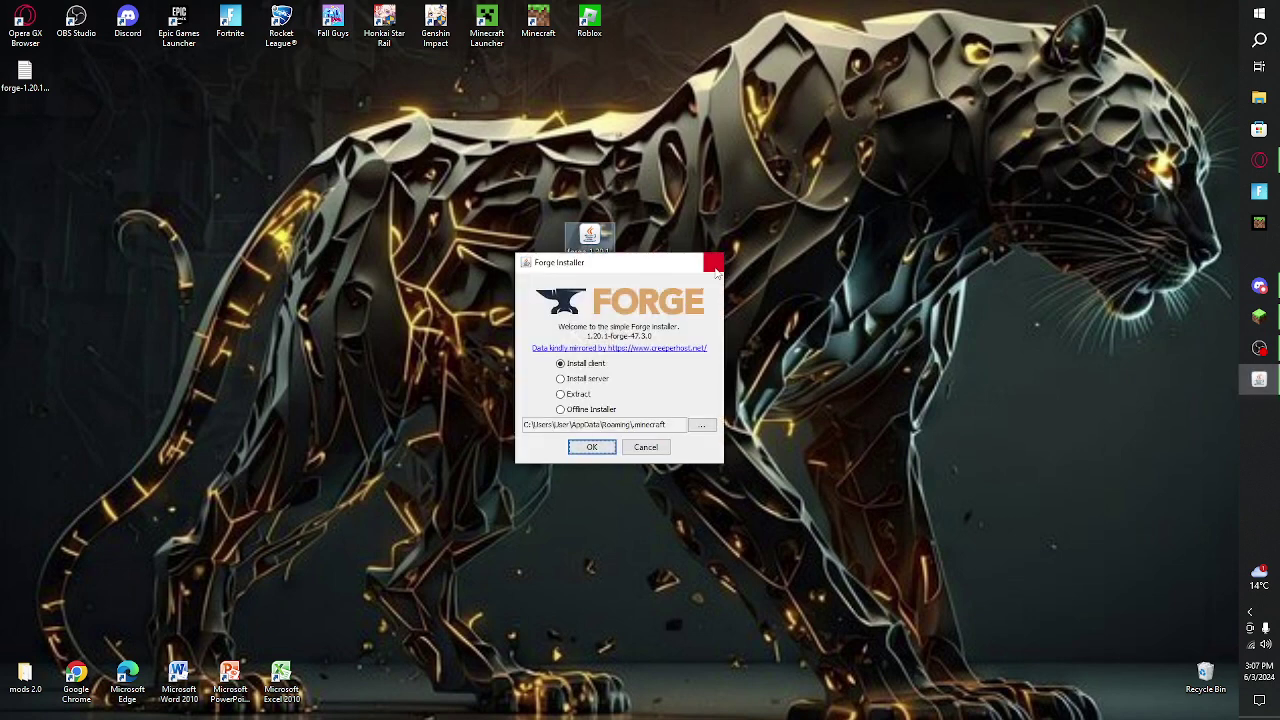
{"action": "left_click", "coordinate": [714, 264]}
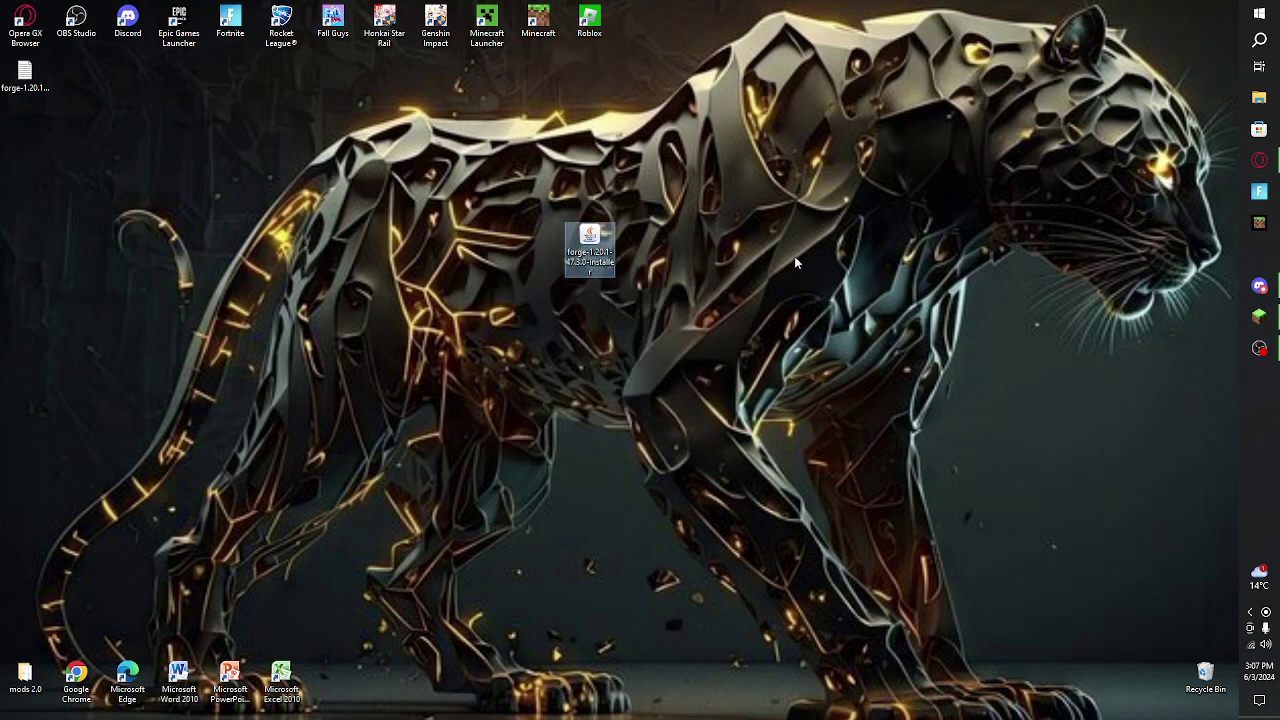
Bring Opera GX back from the taskbar and add a Speed Dial tab beside Create and YouTube.
{"action": "left_click", "coordinate": [1259, 160]}
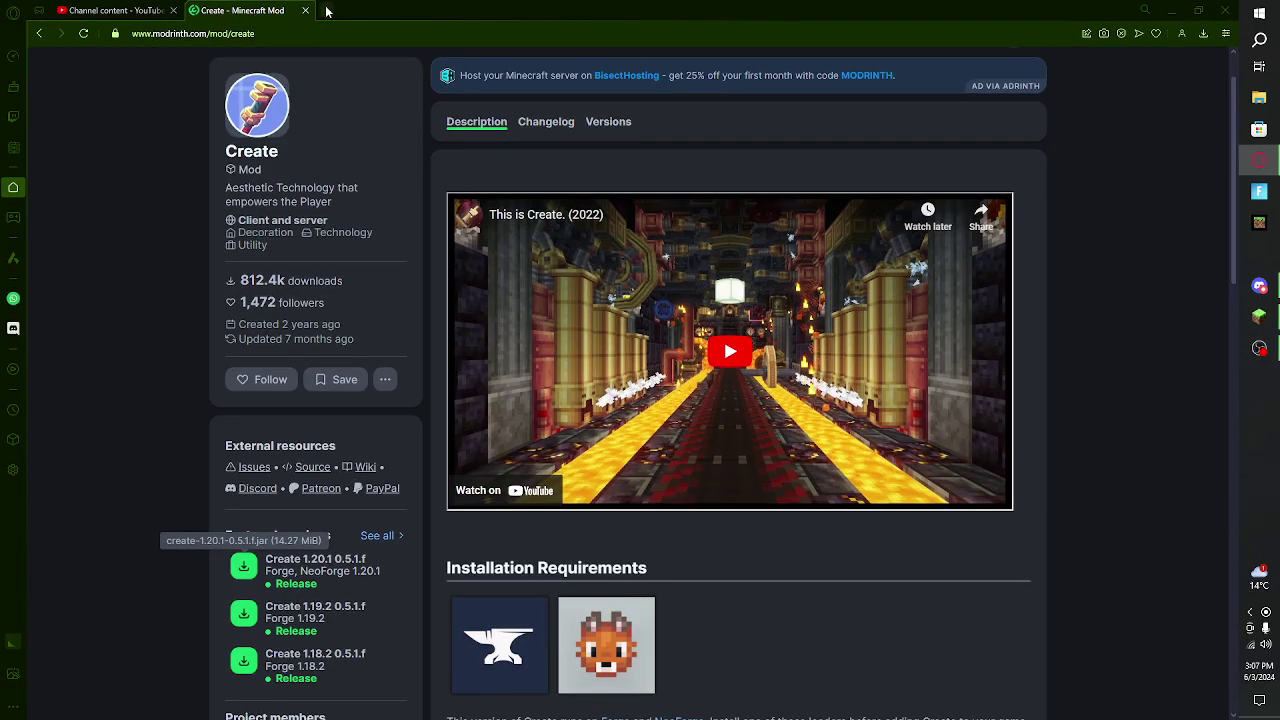
{"action": "left_click", "coordinate": [326, 11]}
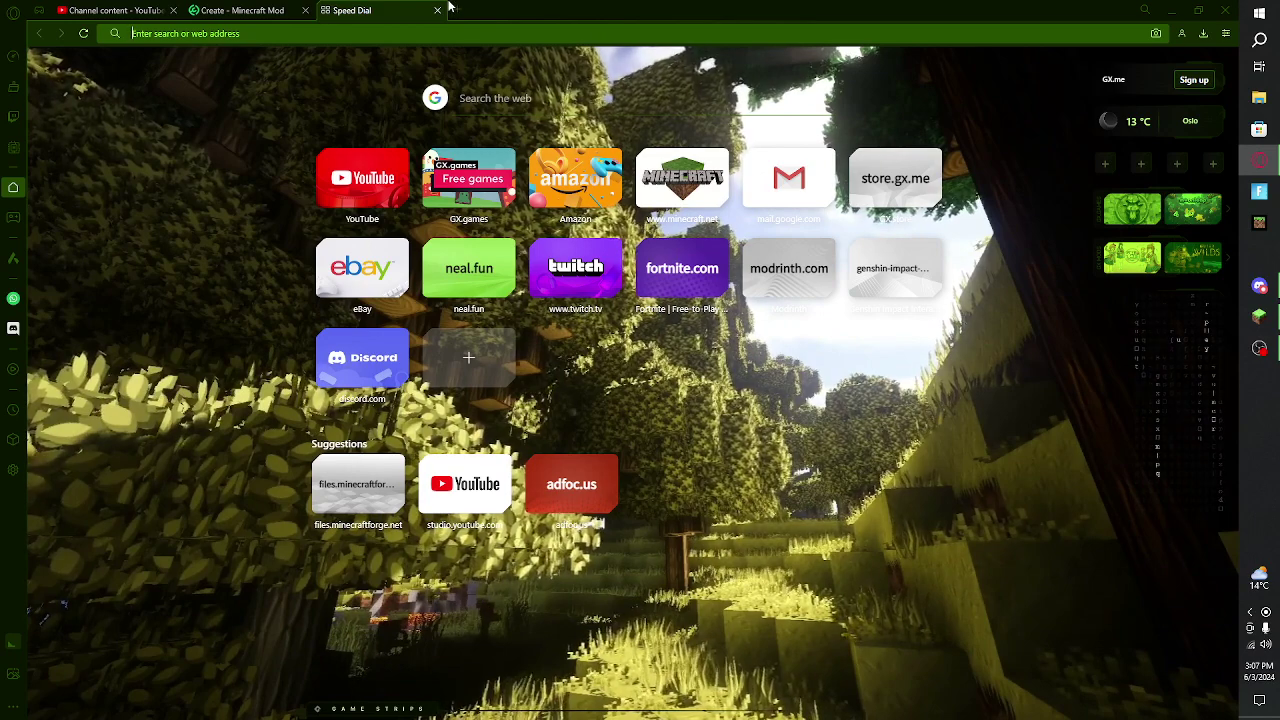
Search Google for 'java download' and open the Download Java for Windows page on java.com.
{"action": "left_click", "coordinate": [409, 32]}
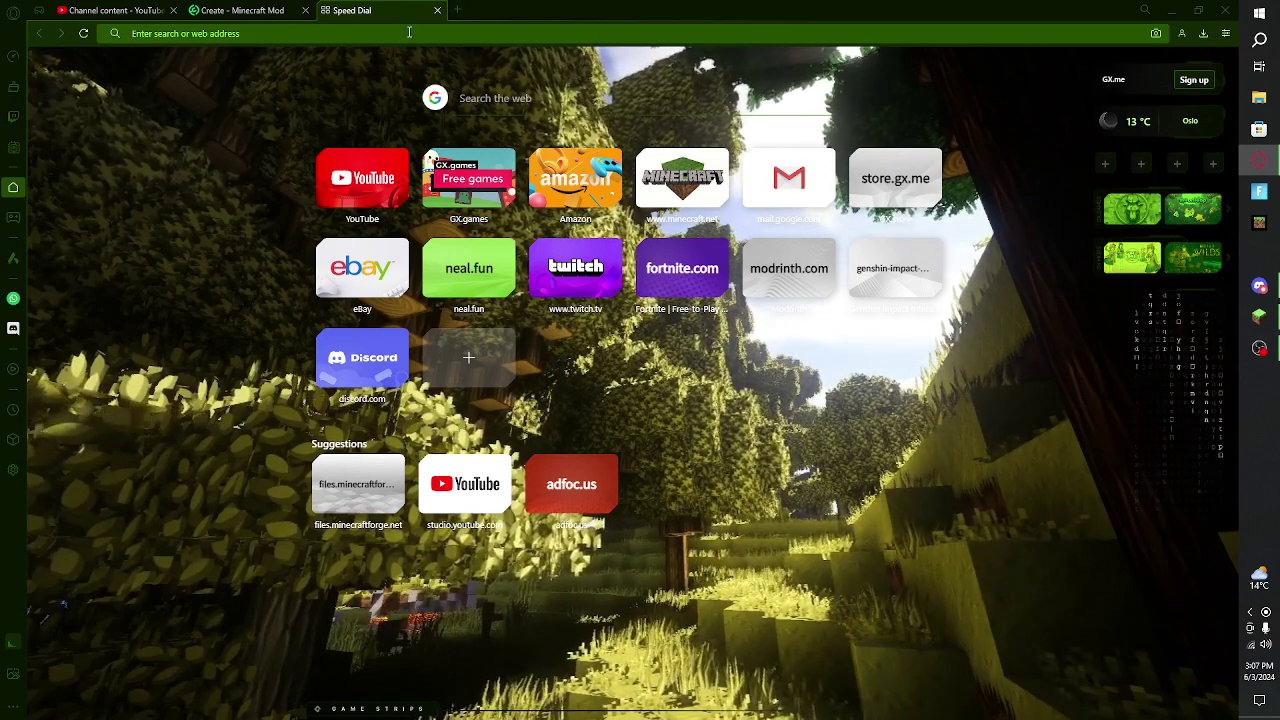
{"action": "type", "text": "jva"}
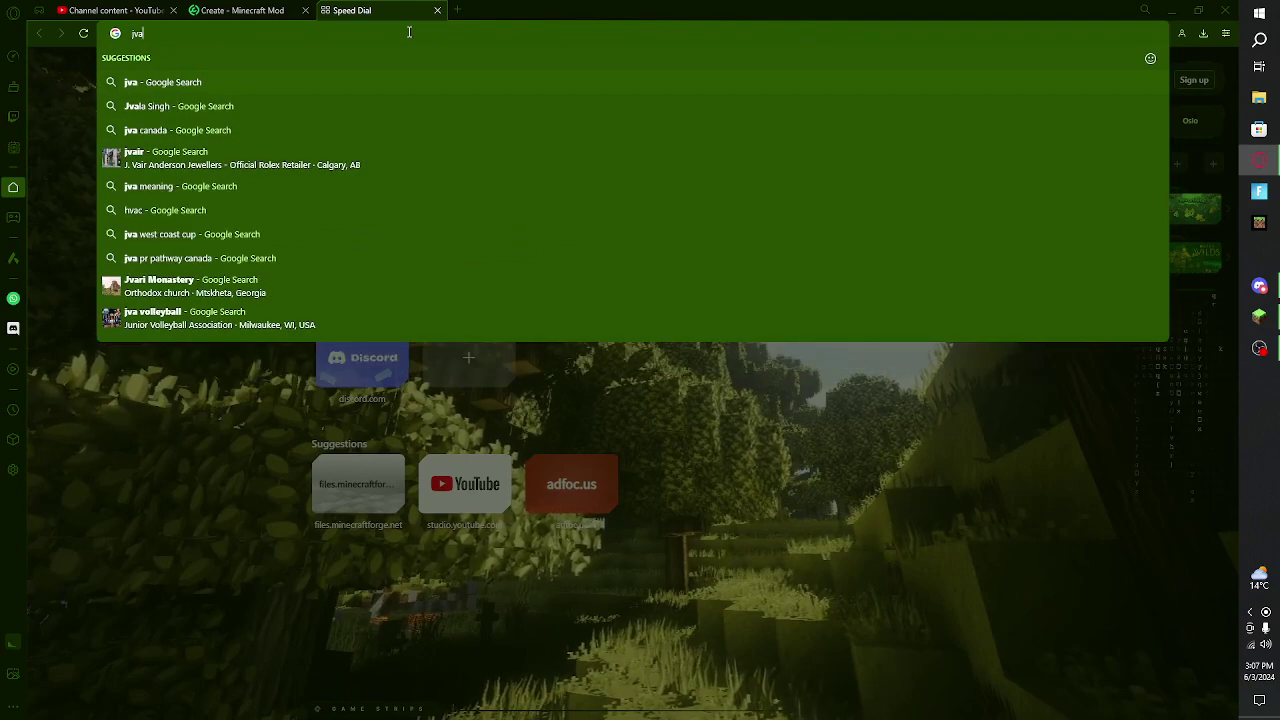
{"action": "key", "text": "BackSpace"}
{"action": "key", "text": "BackSpace"}
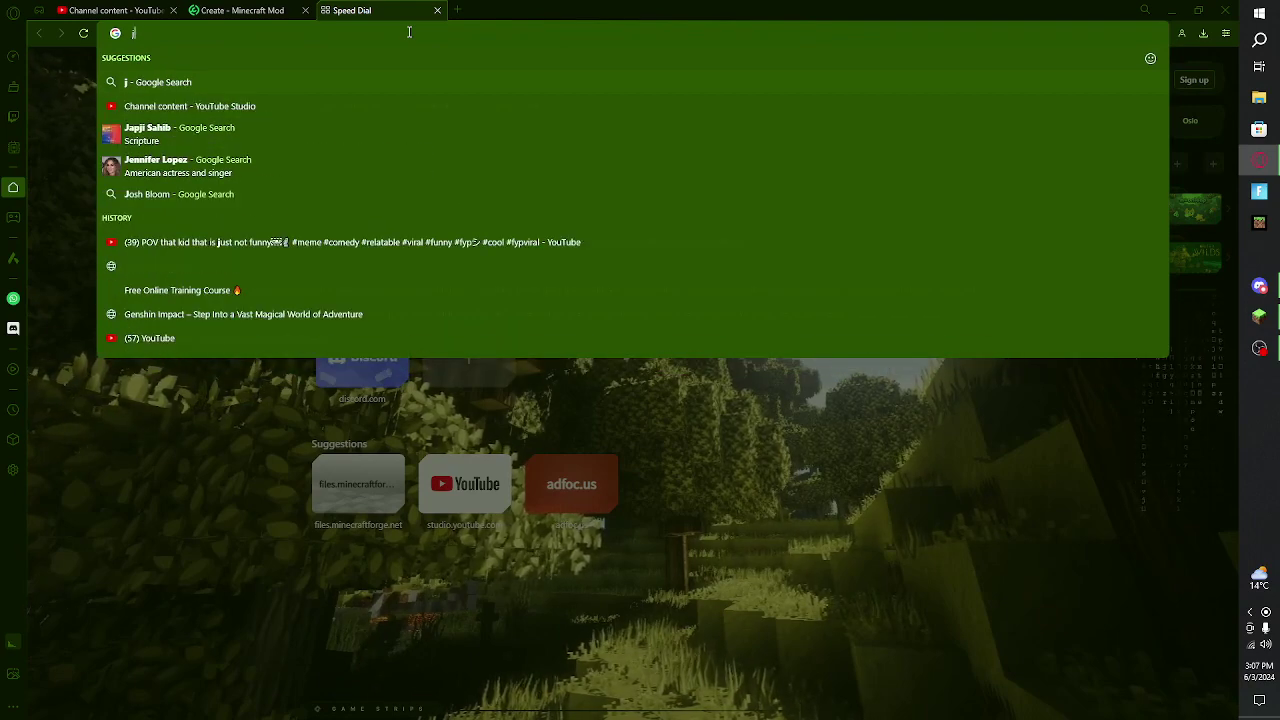
{"action": "type", "text": "ava"}
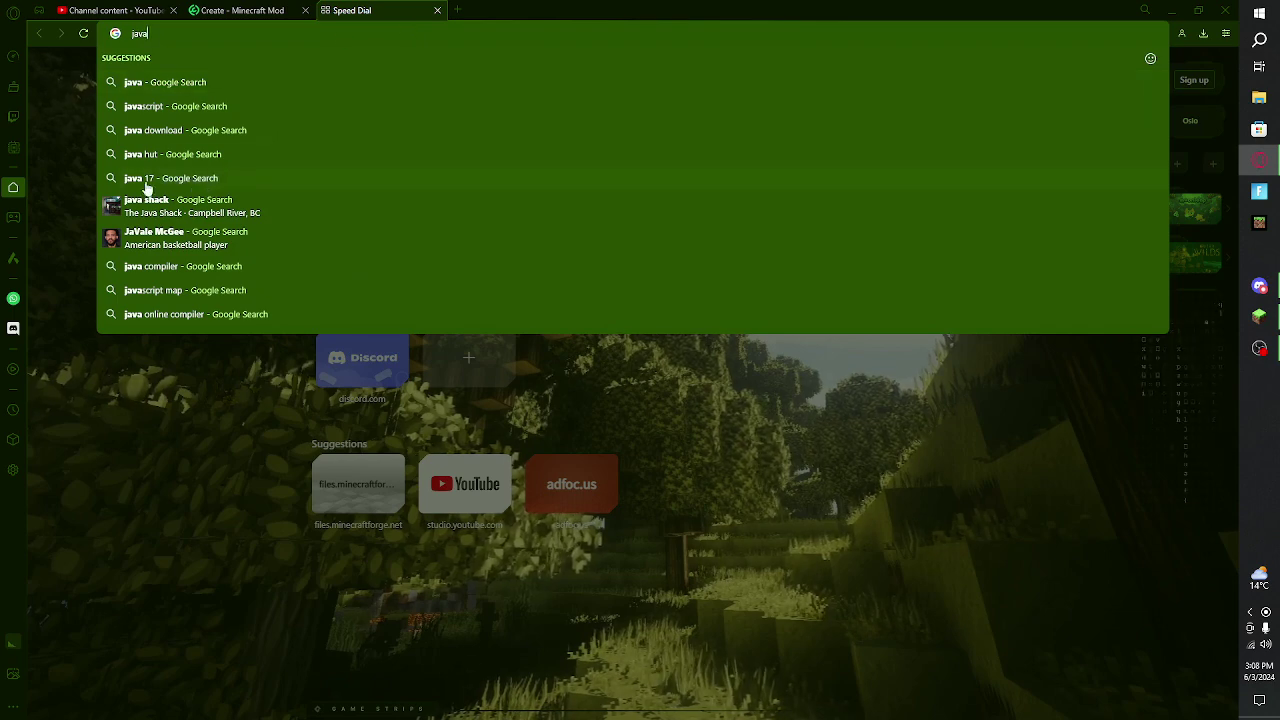
{"action": "left_click", "coordinate": [196, 128]}
{"action": "left_click", "coordinate": [275, 196]}
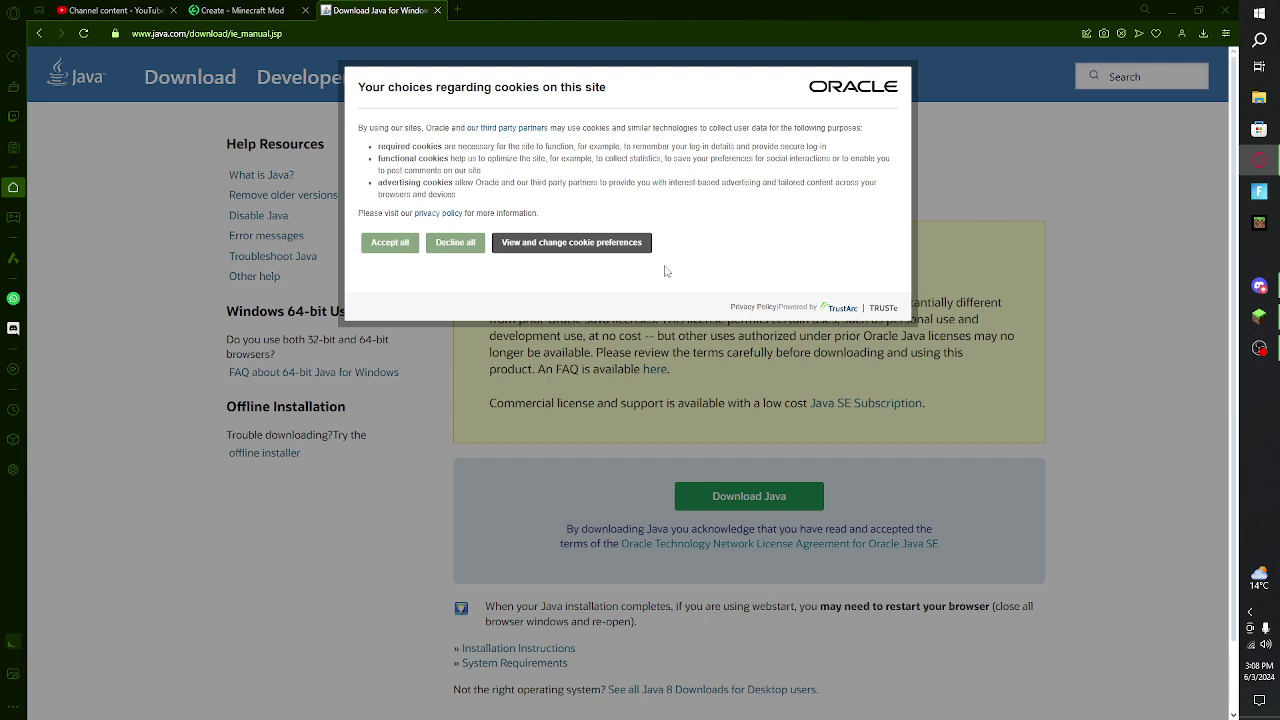
Accept cookies, start the Java download, cancel the Save As dialog, and close the tab.
{"action": "left_click", "coordinate": [612, 246]}
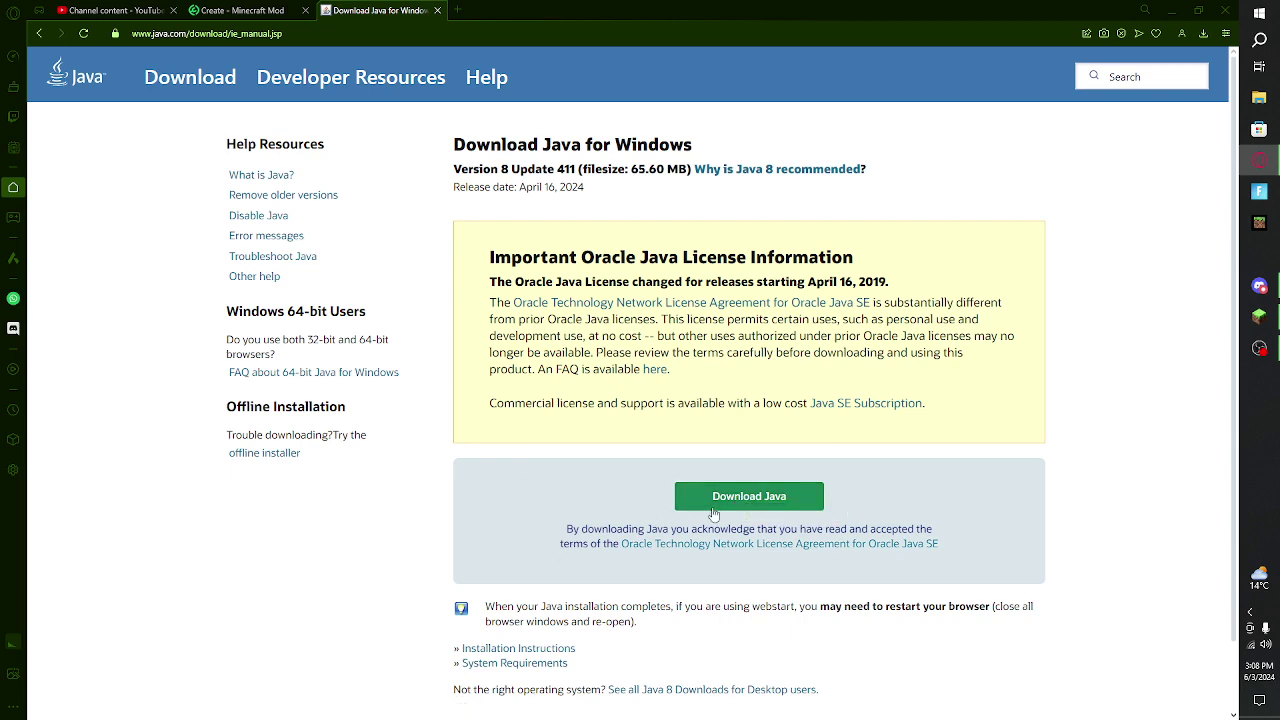
{"action": "left_click", "coordinate": [745, 498]}
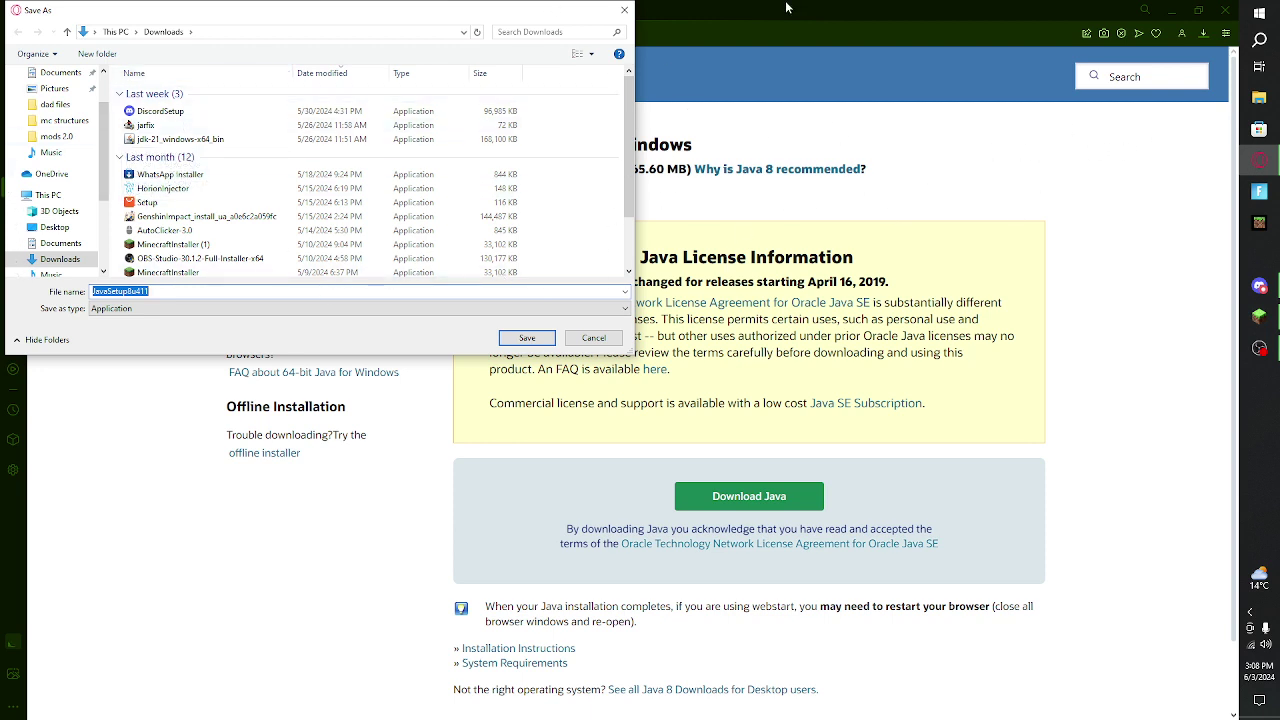
{"action": "left_click", "coordinate": [623, 11]}
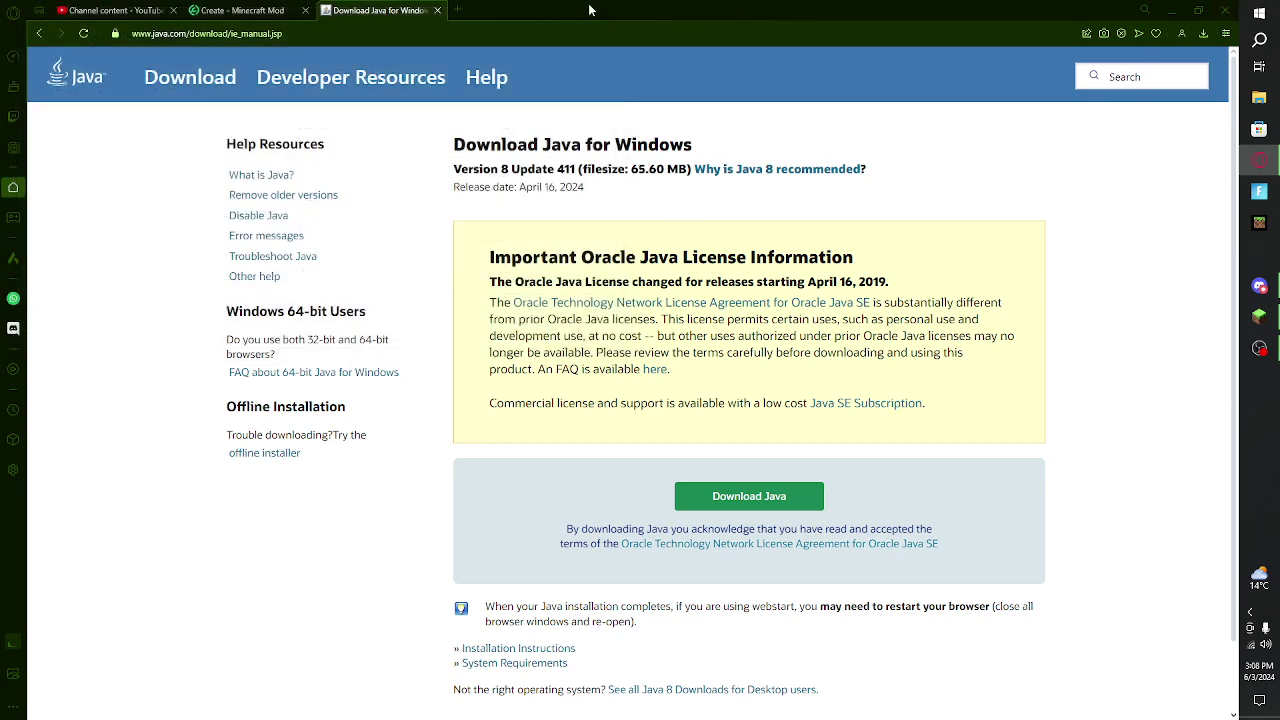
{"action": "left_click", "coordinate": [436, 11]}
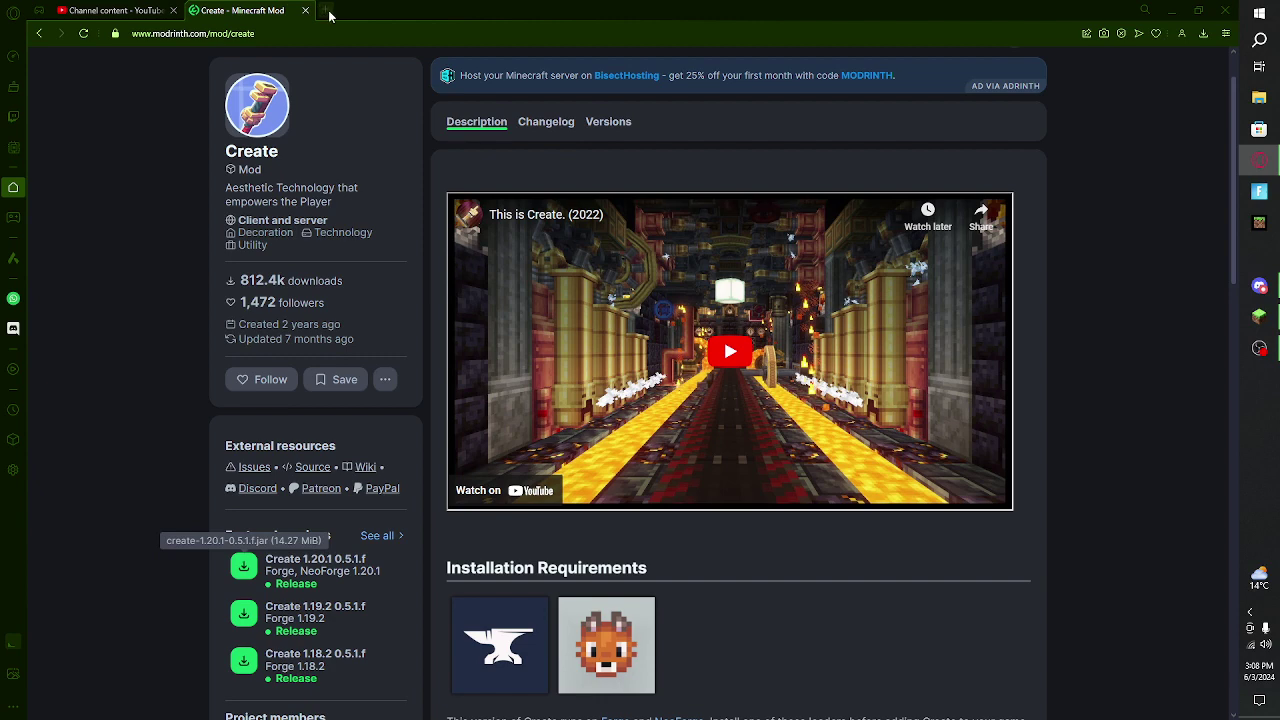
Search 'jarfix' and view the Softonic Jarfix download page, then close it and minimize Opera GX.
{"action": "left_click", "coordinate": [324, 10]}
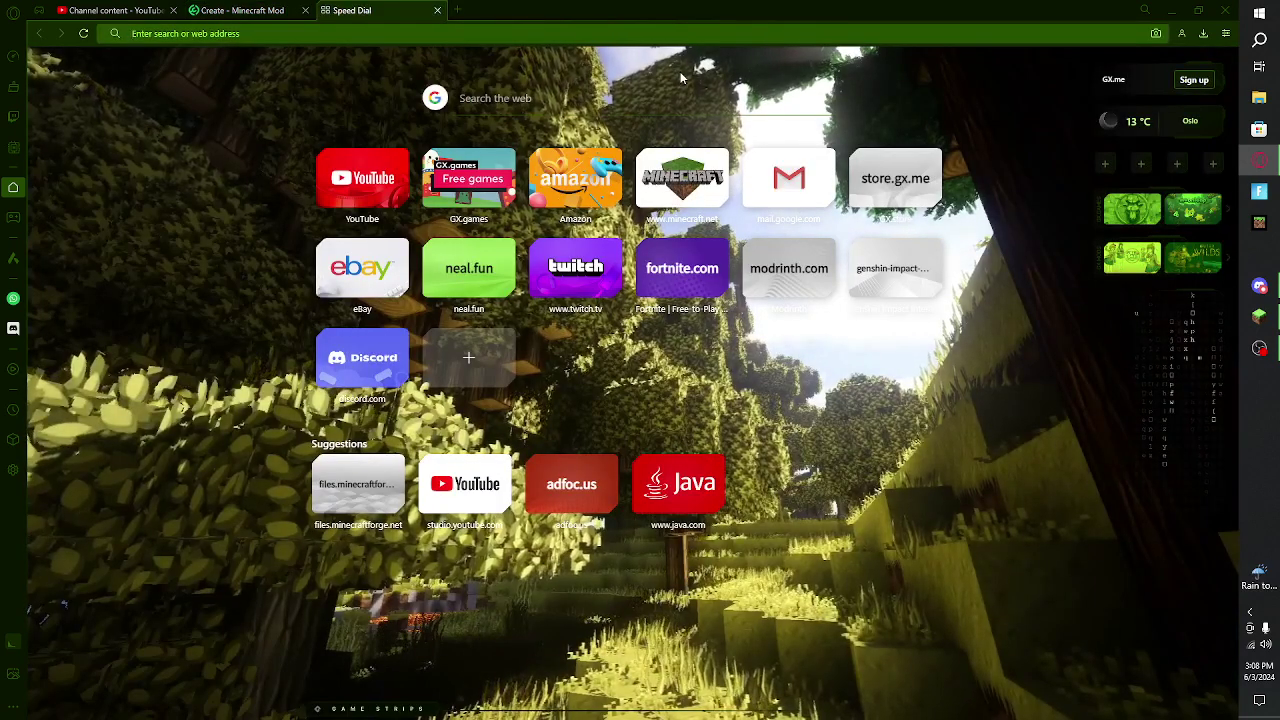
{"action": "type", "text": "jar"}
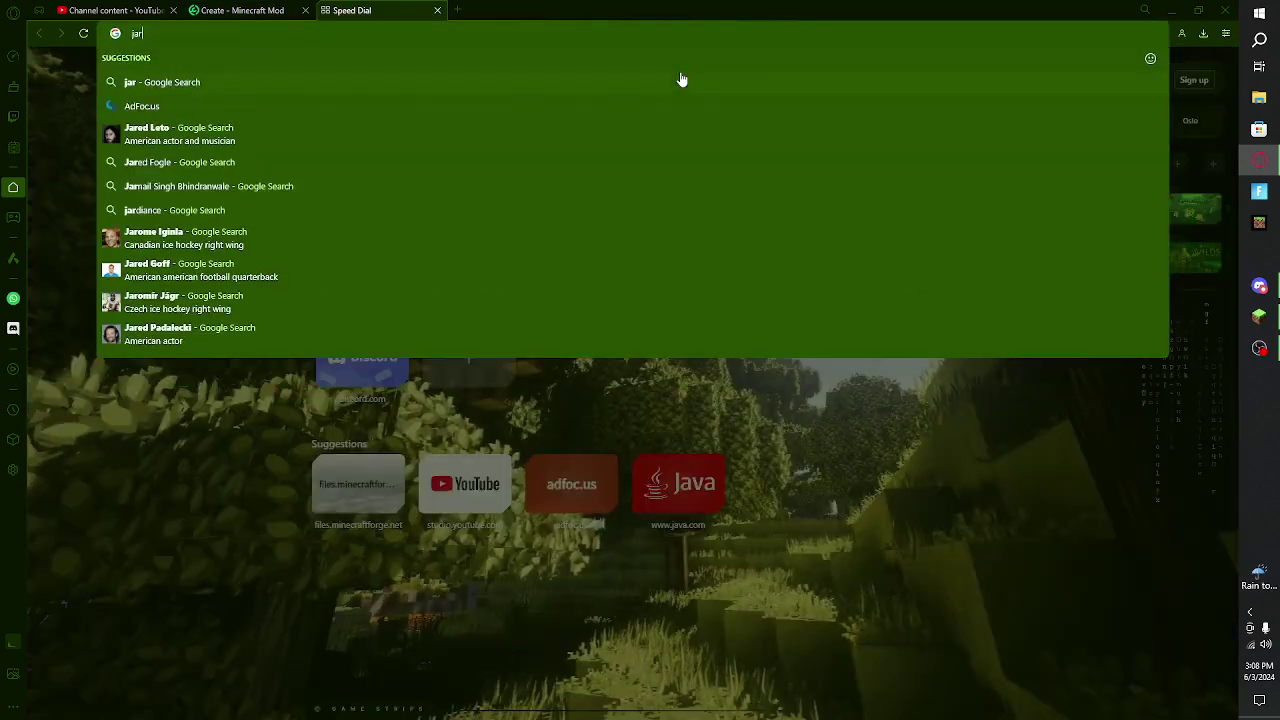
{"action": "type", "text": "fix"}
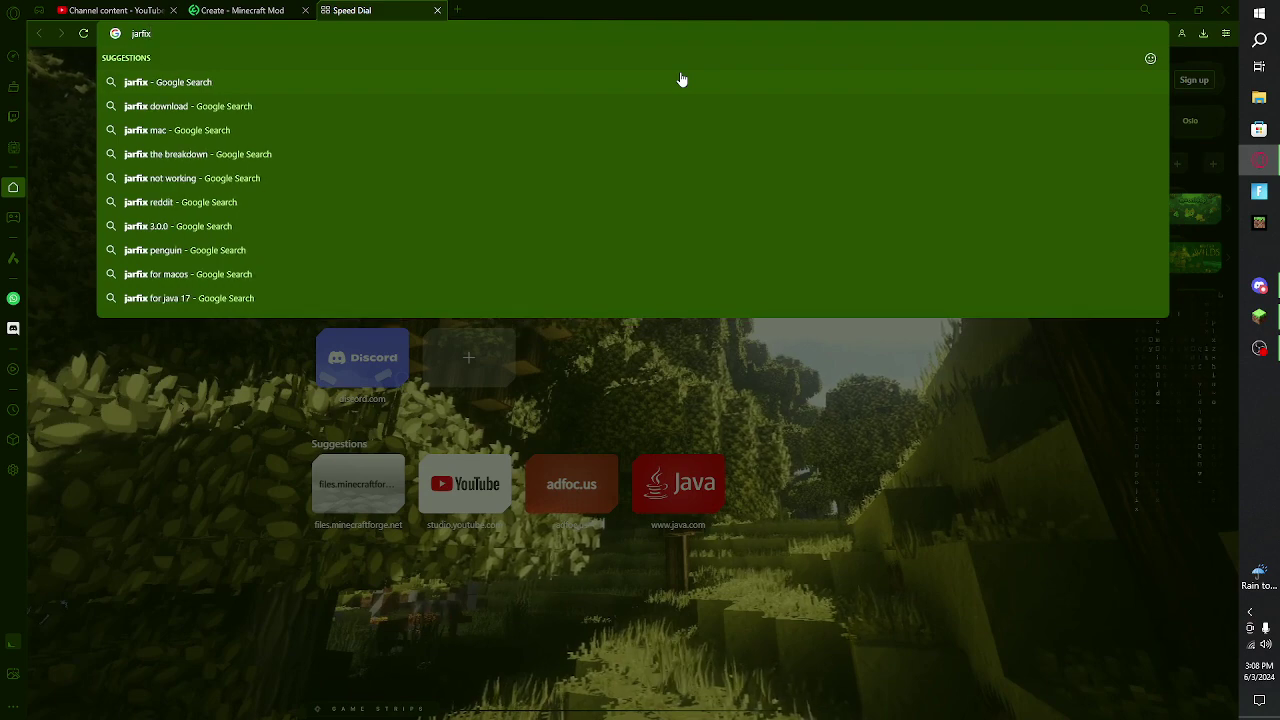
{"action": "left_click", "coordinate": [277, 105]}
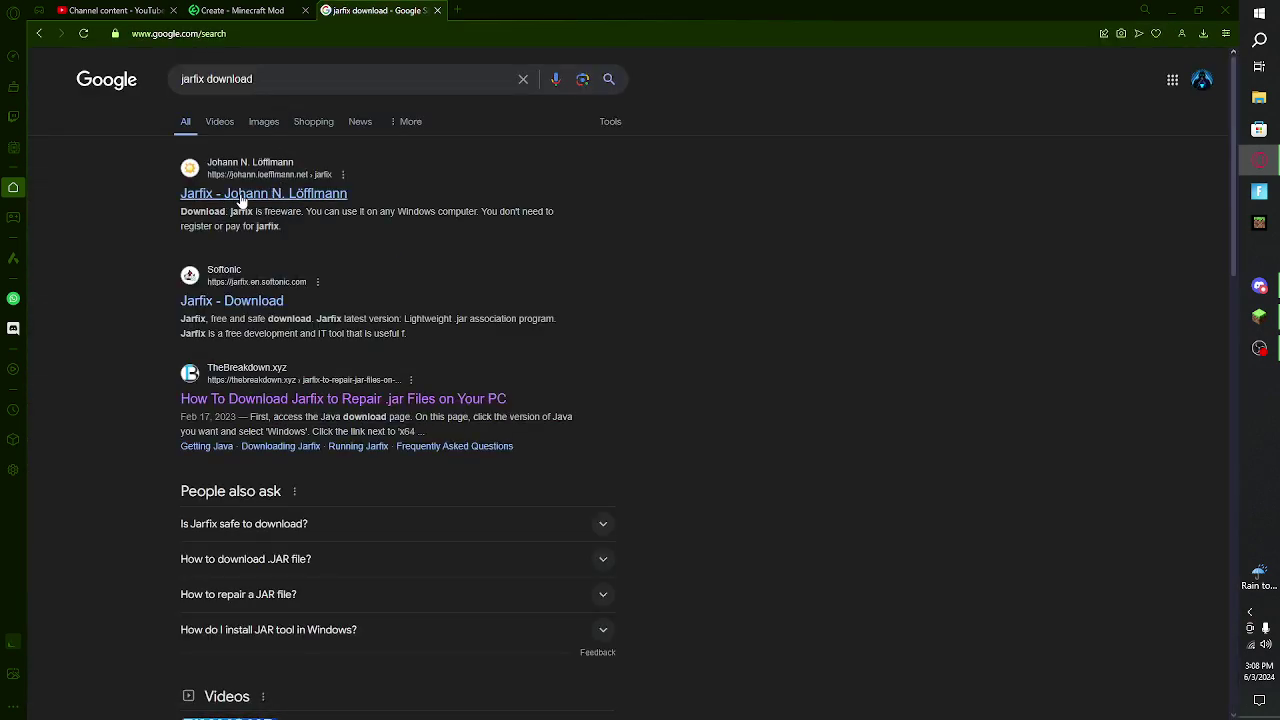
{"action": "left_click", "coordinate": [196, 304]}
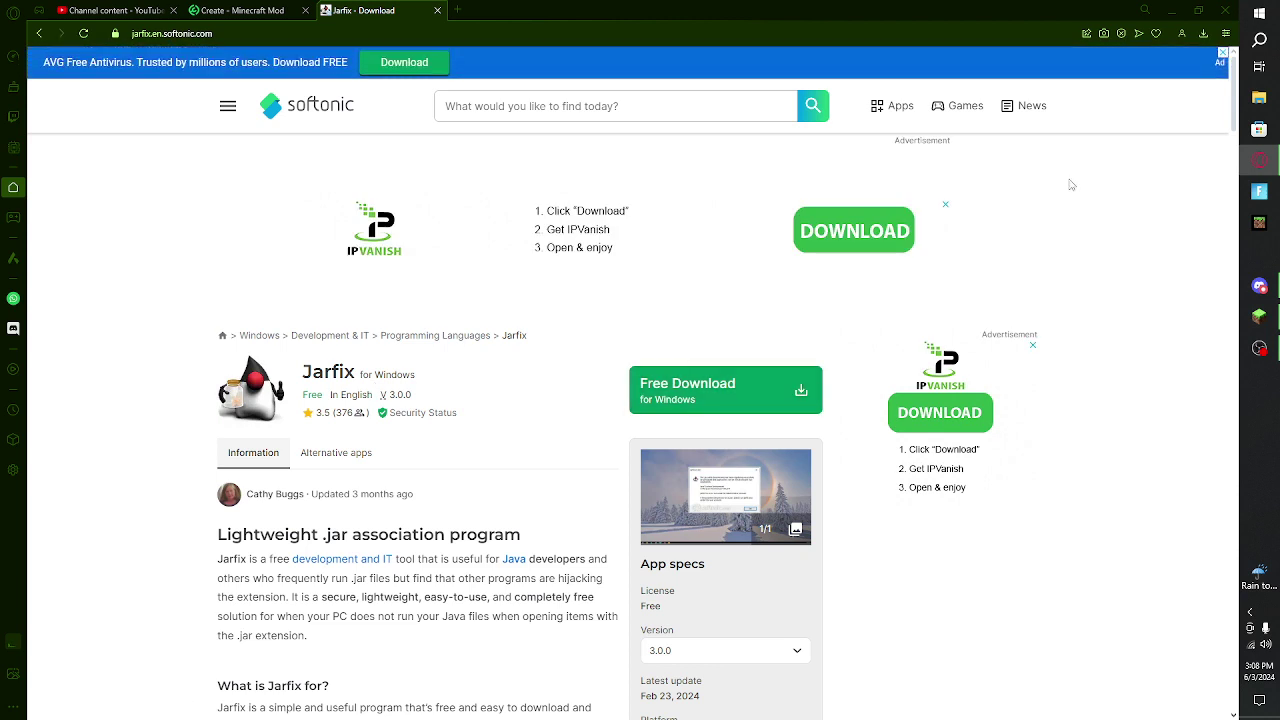
{"action": "left_click", "coordinate": [437, 10]}
{"action": "left_click", "coordinate": [1145, 10]}
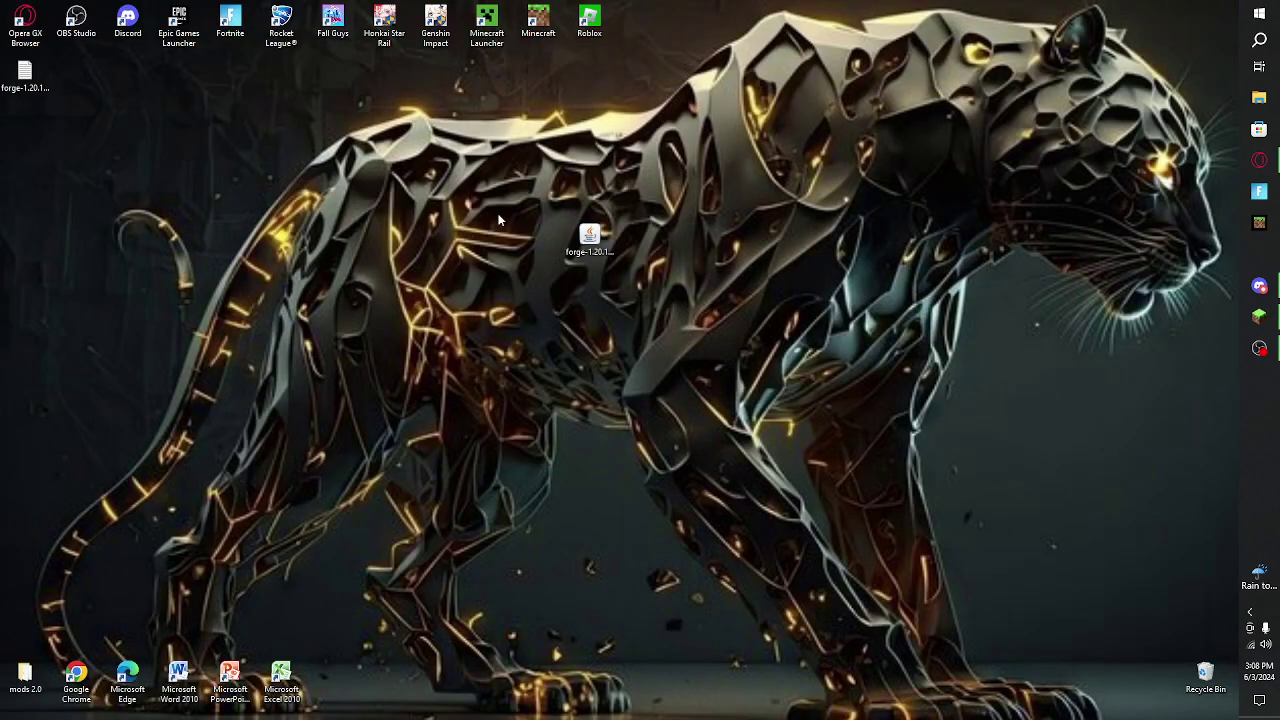
Run the Forge installer jar with Java Platform SE binary.
{"action": "left_click_drag", "start_coordinate": [589, 238], "coordinate": [589, 300]}
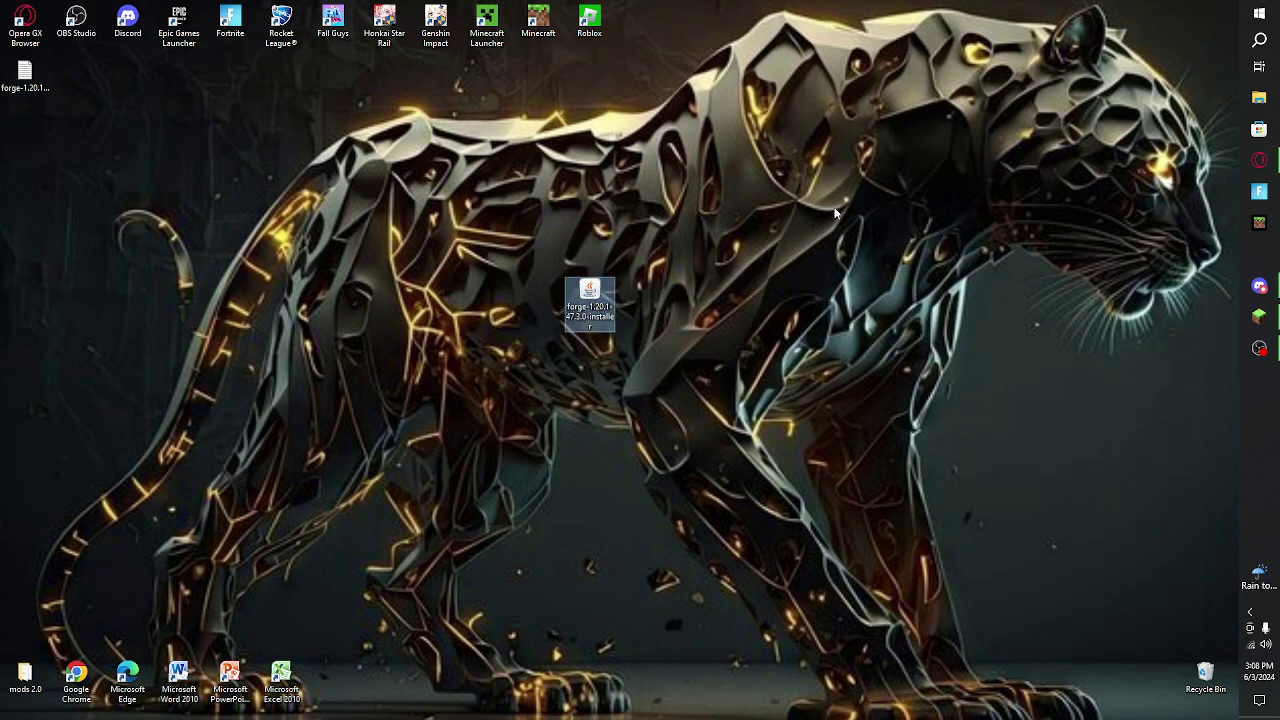
{"action": "left_click", "coordinate": [865, 187]}
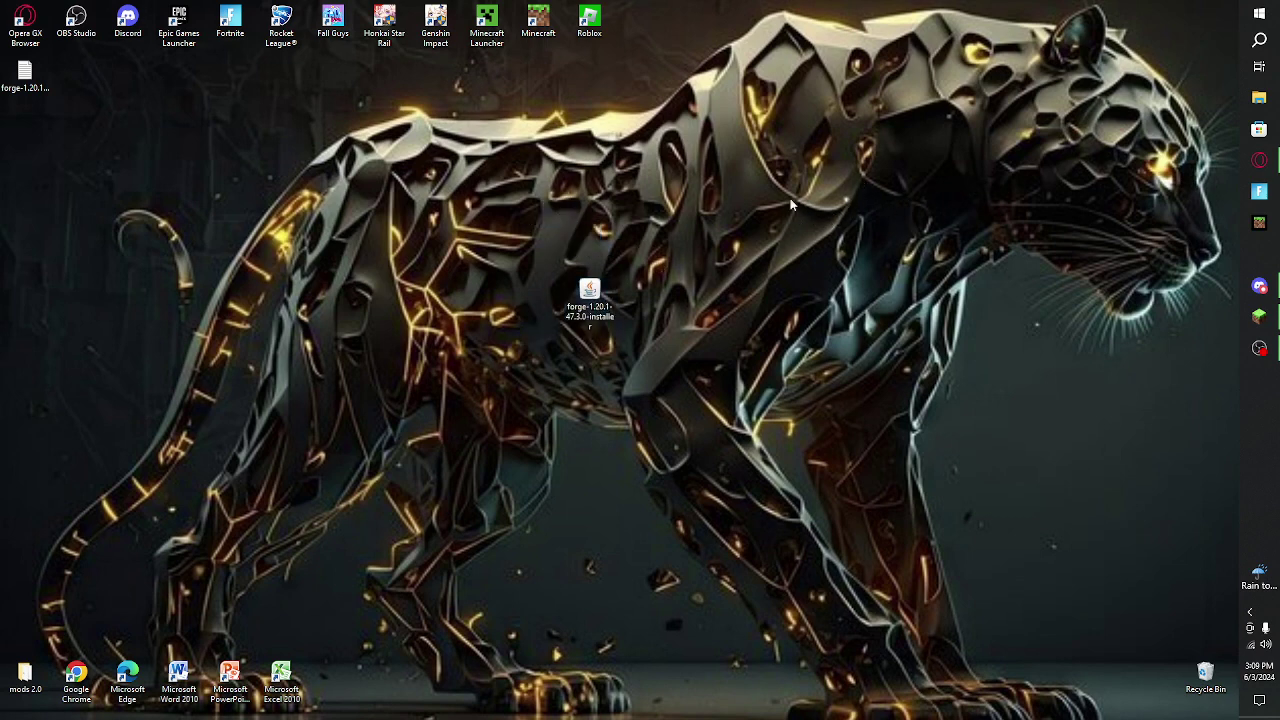
{"action": "right_click", "coordinate": [591, 302]}
{"action": "left_click", "coordinate": [612, 369]}
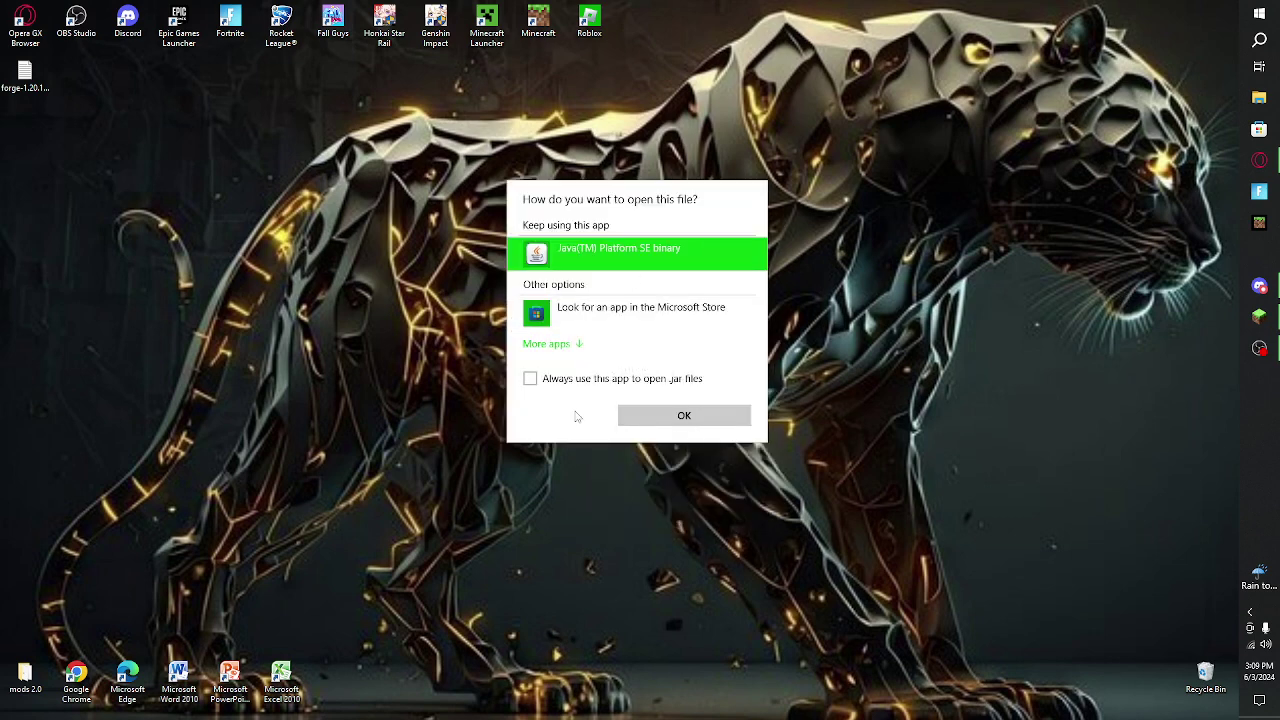
{"action": "left_click", "coordinate": [630, 414]}
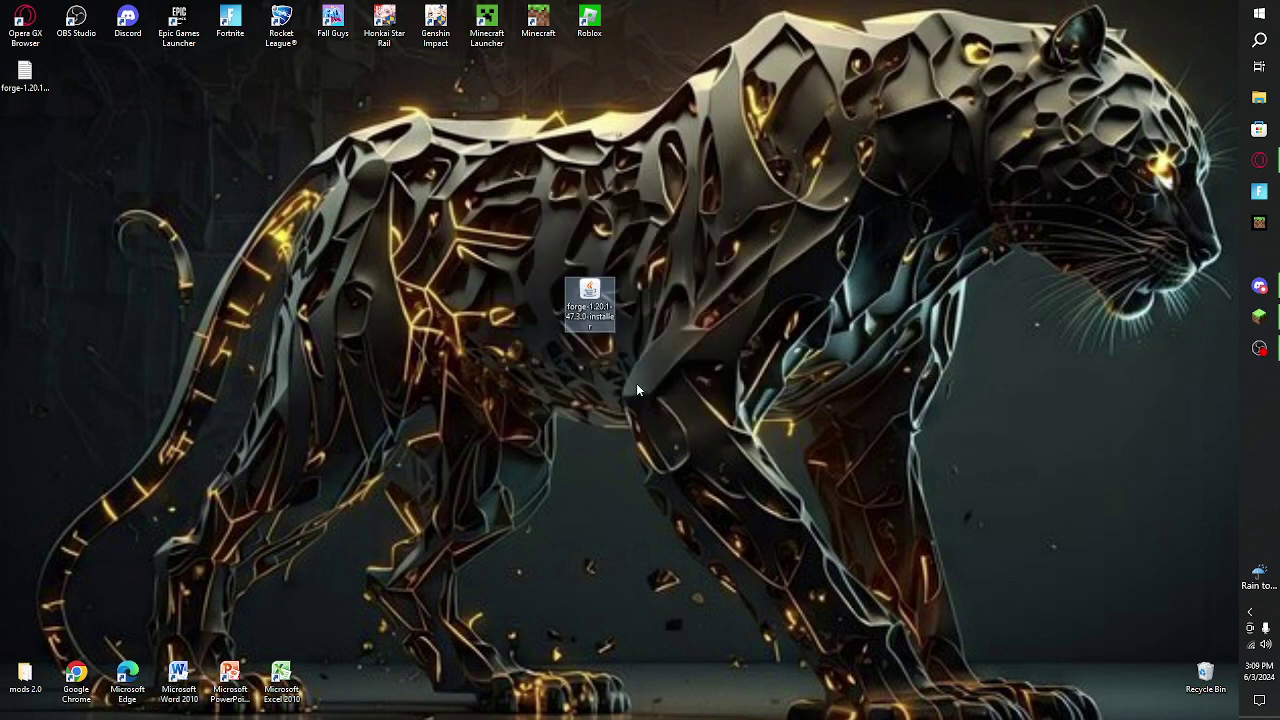
Empty the Recycle Bin of its 8 items and drag both Forge installer files into it.
{"action": "left_click_drag", "start_coordinate": [600, 315], "coordinate": [1199, 688]}
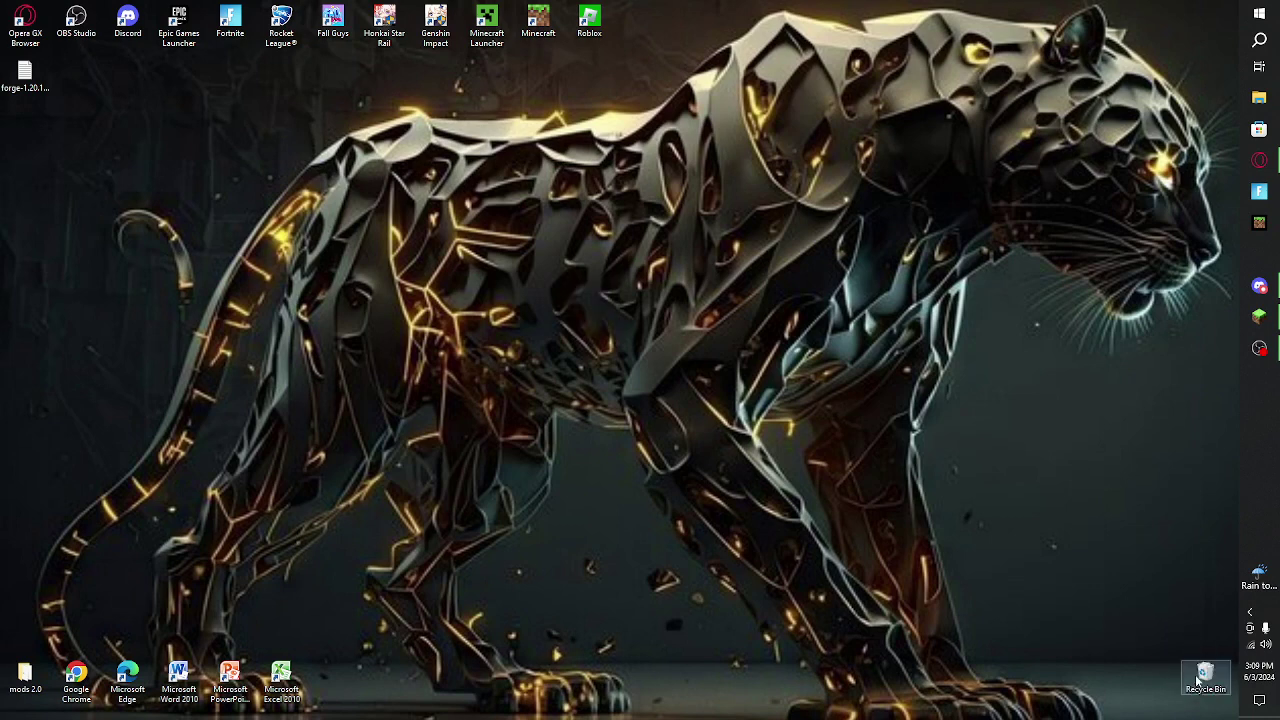
{"action": "right_click", "coordinate": [1204, 684]}
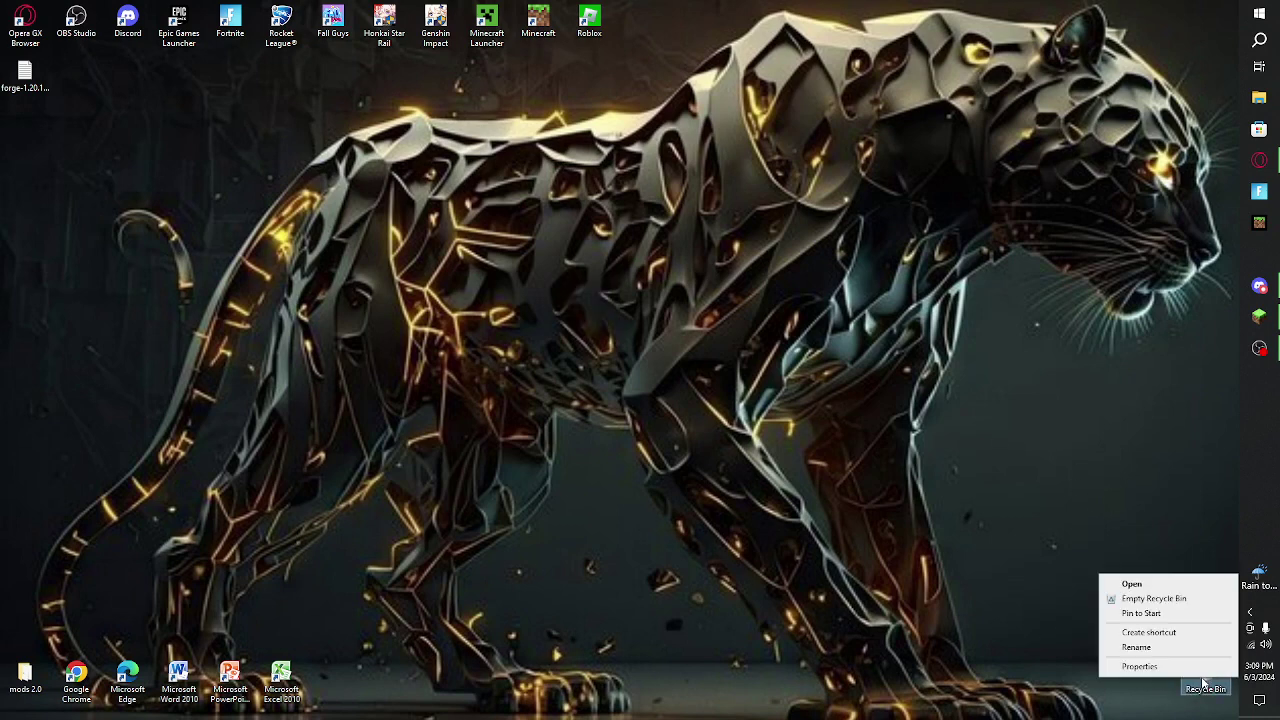
{"action": "left_click", "coordinate": [1150, 598]}
{"action": "left_click", "coordinate": [672, 385]}
{"action": "left_click_drag", "start_coordinate": [25, 75], "coordinate": [400, 364]}
{"action": "left_click_drag", "start_coordinate": [281, 355], "coordinate": [1197, 683]}
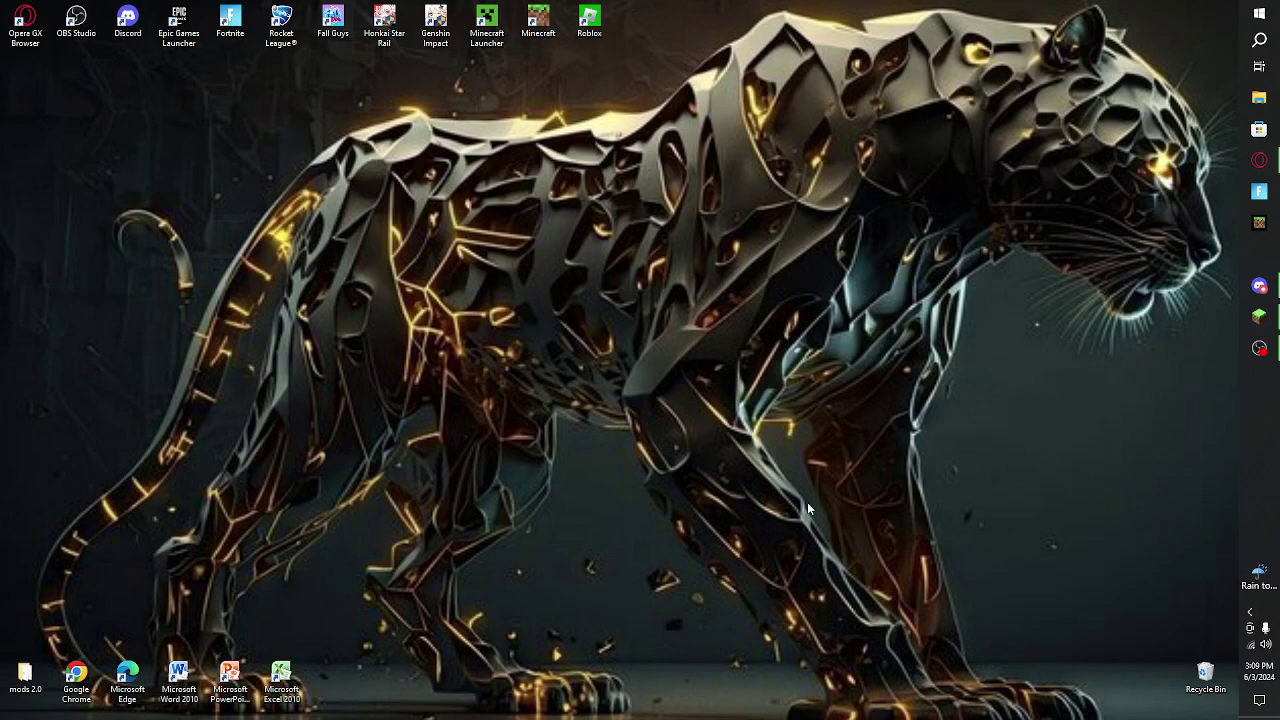
Launch the Minecraft Launcher from the taskbar to its Java Edition Play page with forge 1.20.1.
{"action": "left_click", "coordinate": [1259, 316]}
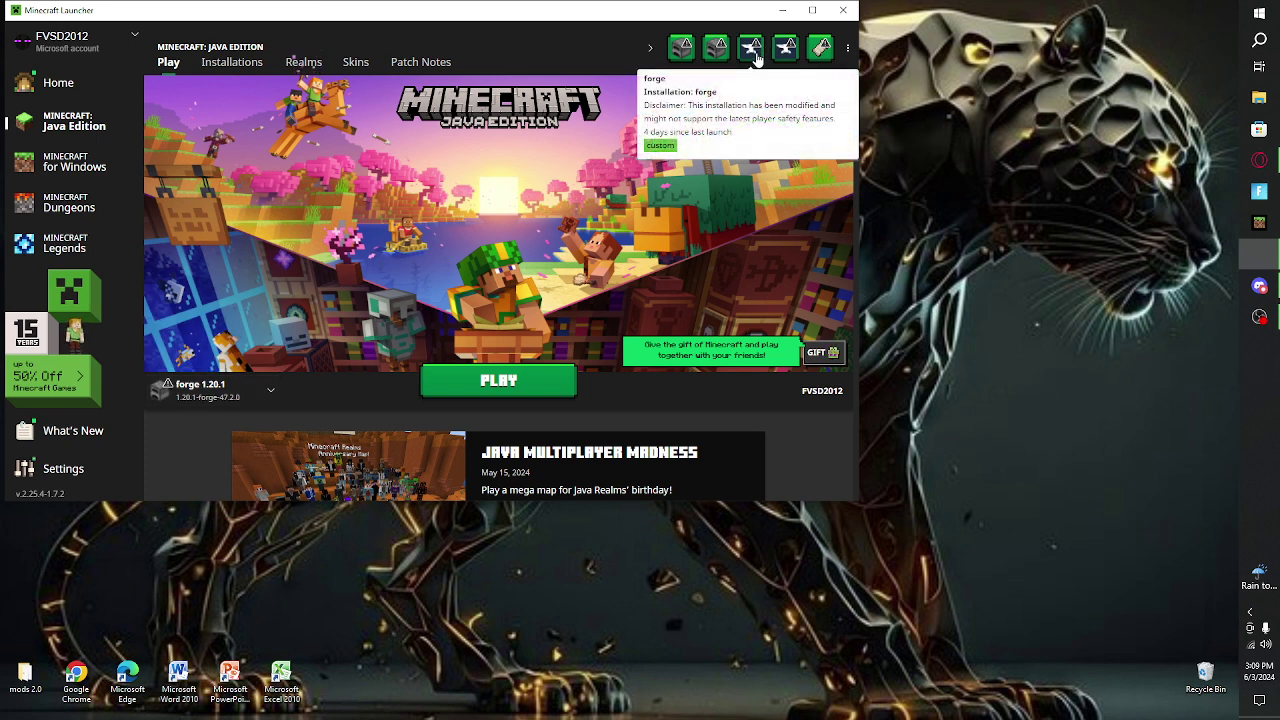
From Installations, start a new installation, browse the icon choices, then cancel it.
{"action": "left_click", "coordinate": [224, 66]}
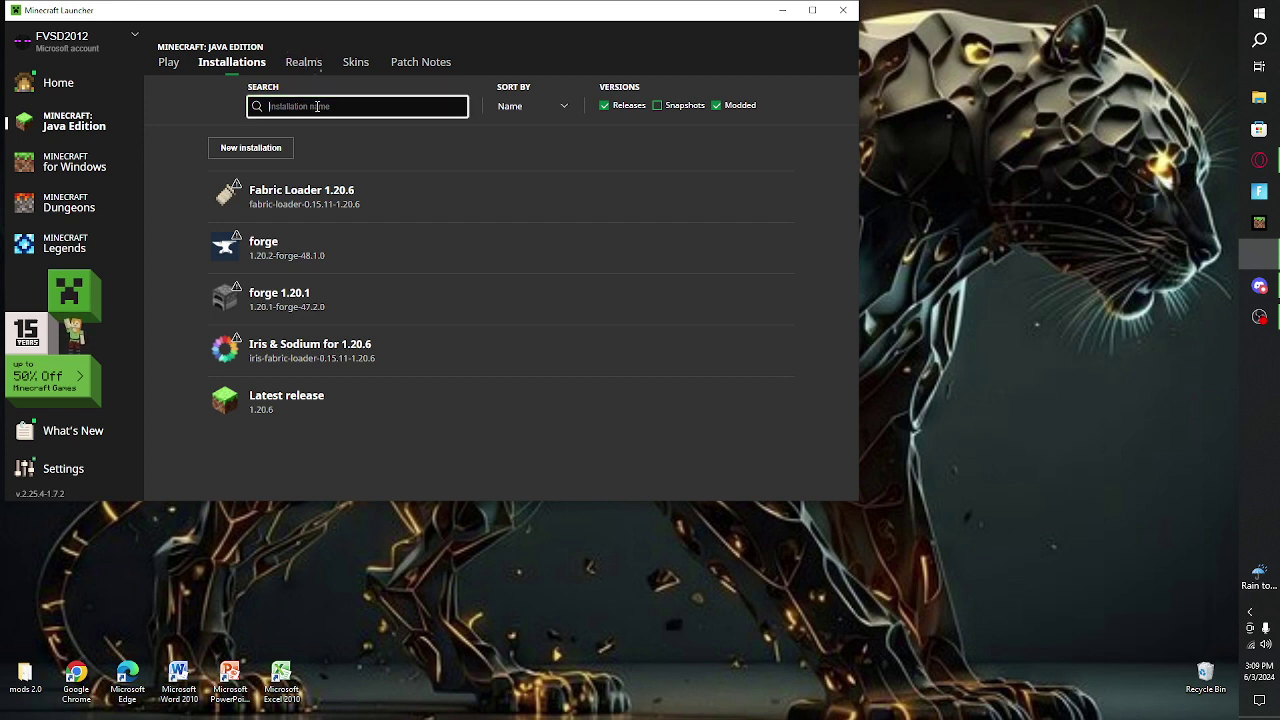
{"action": "left_click", "coordinate": [253, 150]}
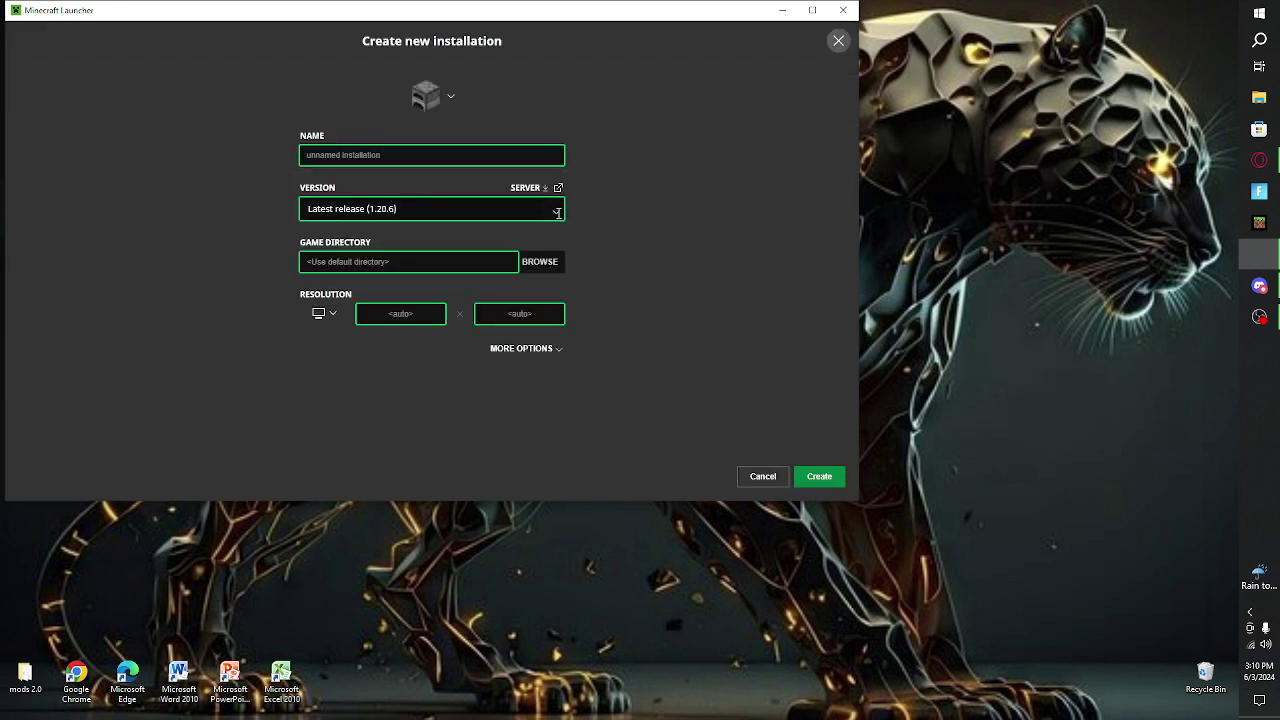
{"action": "left_click", "coordinate": [437, 93]}
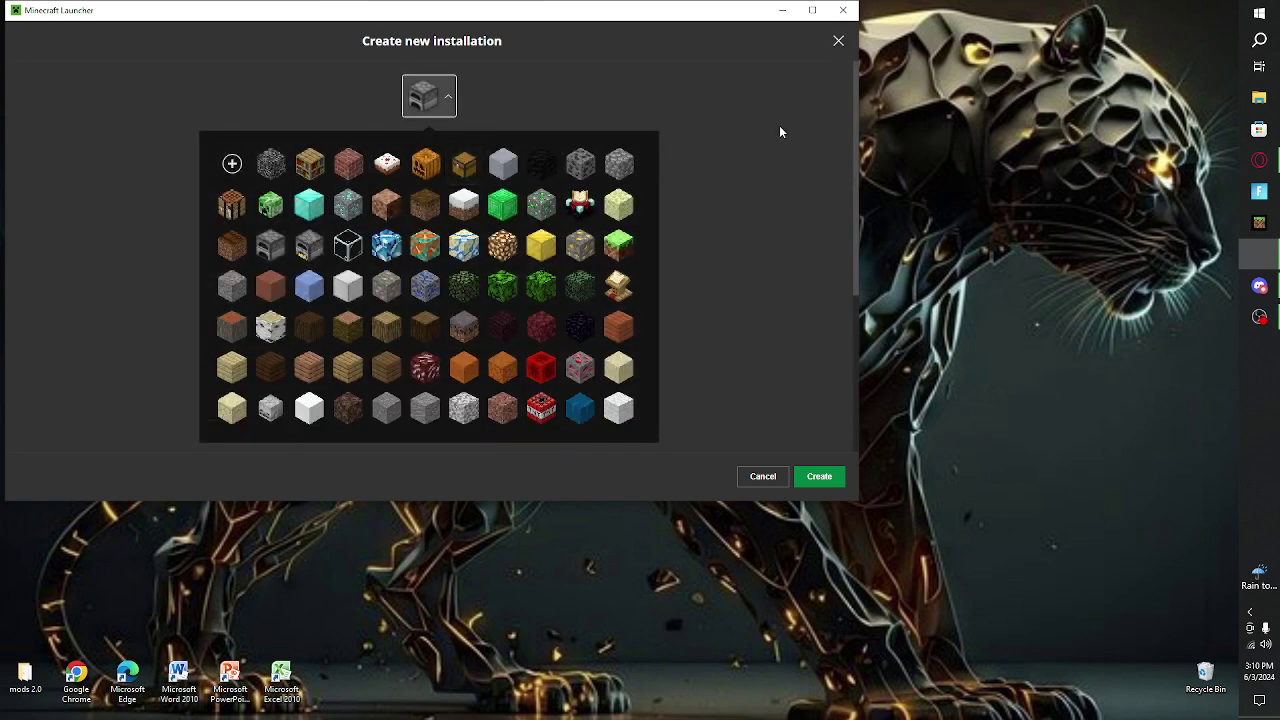
{"action": "left_click", "coordinate": [763, 476]}
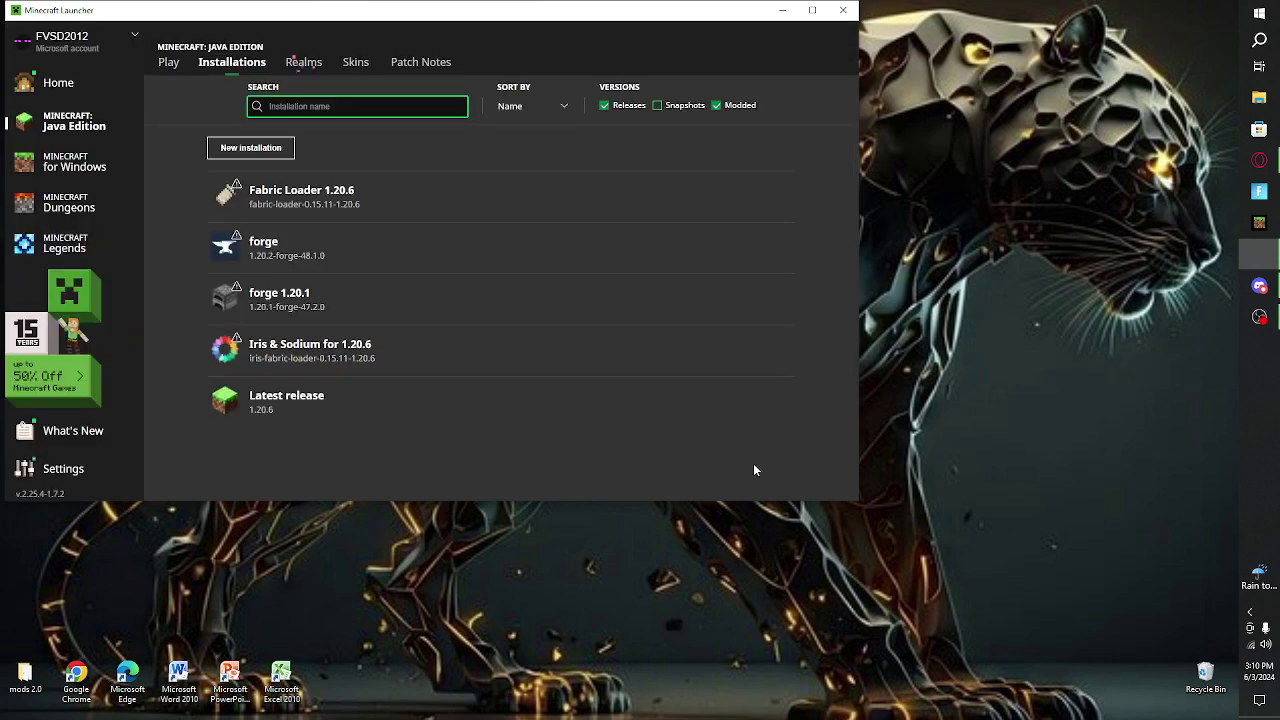
Start another new installation, browse the version list filtered for Forge, then close the form unsaved.
{"action": "left_click", "coordinate": [262, 153]}
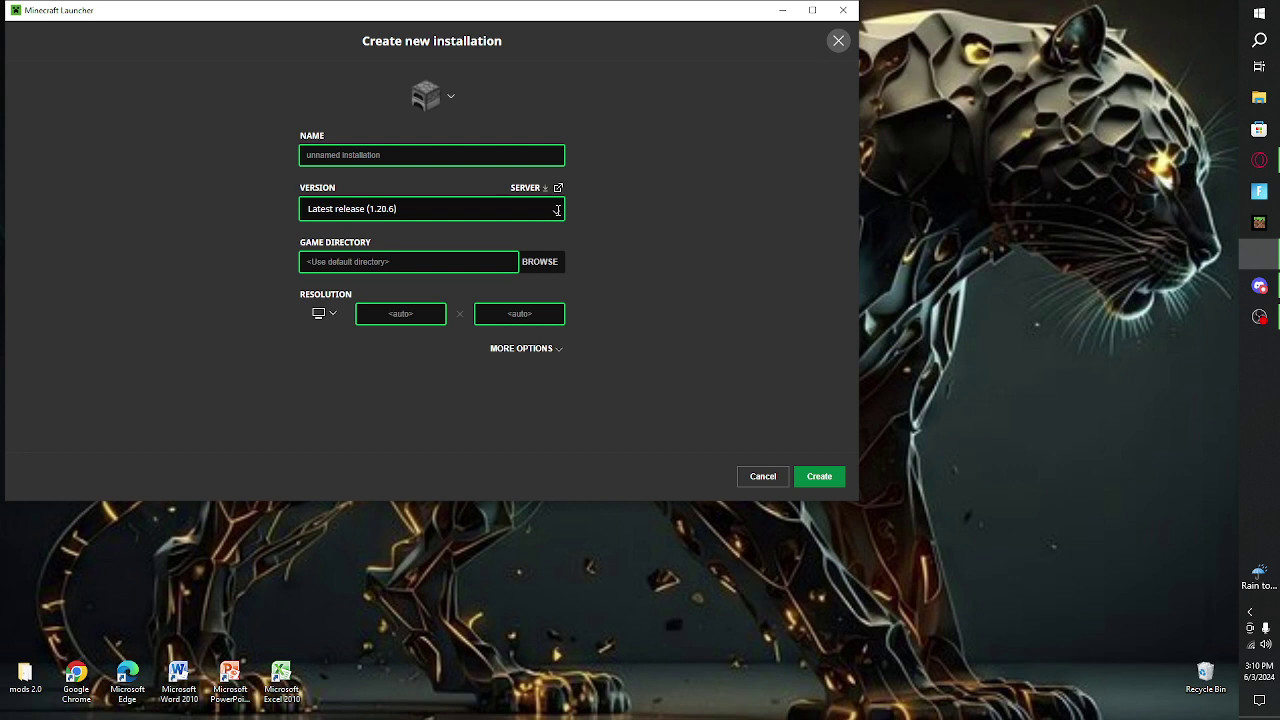
{"action": "left_click", "coordinate": [557, 210]}
{"action": "scroll", "coordinate": [498, 286], "scroll_direction": "down", "scroll_amount": 2}
{"action": "scroll", "coordinate": [497, 285], "scroll_direction": "up", "scroll_amount": 2}
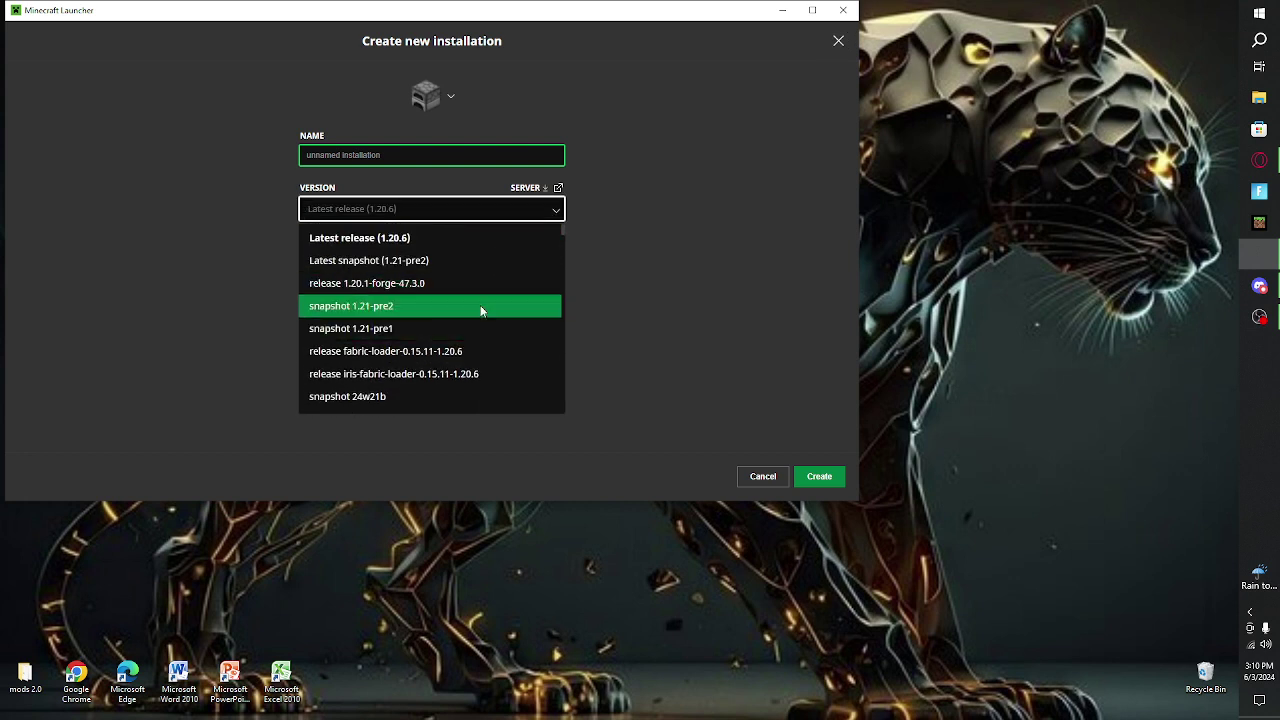
{"action": "scroll", "coordinate": [437, 331], "scroll_direction": "down", "scroll_amount": 3}
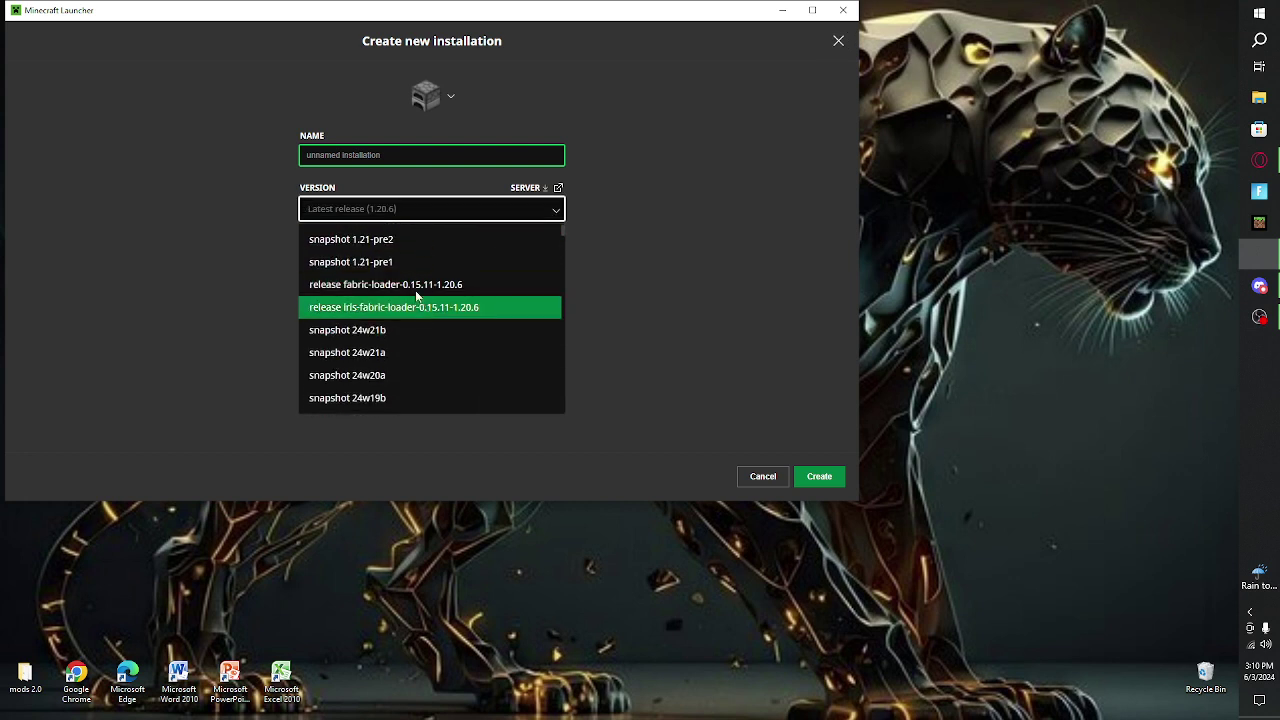
{"action": "scroll", "coordinate": [466, 315], "scroll_direction": "down", "scroll_amount": 5}
{"action": "scroll", "coordinate": [413, 323], "scroll_direction": "down", "scroll_amount": 5}
{"action": "scroll", "coordinate": [406, 285], "scroll_direction": "up", "scroll_amount": 12}
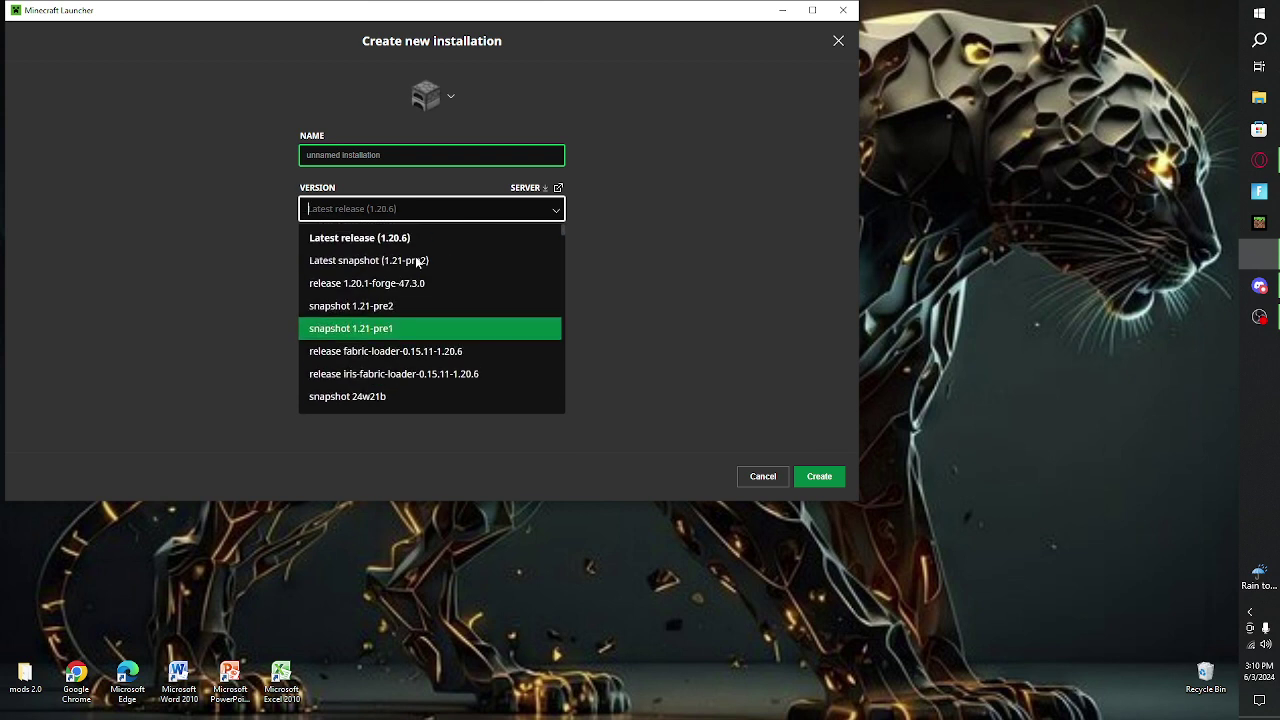
{"action": "type", "text": "or"}
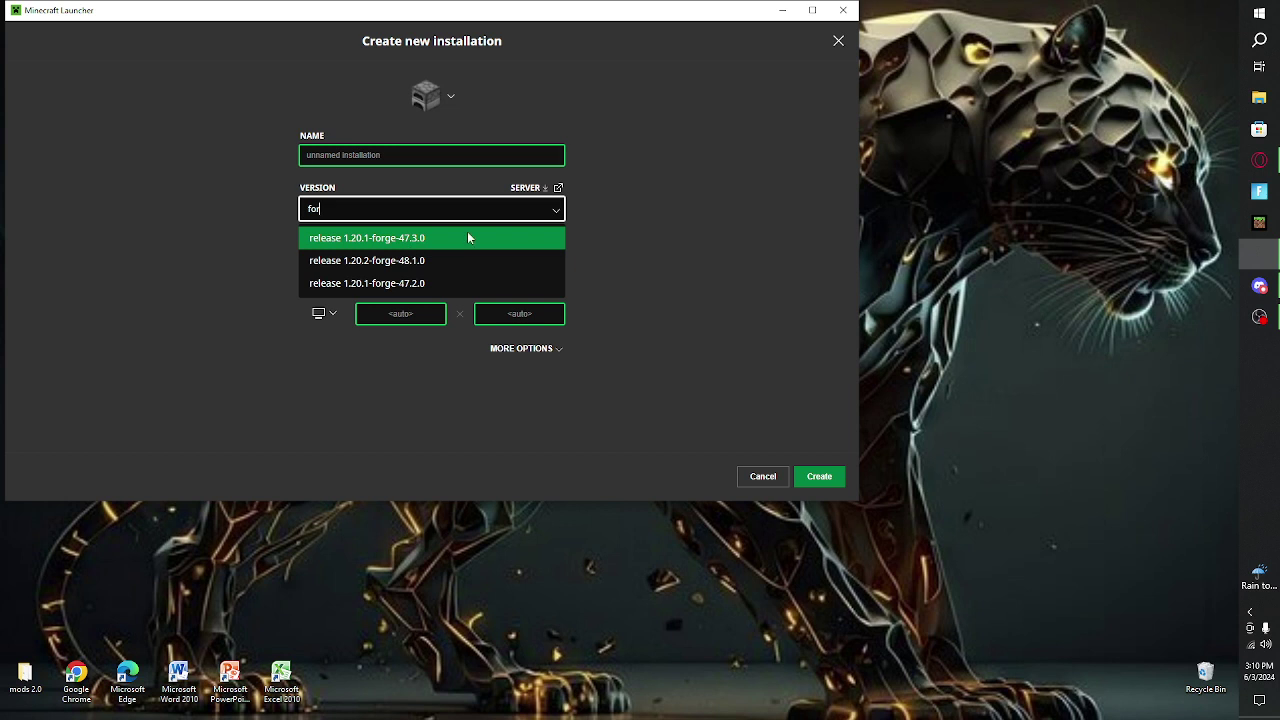
{"action": "left_click", "coordinate": [651, 300]}
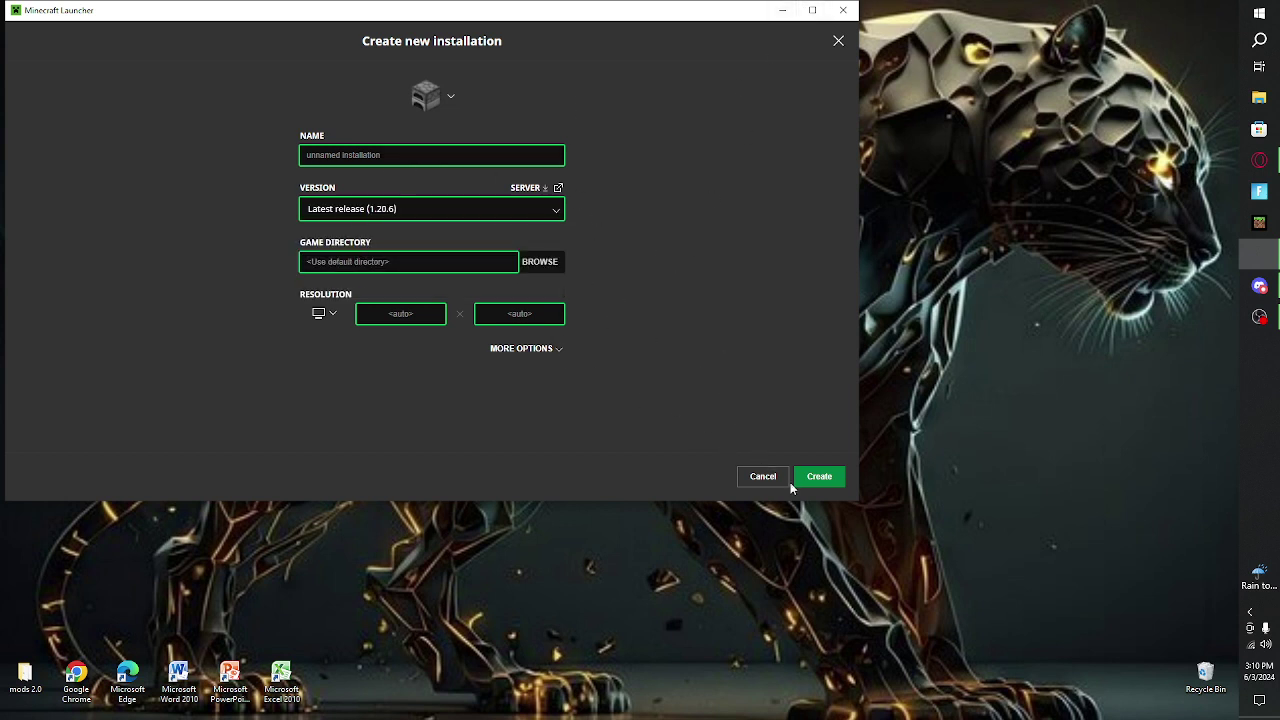
{"action": "left_click", "coordinate": [838, 40]}
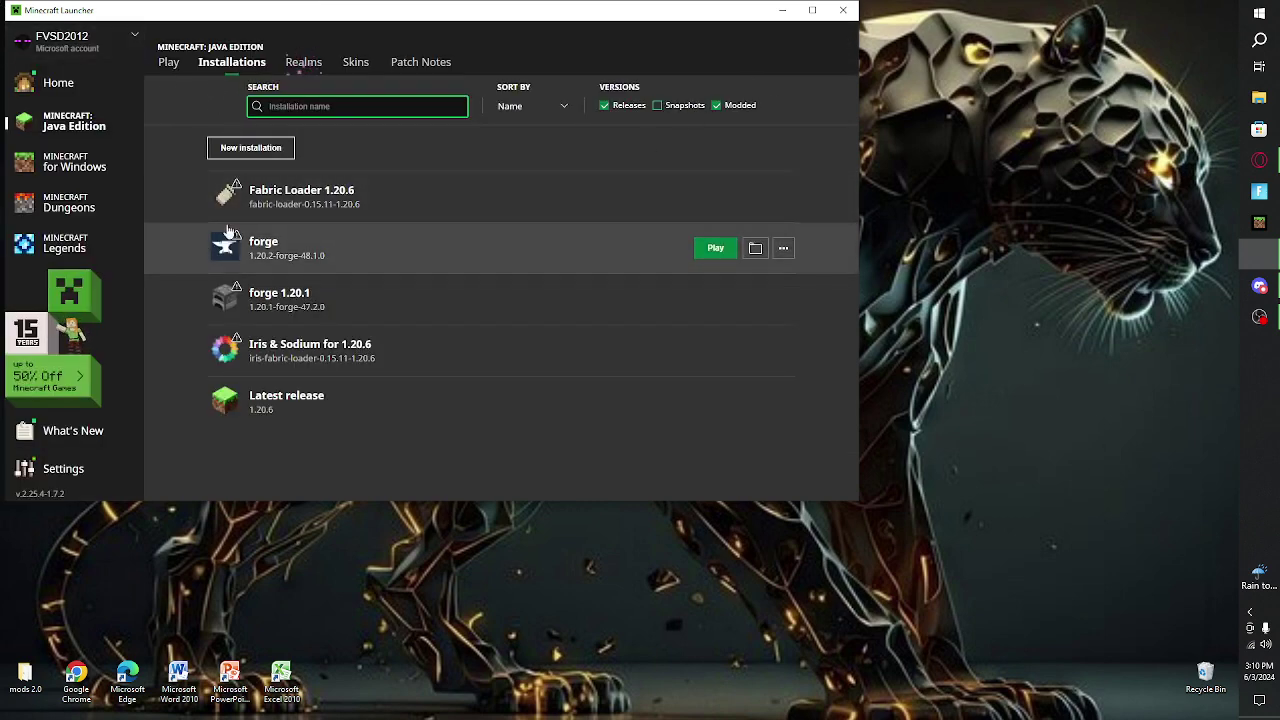
Return to the Play tab with forge 1.20.1 selected and put the launcher away.
{"action": "left_click", "coordinate": [169, 63]}
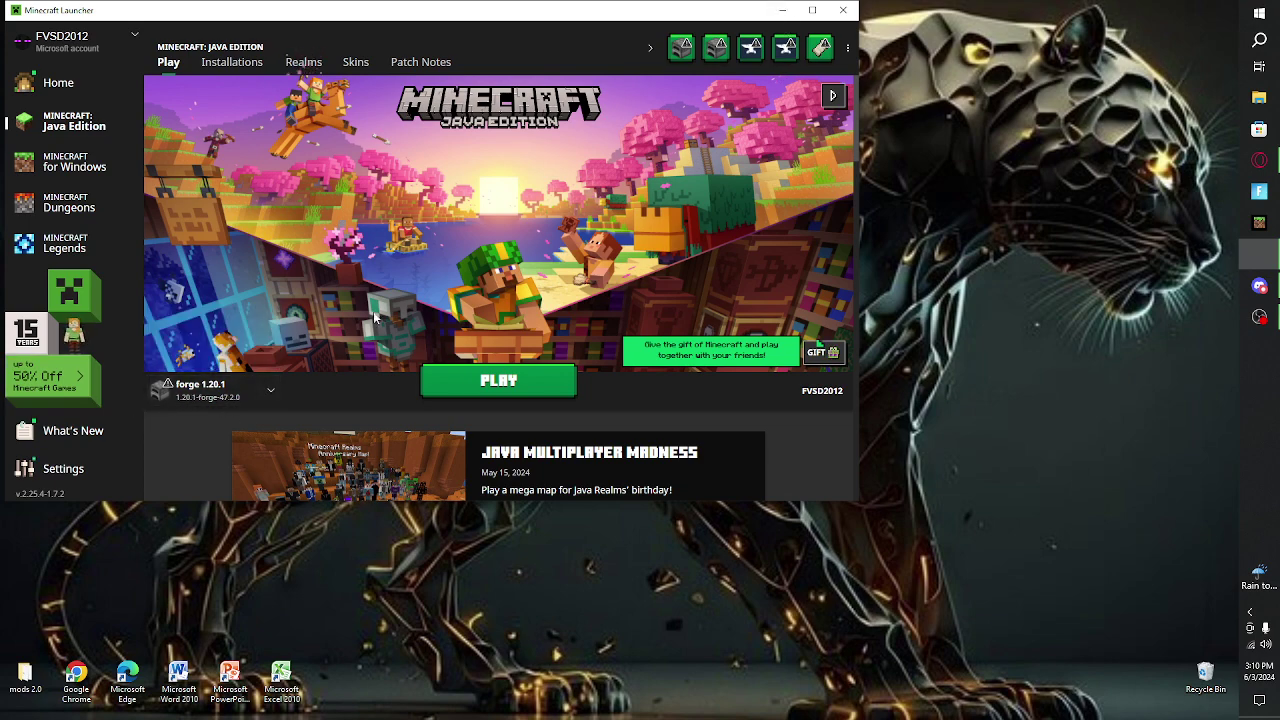
{"action": "left_click", "coordinate": [780, 11]}
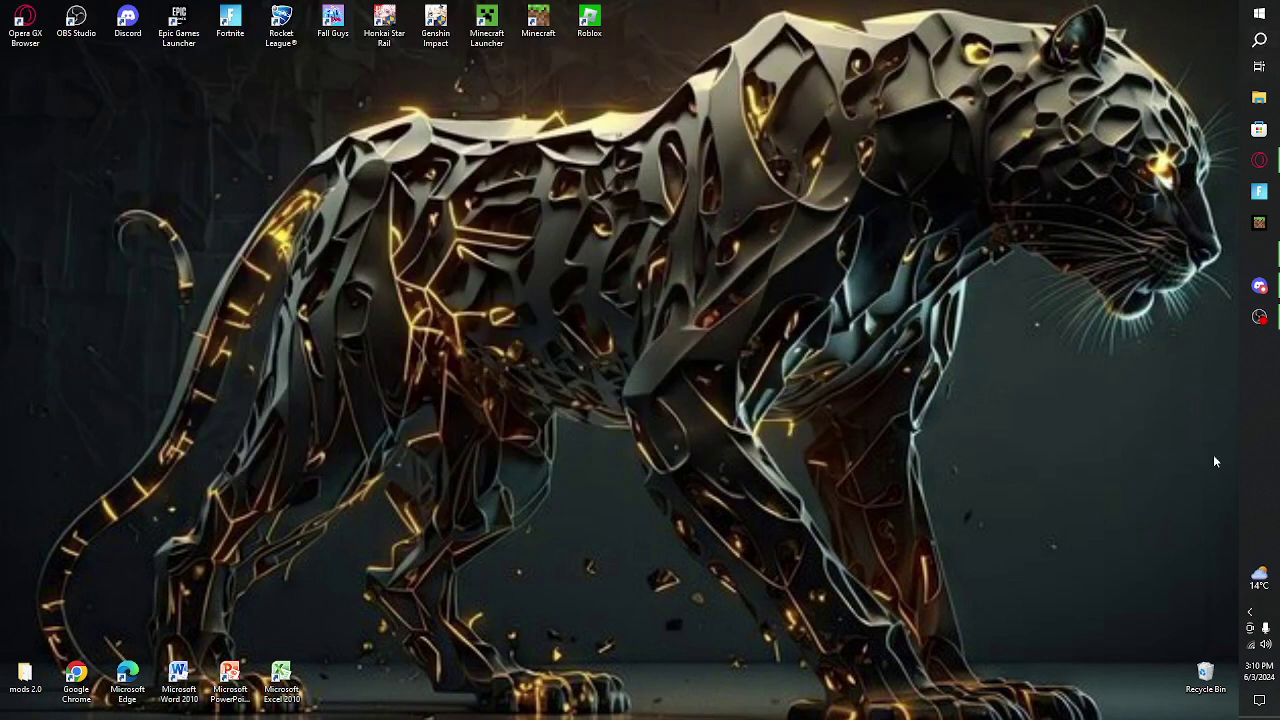
{"action": "left_click", "coordinate": [1226, 683]}
Drag the create-fabric-0.5.1-f-build.1417+mc1.20.1 jar out of mods 2.0 onto the desktop.
{"action": "double_click", "coordinate": [31, 688]}
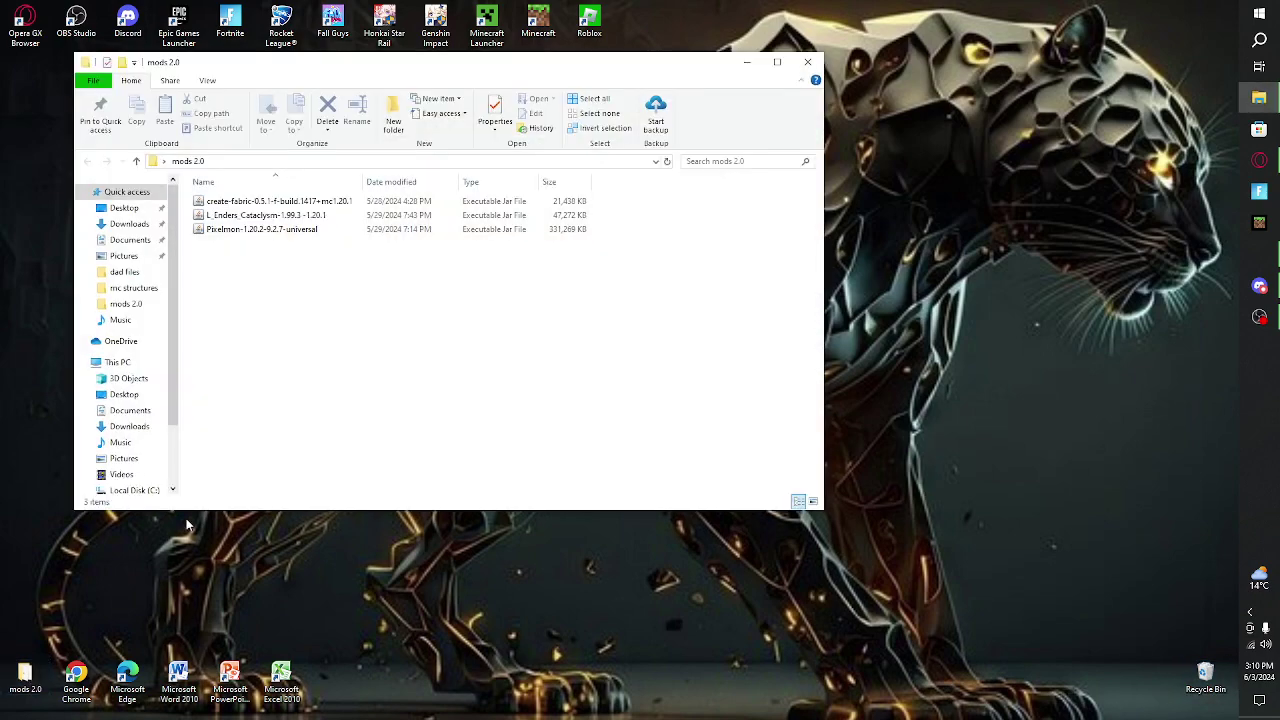
{"action": "left_click", "coordinate": [229, 205]}
{"action": "left_click_drag", "start_coordinate": [229, 205], "coordinate": [100, 580]}
{"action": "left_click", "coordinate": [746, 62]}
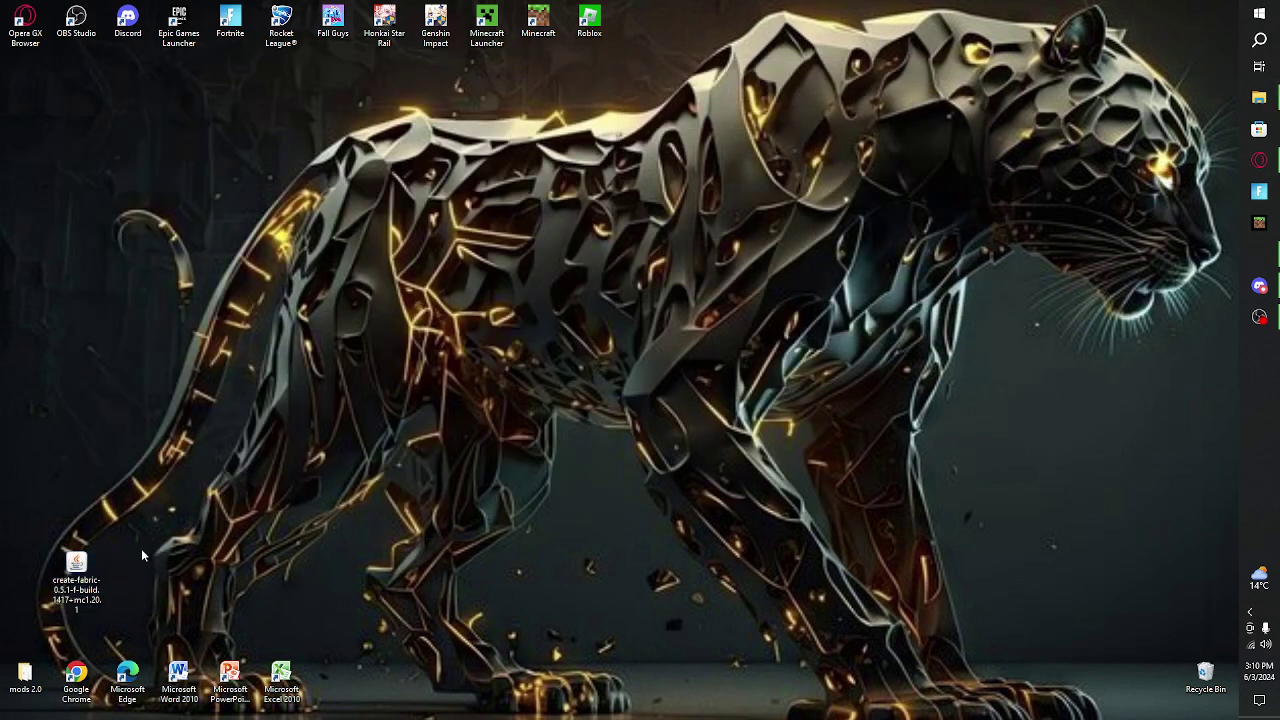
{"action": "left_click_drag", "start_coordinate": [84, 587], "coordinate": [352, 378]}
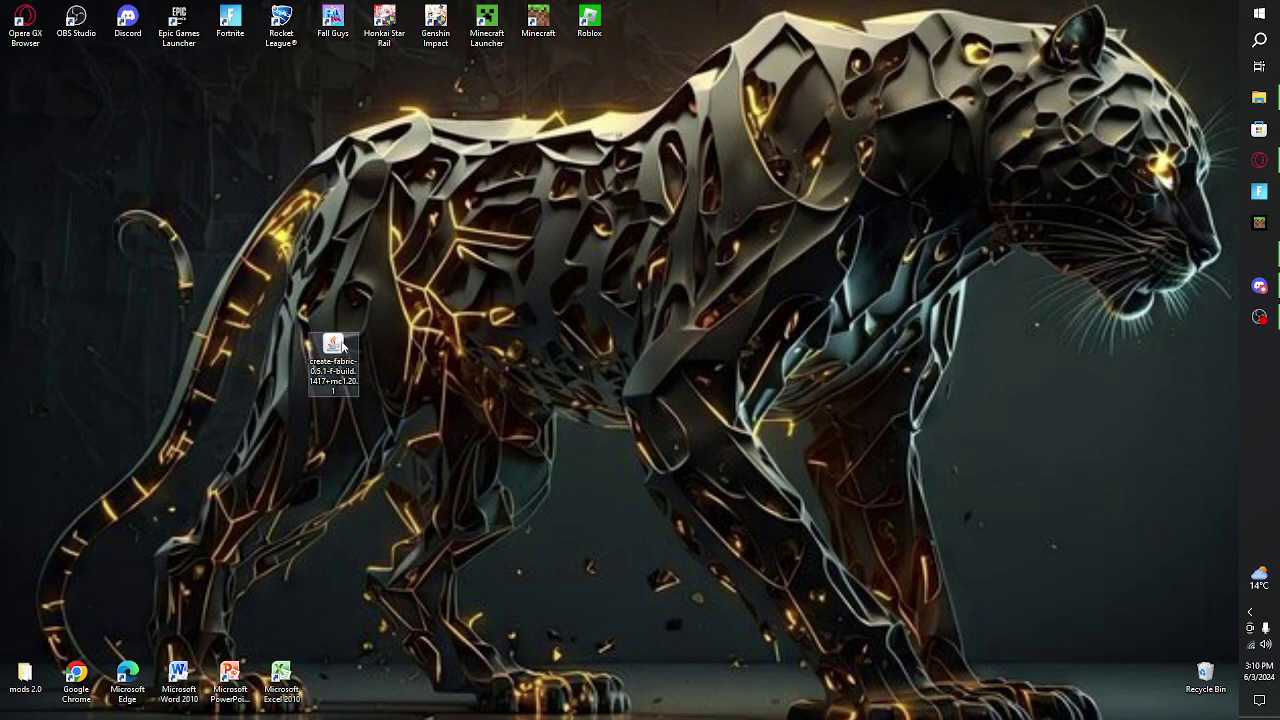
{"action": "left_click", "coordinate": [514, 294]}
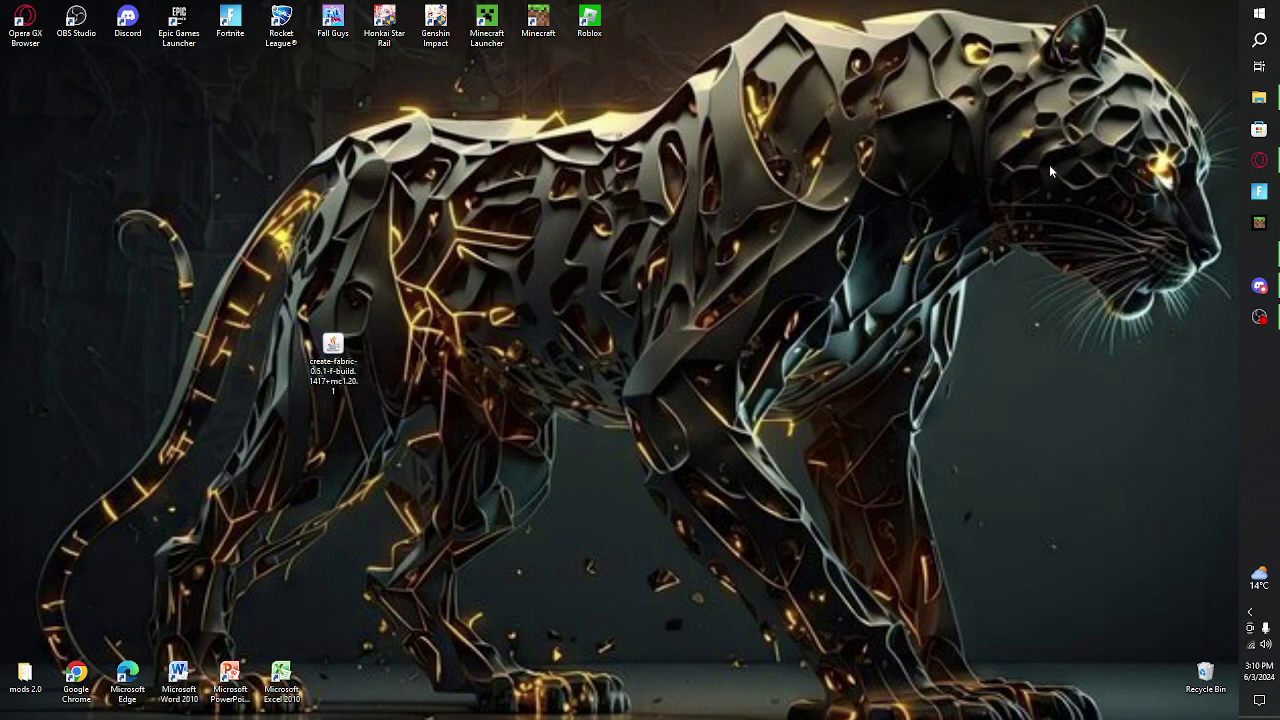
Search Windows for %appdata% and open the AppData\Roaming folder.
{"action": "left_click", "coordinate": [1259, 40]}
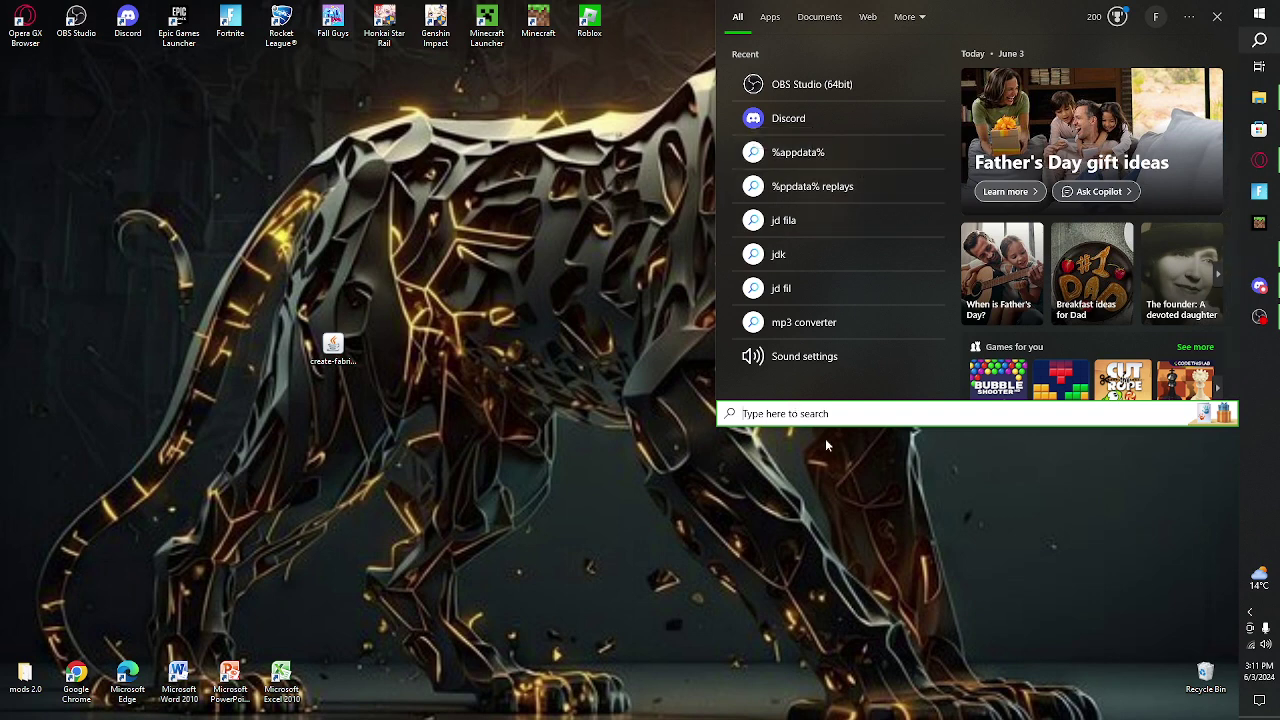
{"action": "type", "text": "%"}
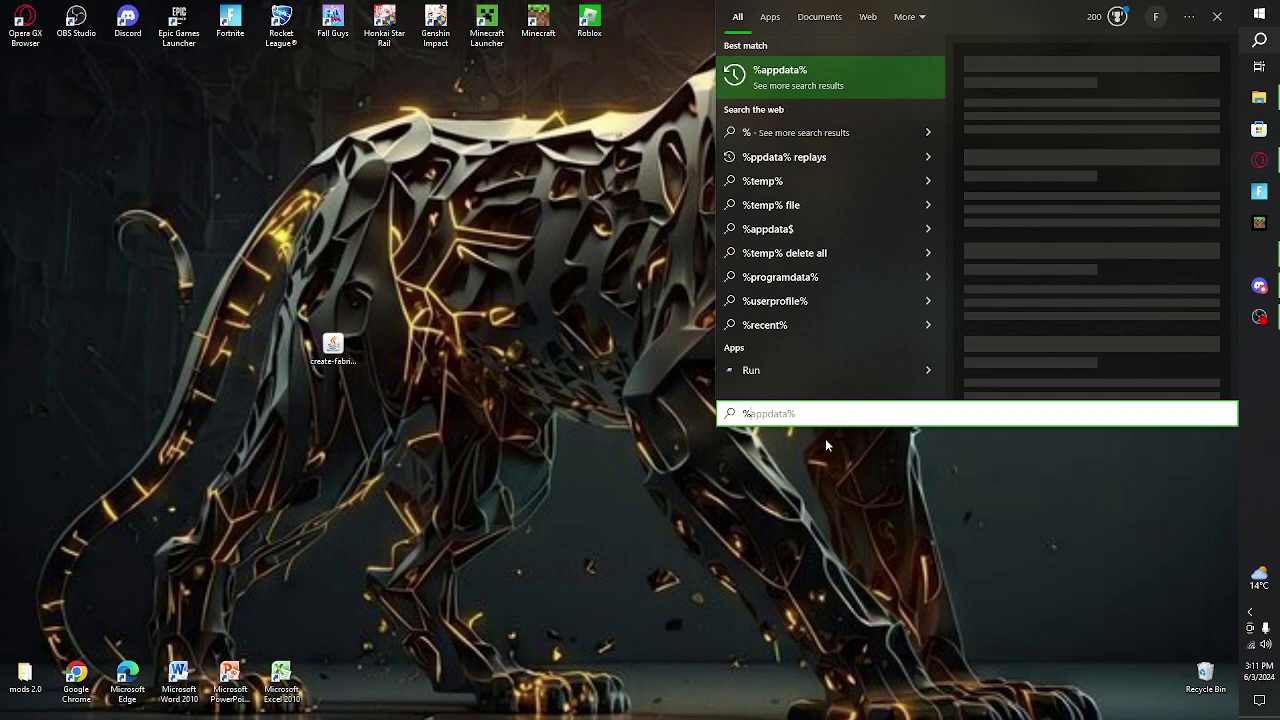
{"action": "type", "text": "app"}
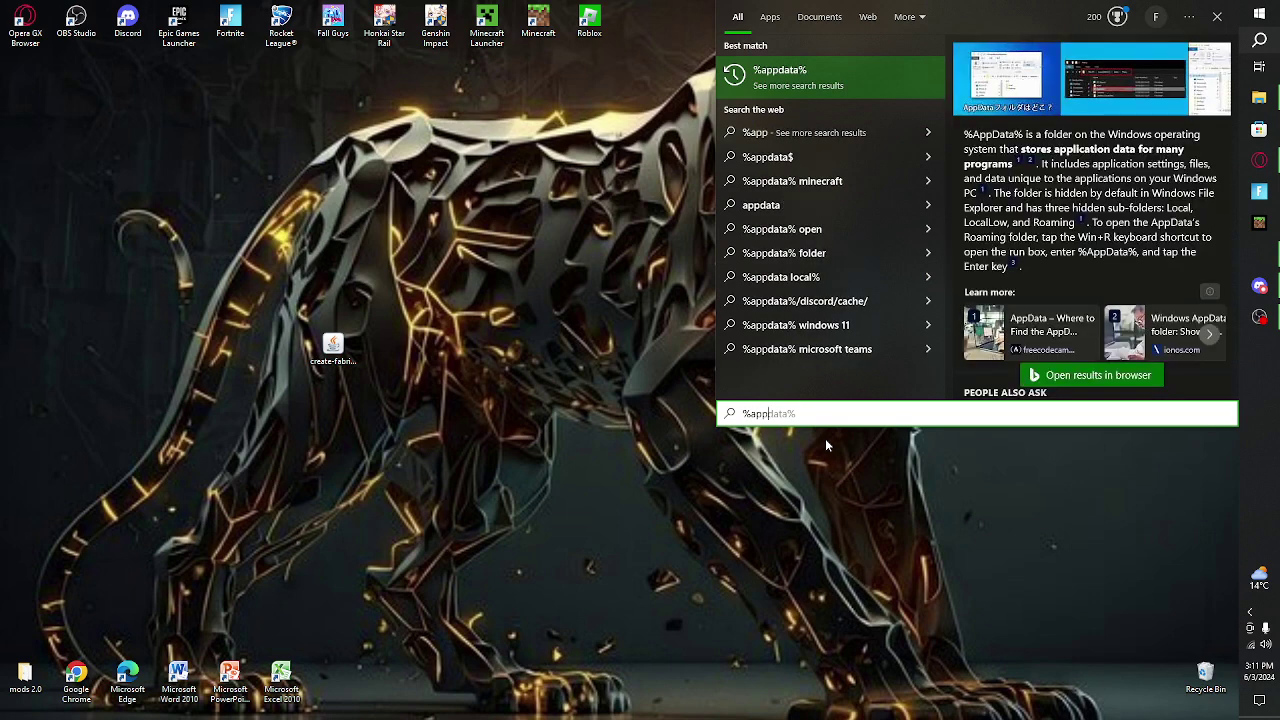
{"action": "type", "text": "dat"}
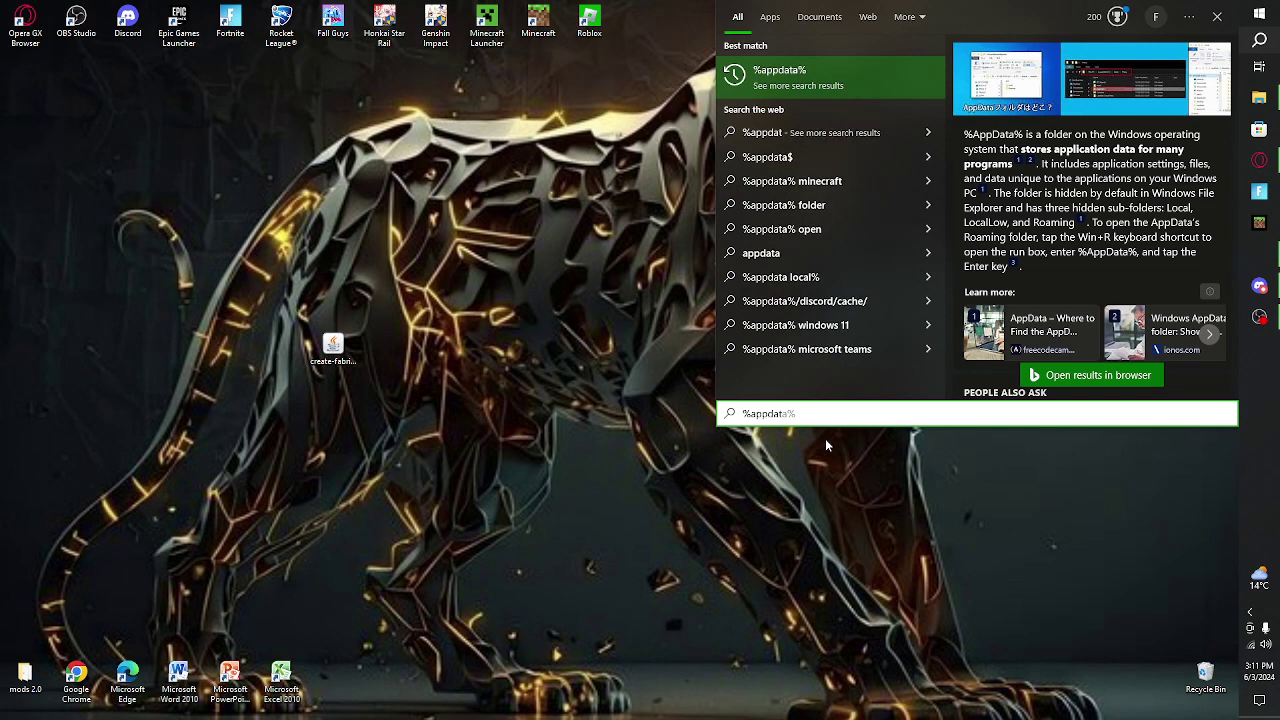
{"action": "type", "text": "a%"}
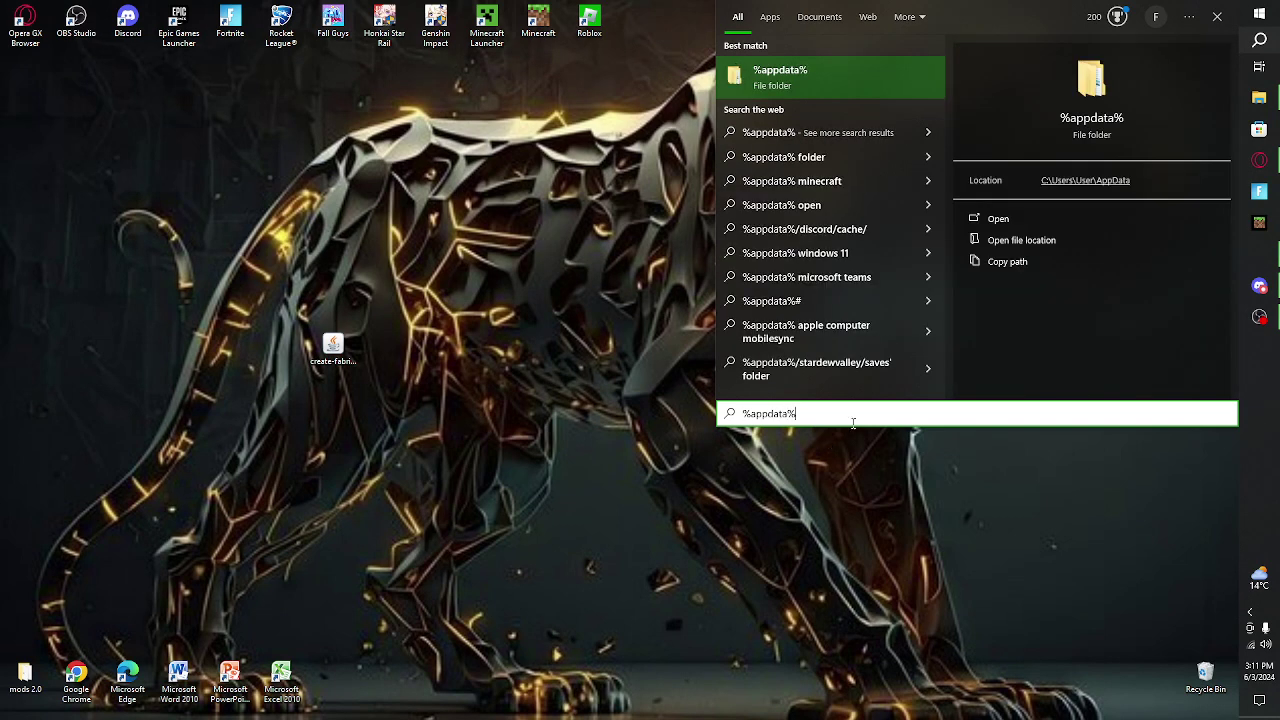
{"action": "left_click", "coordinate": [787, 82]}
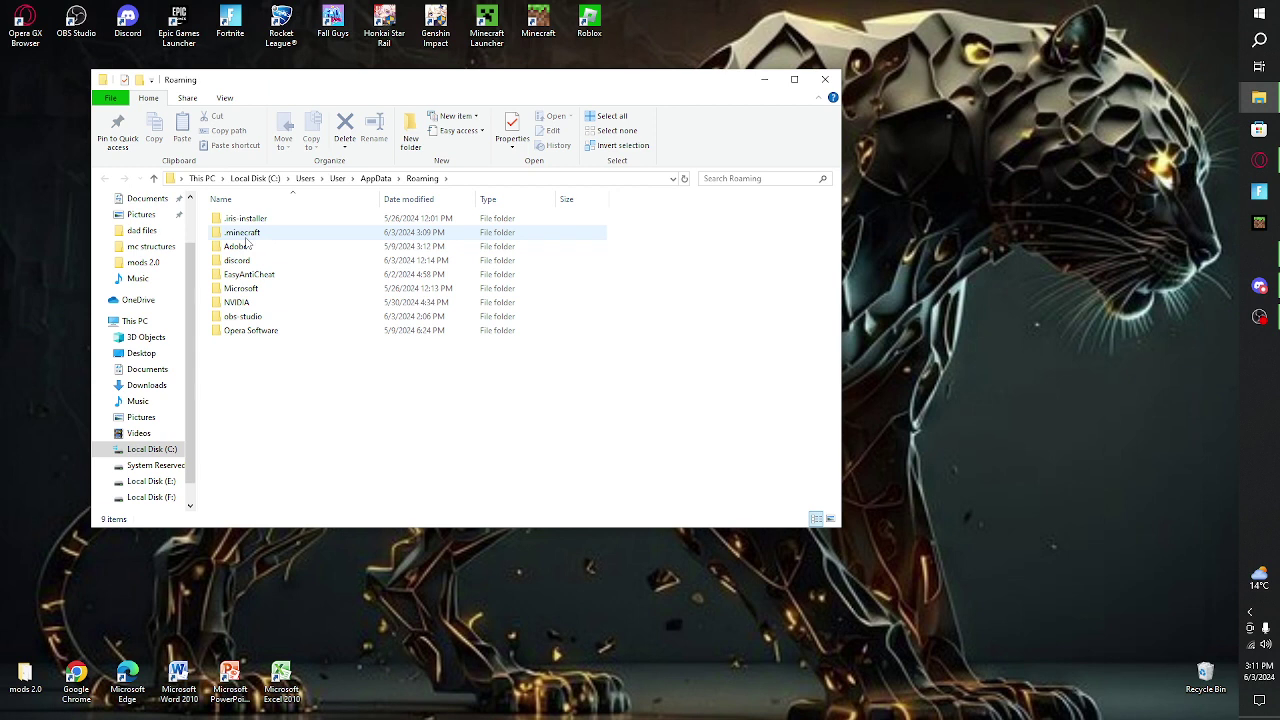
Open .minecraft and its mods folder, then go back to .minecraft.
{"action": "double_click", "coordinate": [340, 232]}
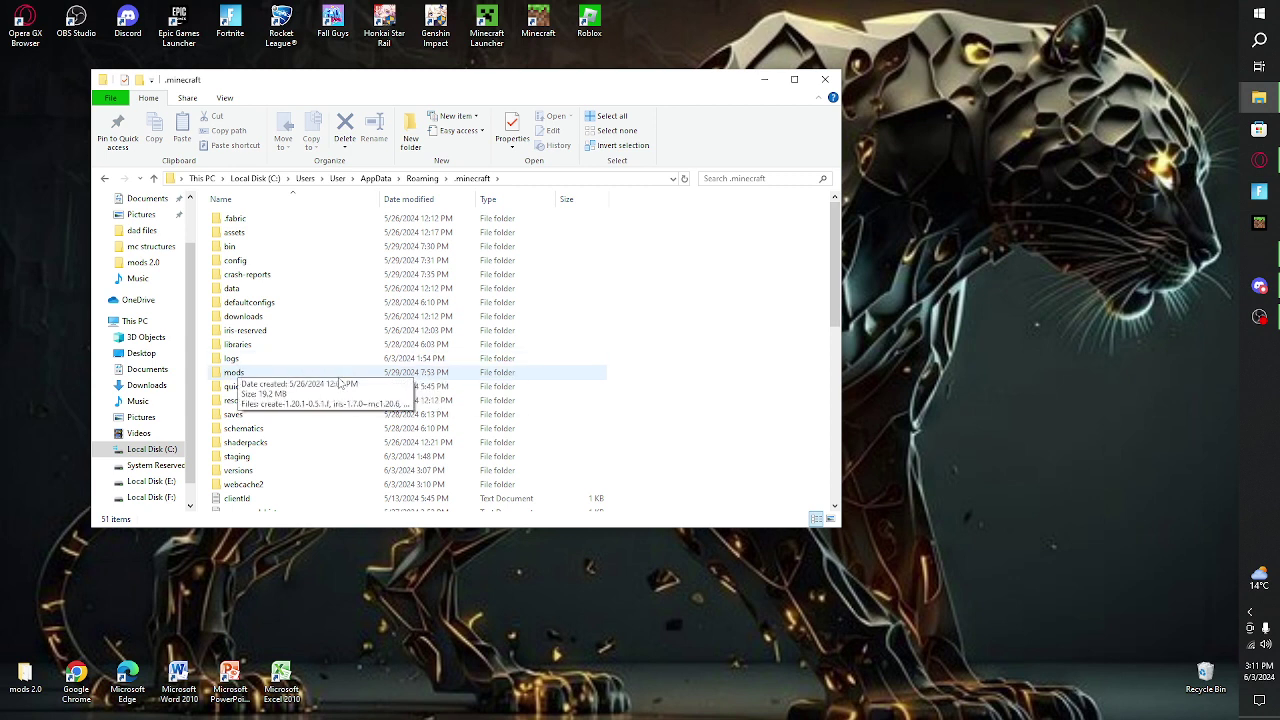
{"action": "double_click", "coordinate": [343, 380]}
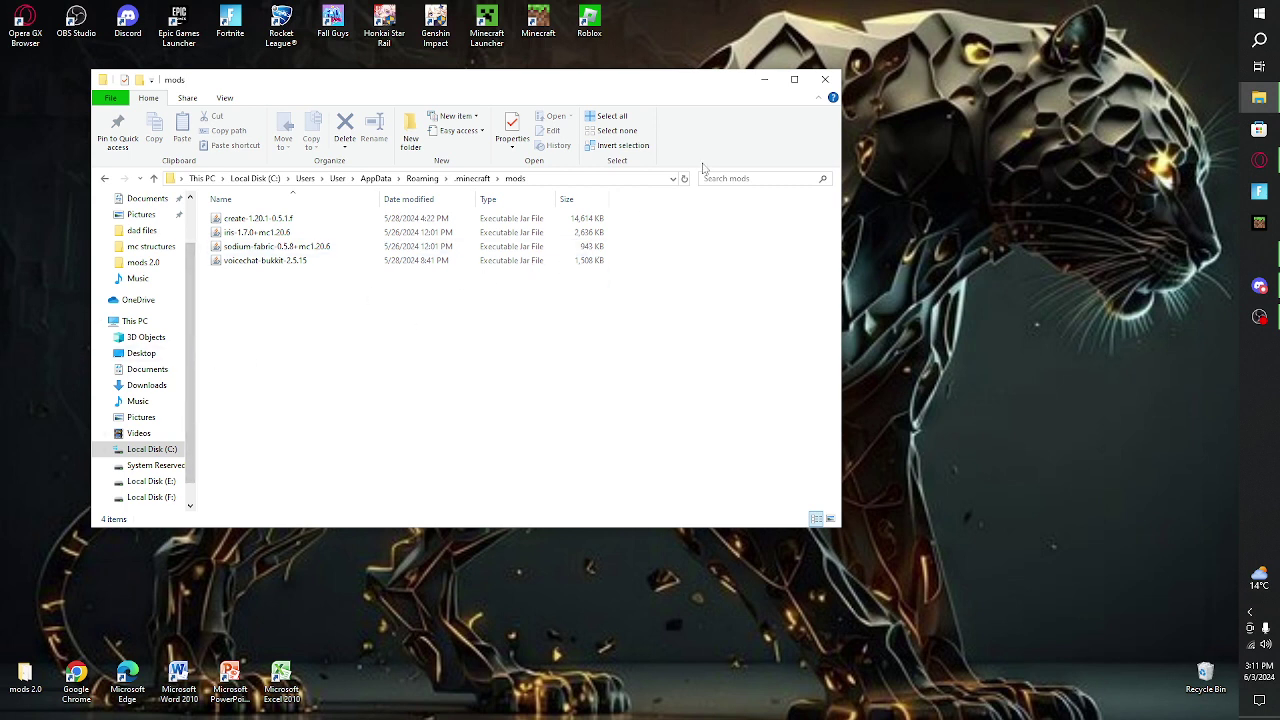
{"action": "left_click", "coordinate": [104, 180]}
Check the right-click View and New menus without choosing anything, then reopen mods.
{"action": "right_click", "coordinate": [633, 256]}
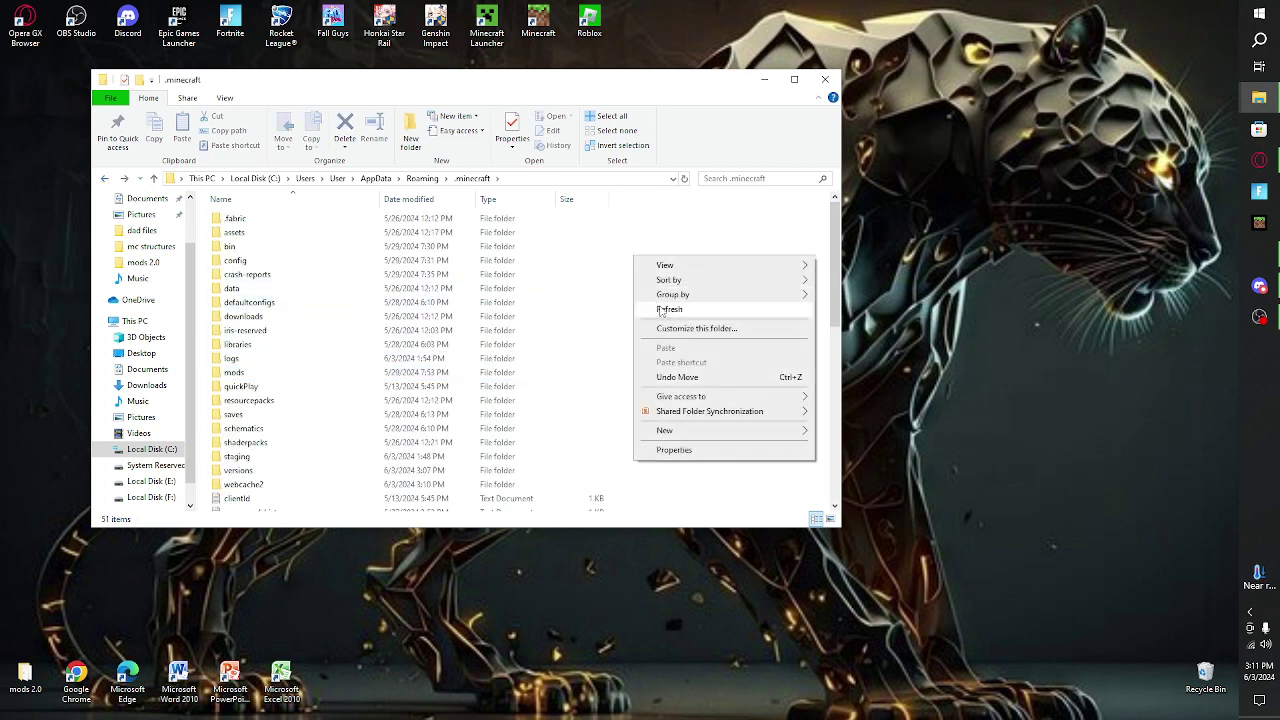
{"action": "left_click", "coordinate": [708, 248]}
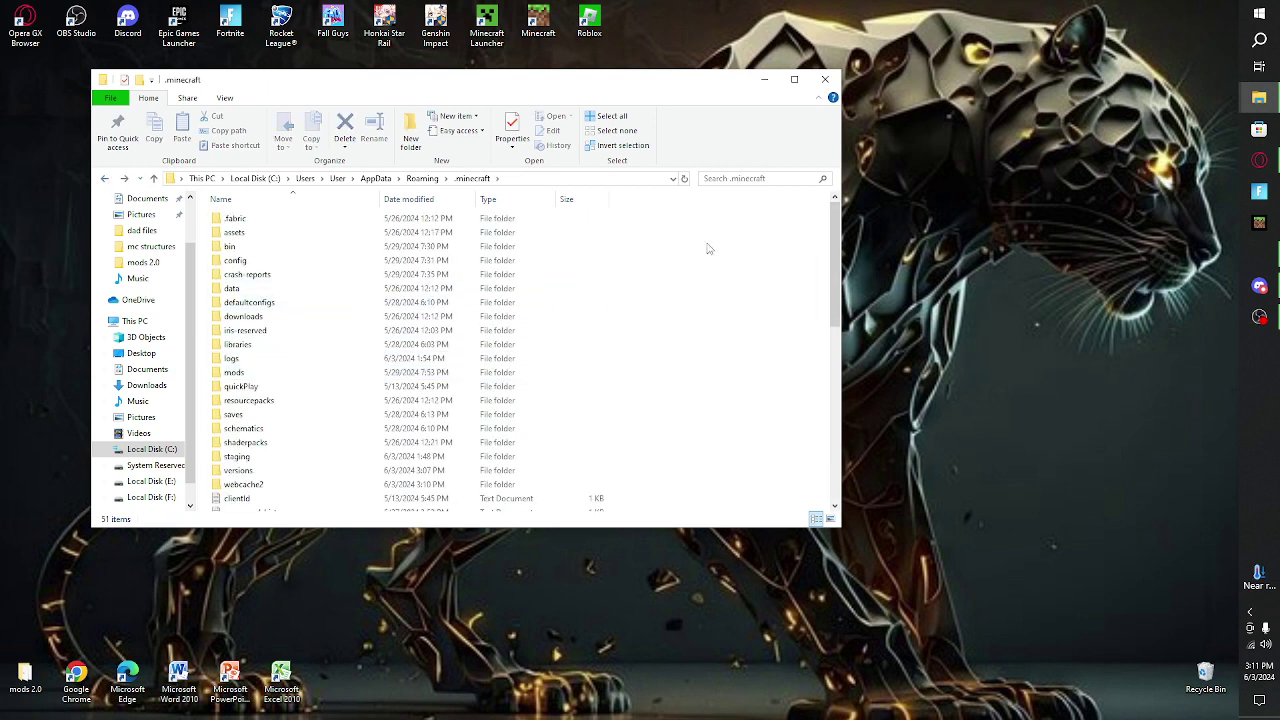
{"action": "right_click", "coordinate": [687, 298]}
{"action": "mouse_move", "coordinate": [715, 310]}
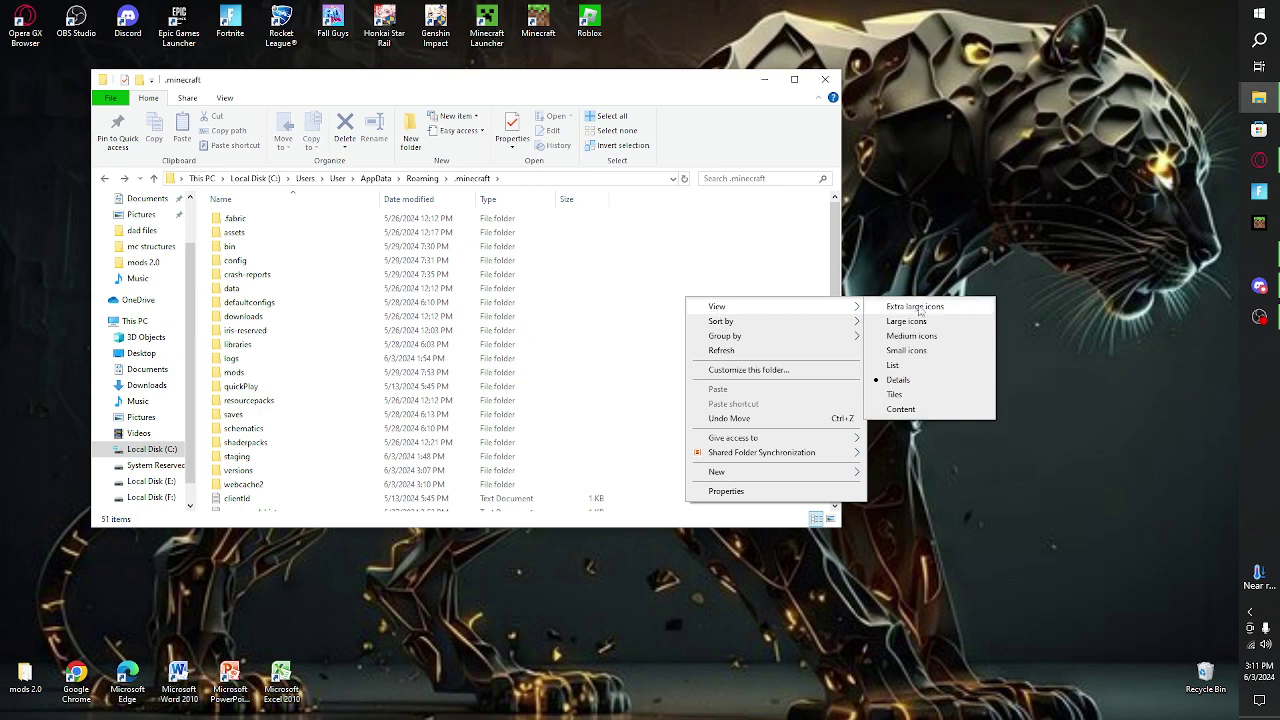
{"action": "left_click", "coordinate": [688, 242]}
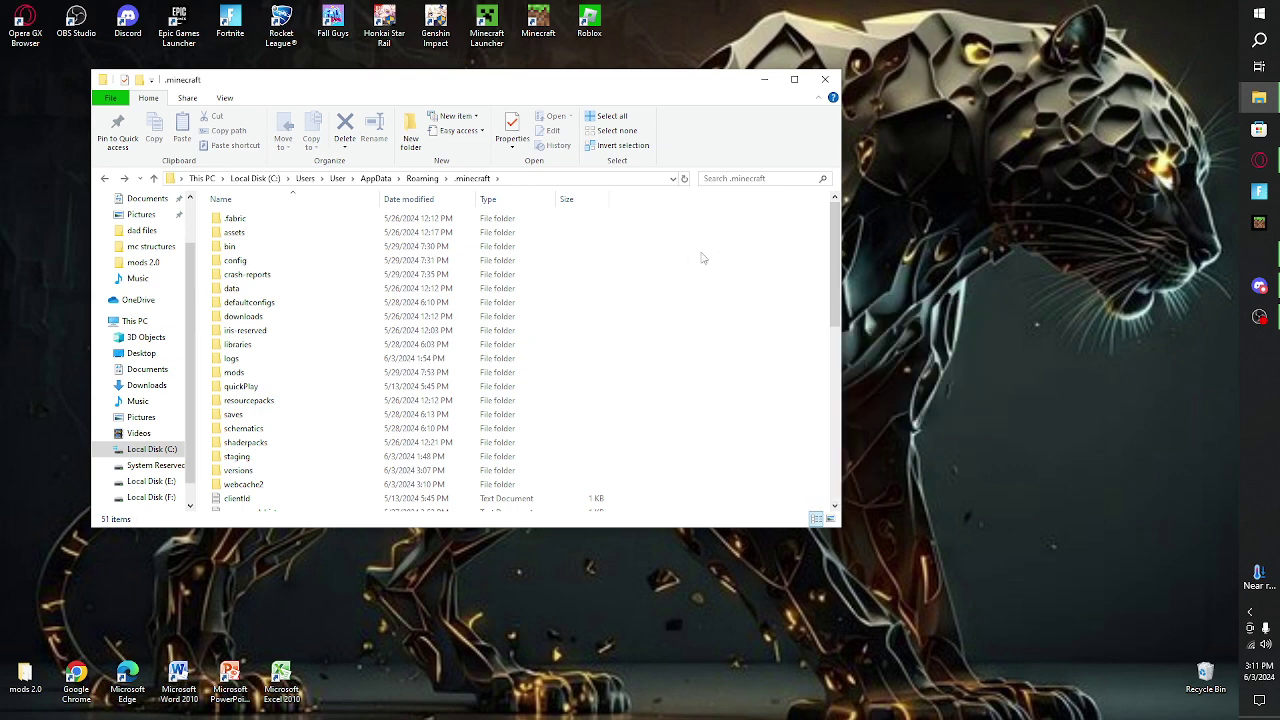
{"action": "right_click", "coordinate": [701, 256]}
{"action": "mouse_move", "coordinate": [816, 432]}
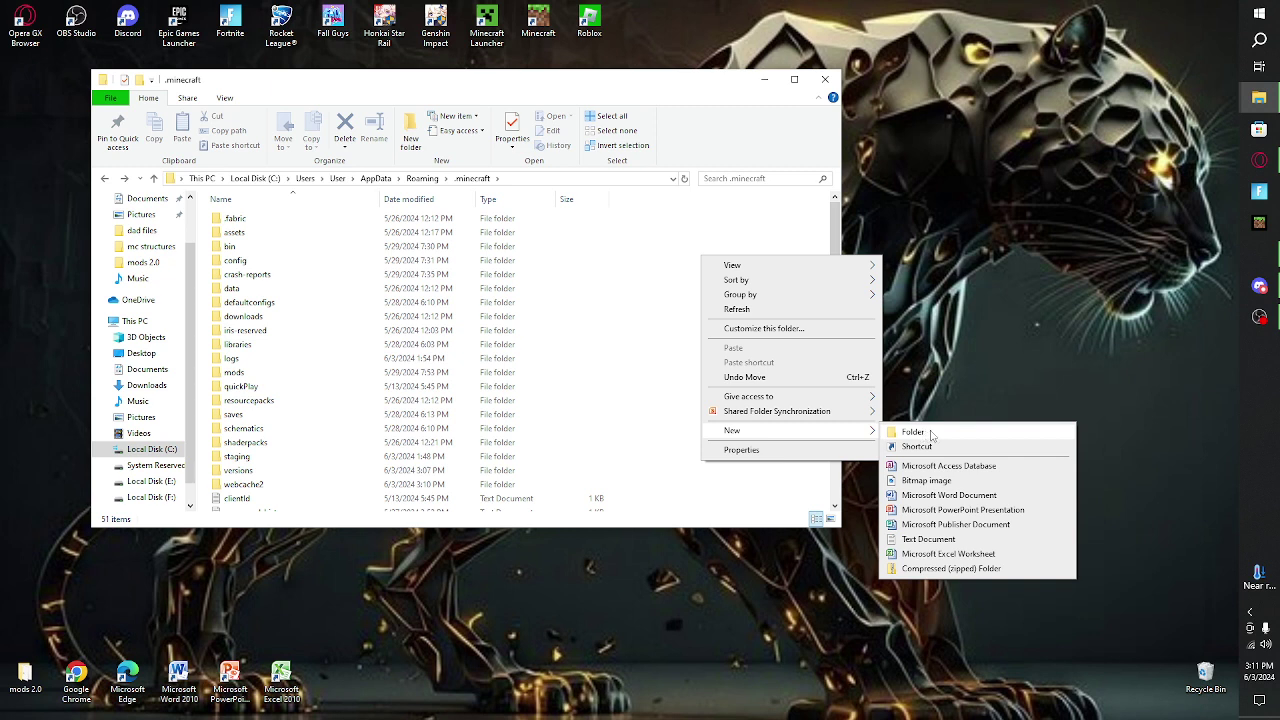
{"action": "left_click", "coordinate": [962, 352]}
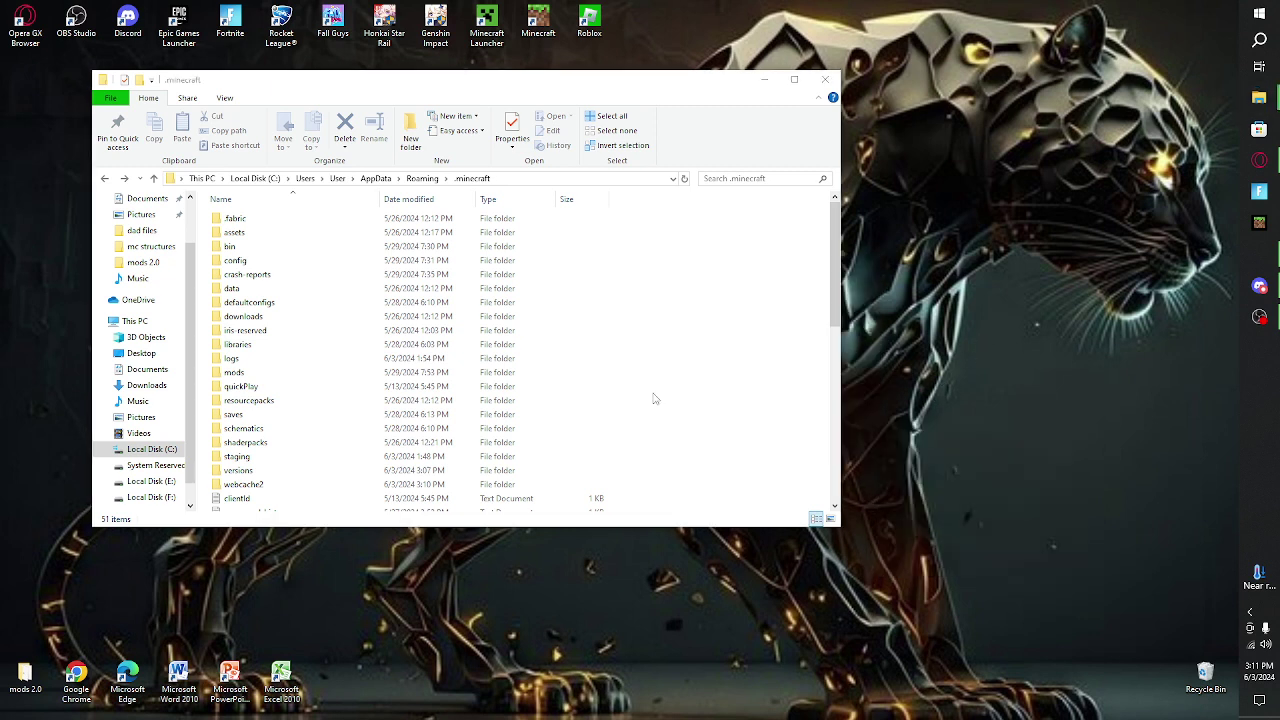
{"action": "double_click", "coordinate": [291, 376]}
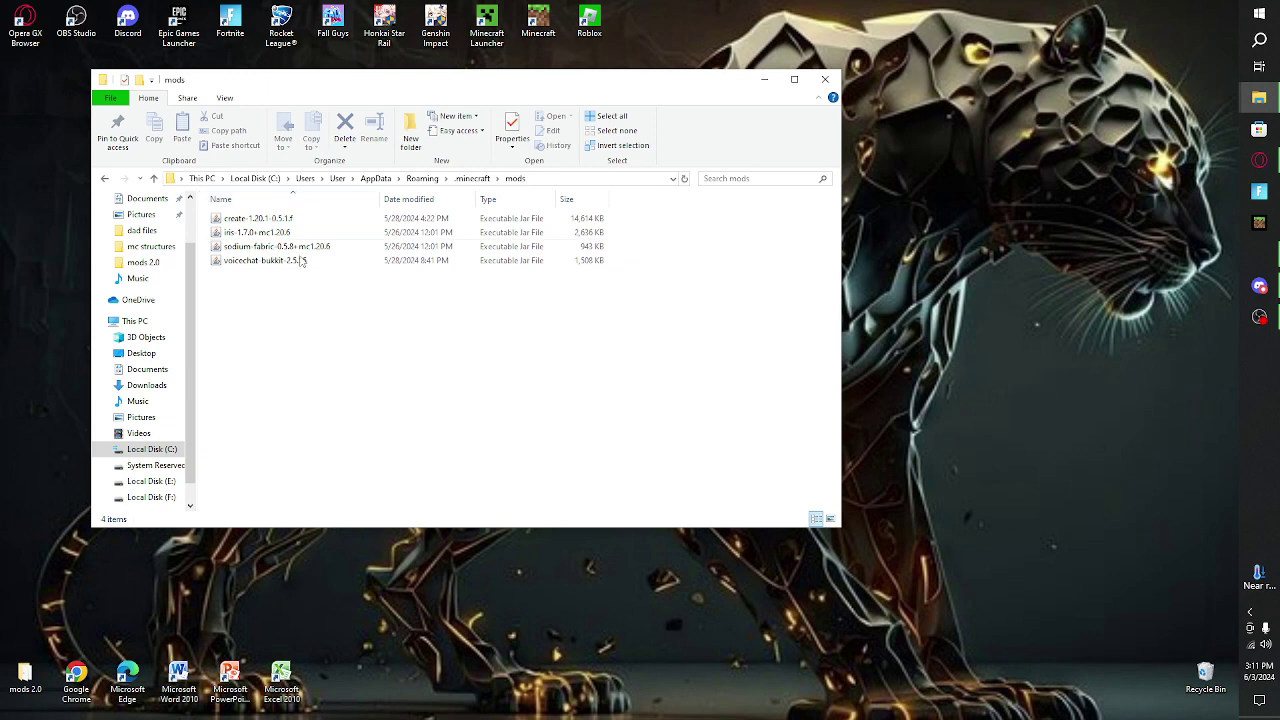
Move the create-1.20.1-0.5.1.f jar to the desktop and the Fabric Create jar into mods 2.0.
{"action": "left_click_drag", "start_coordinate": [278, 220], "coordinate": [980, 297]}
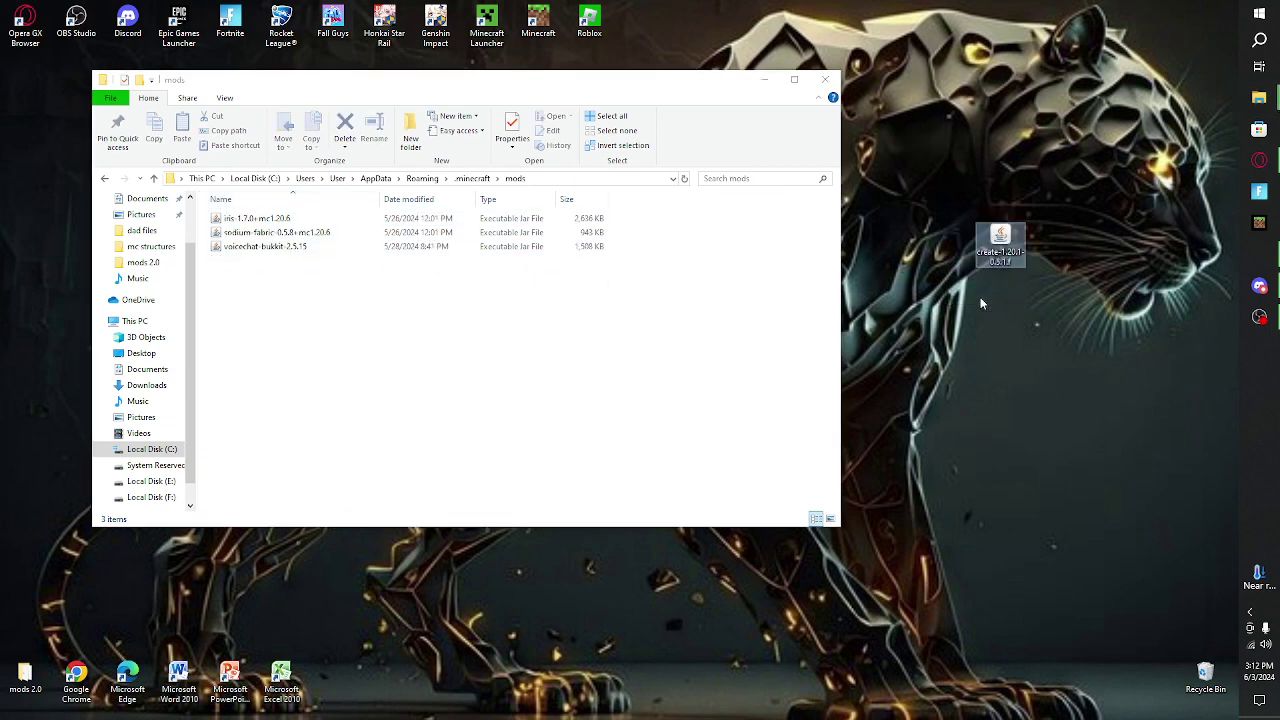
{"action": "left_click", "coordinate": [764, 79]}
{"action": "left_click_drag", "start_coordinate": [321, 364], "coordinate": [25, 675]}
Put the create-1.20.1-0.5.1.f jar back into the mods folder and close Explorer.
{"action": "mouse_move", "coordinate": [1250, 100]}
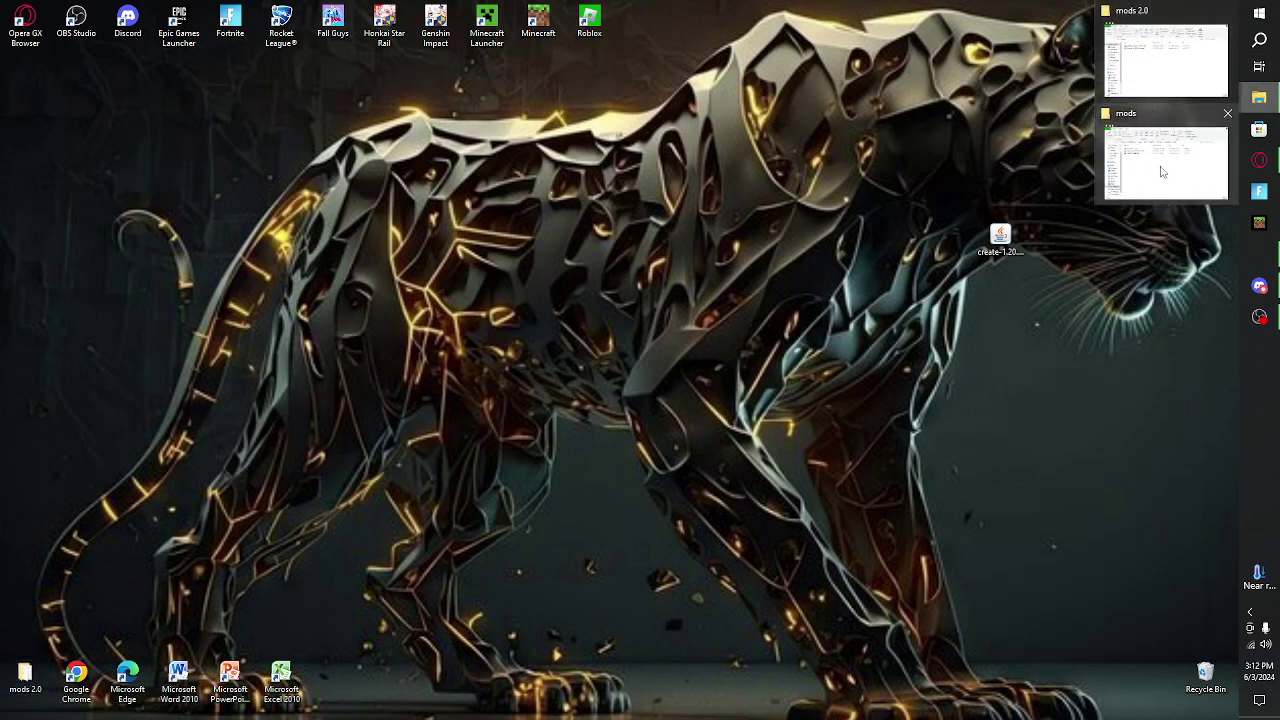
{"action": "left_click", "coordinate": [1162, 172]}
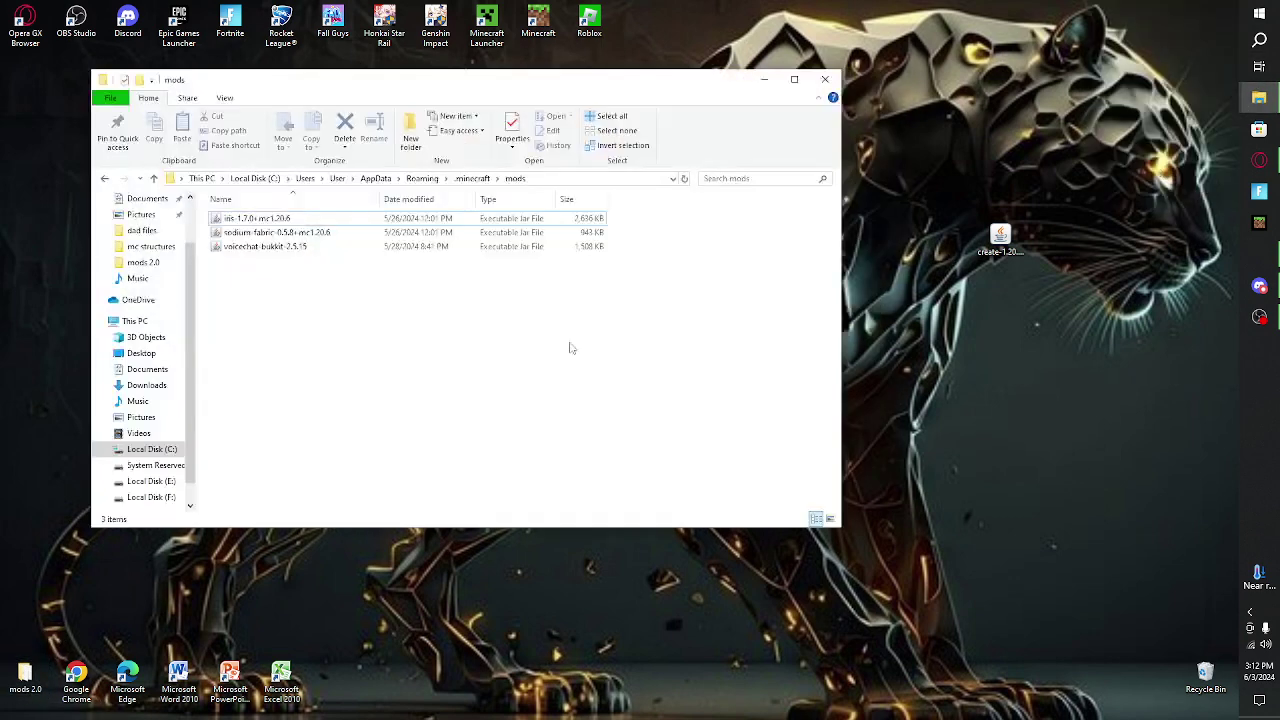
{"action": "left_click", "coordinate": [1030, 337]}
{"action": "left_click_drag", "start_coordinate": [1000, 240], "coordinate": [576, 323]}
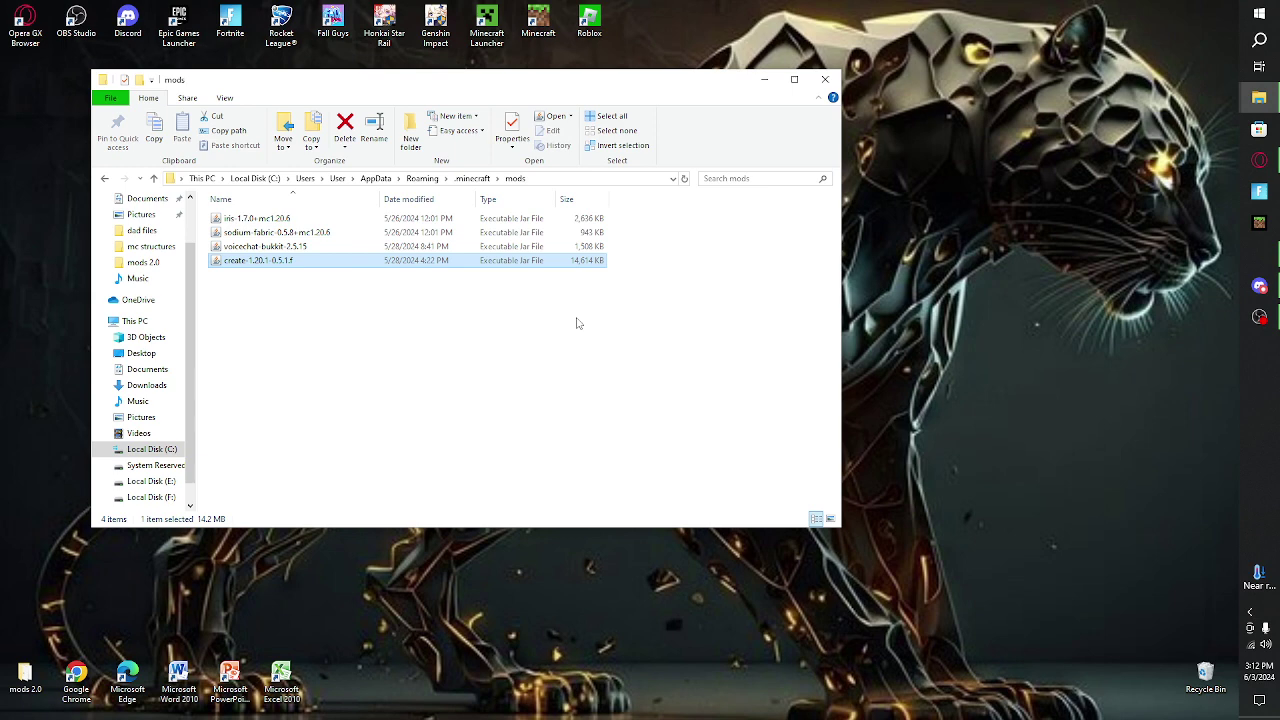
{"action": "left_click", "coordinate": [825, 80]}
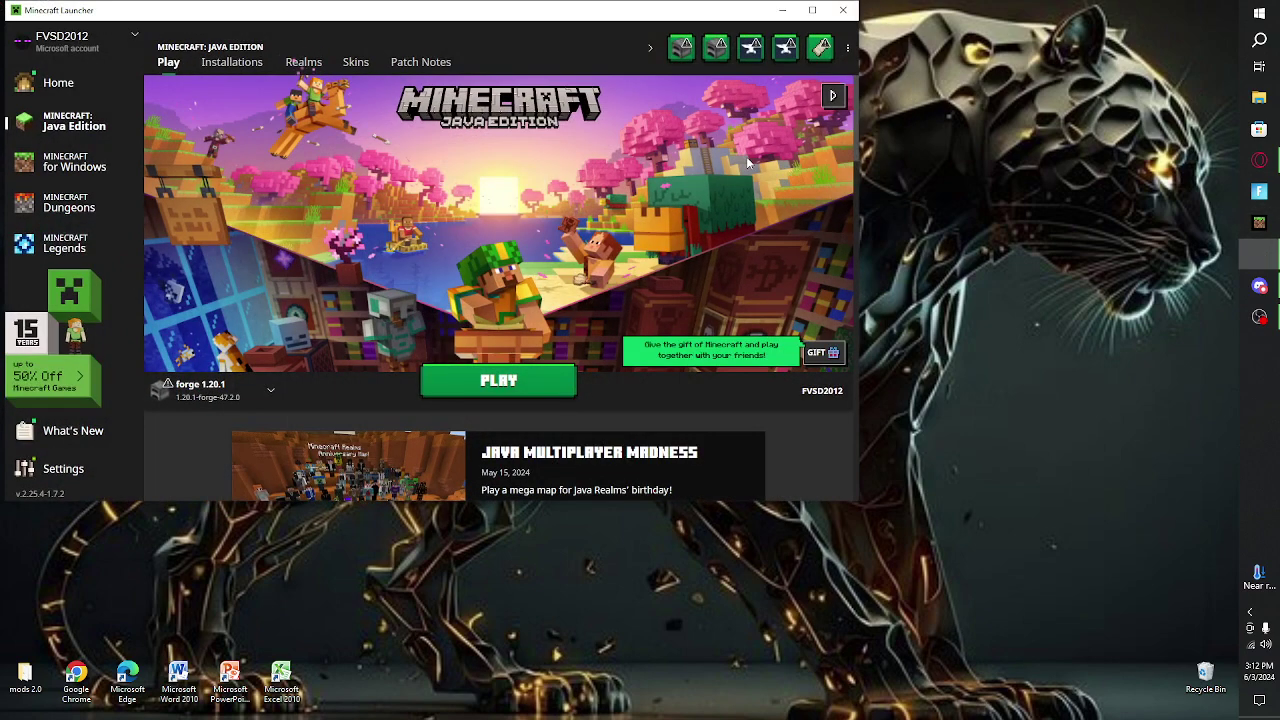
{"action": "left_click", "coordinate": [843, 11]}
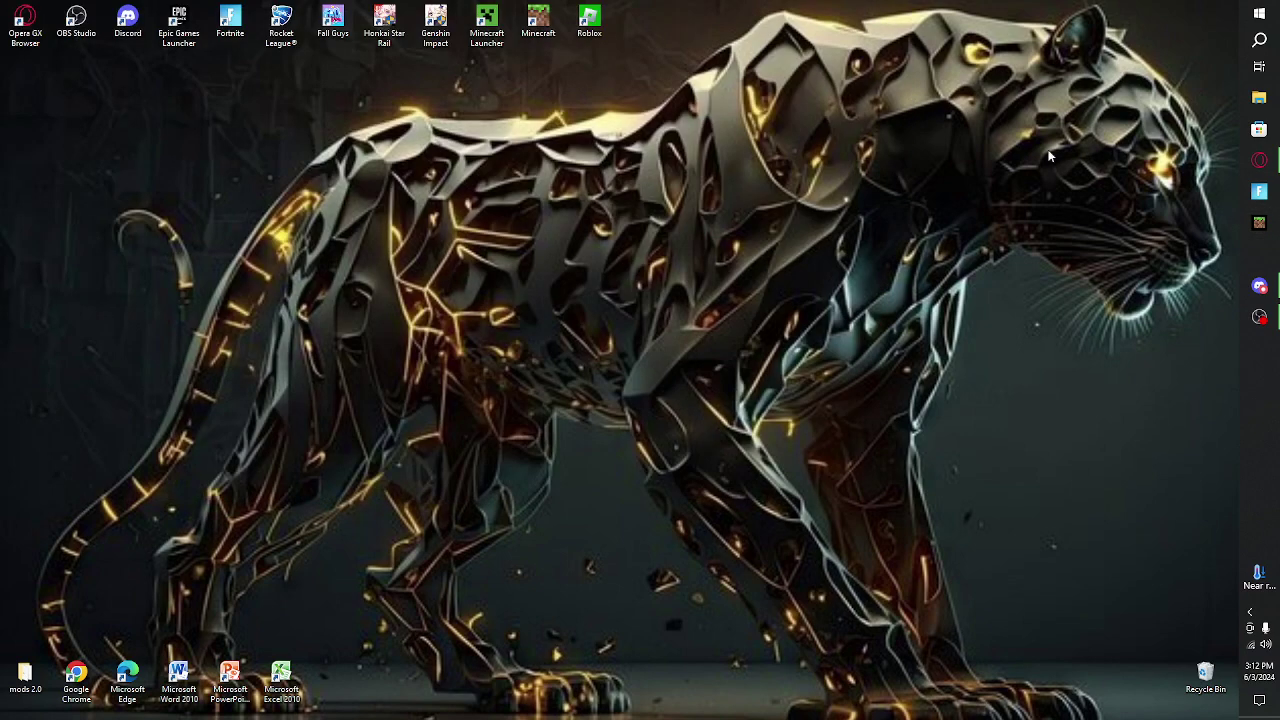
{"action": "double_click", "coordinate": [487, 25]}
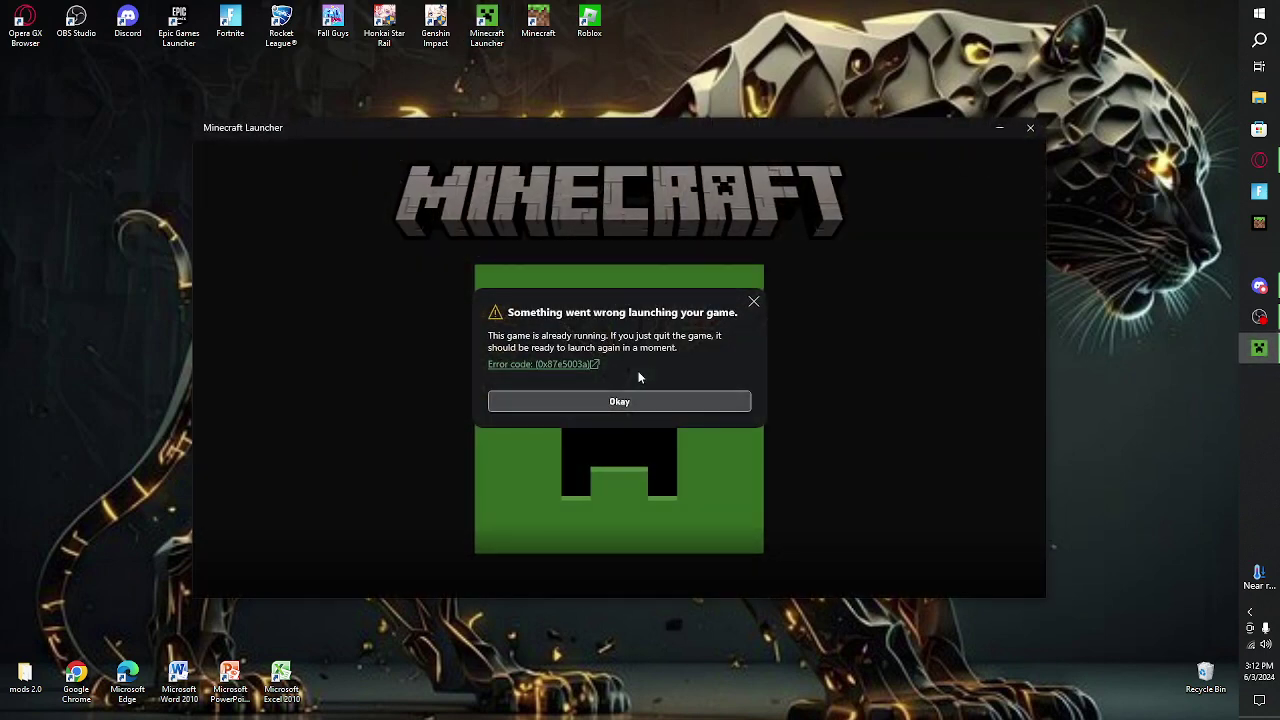
{"action": "left_click", "coordinate": [702, 401]}
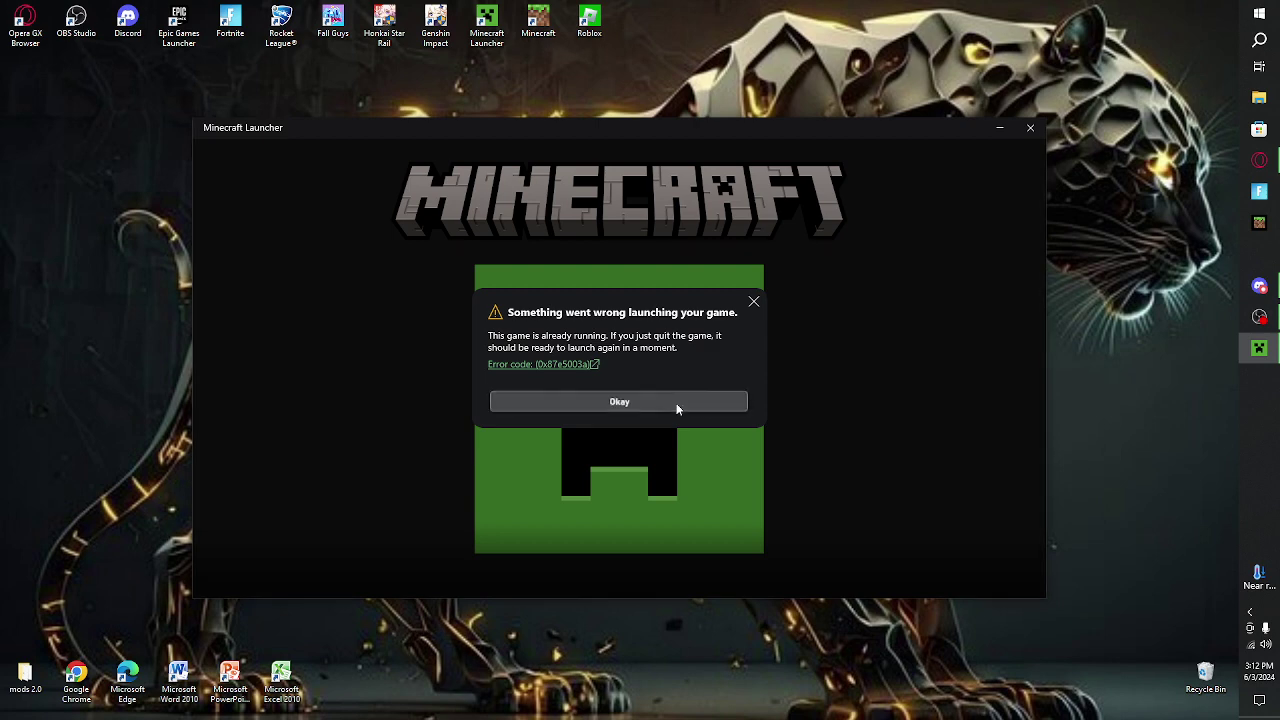
{"action": "double_click", "coordinate": [482, 24]}
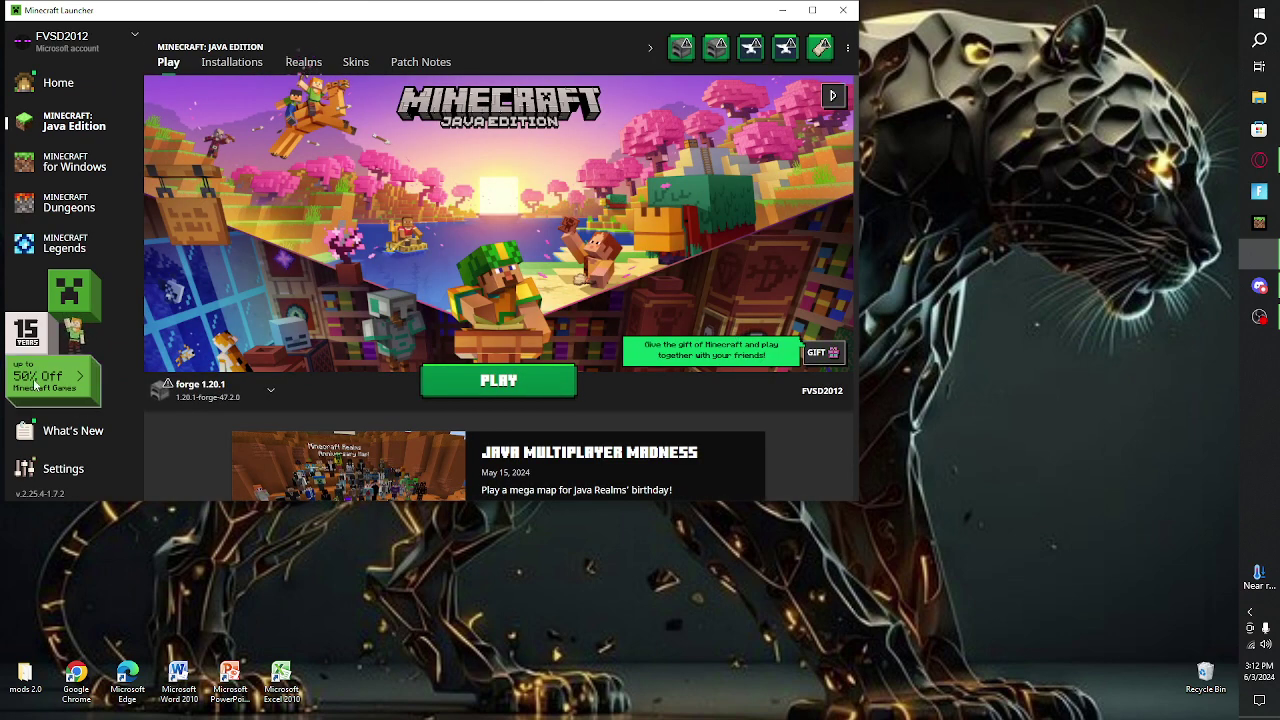
{"action": "left_click", "coordinate": [545, 383]}
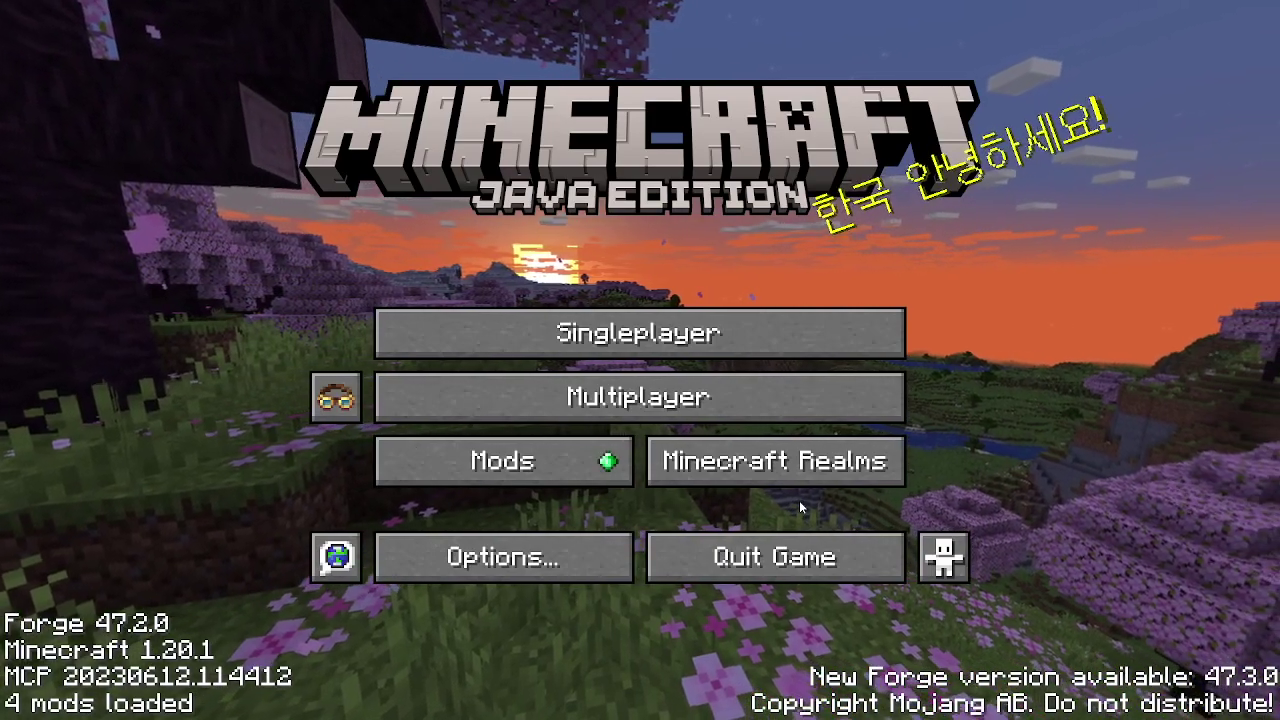
Open the Mods list and view the Forge, Minecraft and Flywheel entries.
{"action": "left_click", "coordinate": [592, 463]}
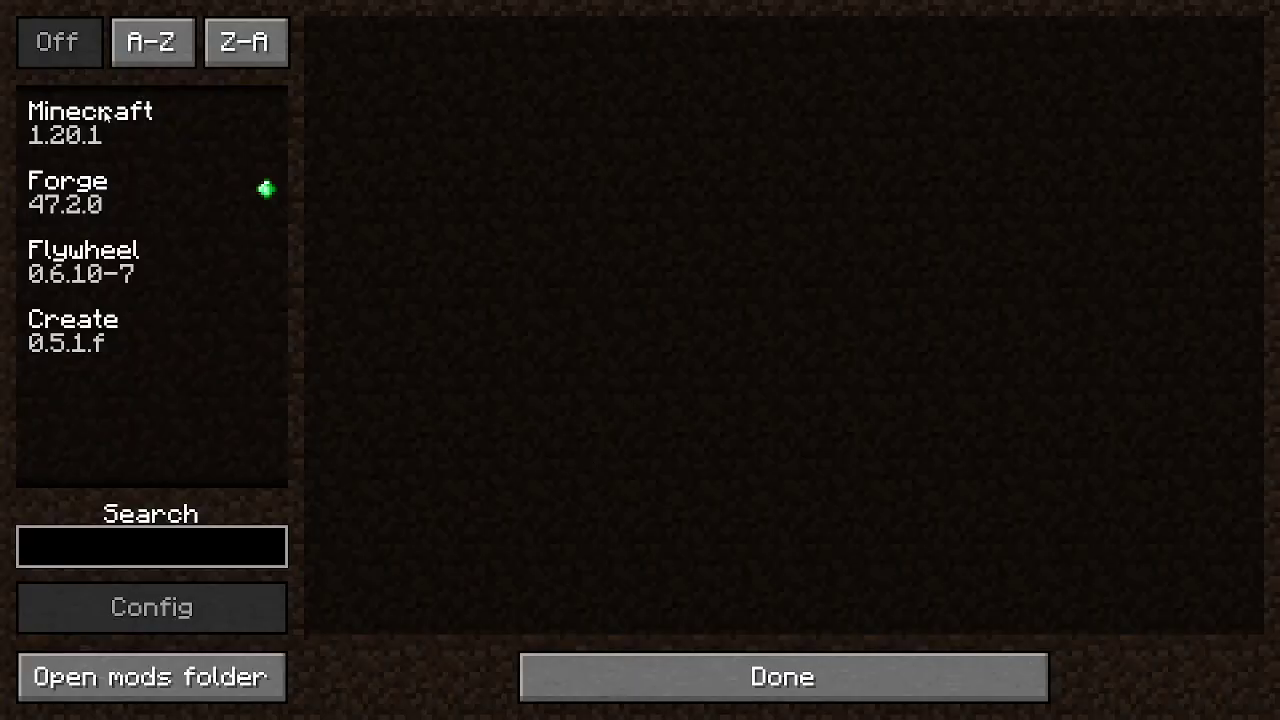
{"action": "left_click", "coordinate": [157, 191]}
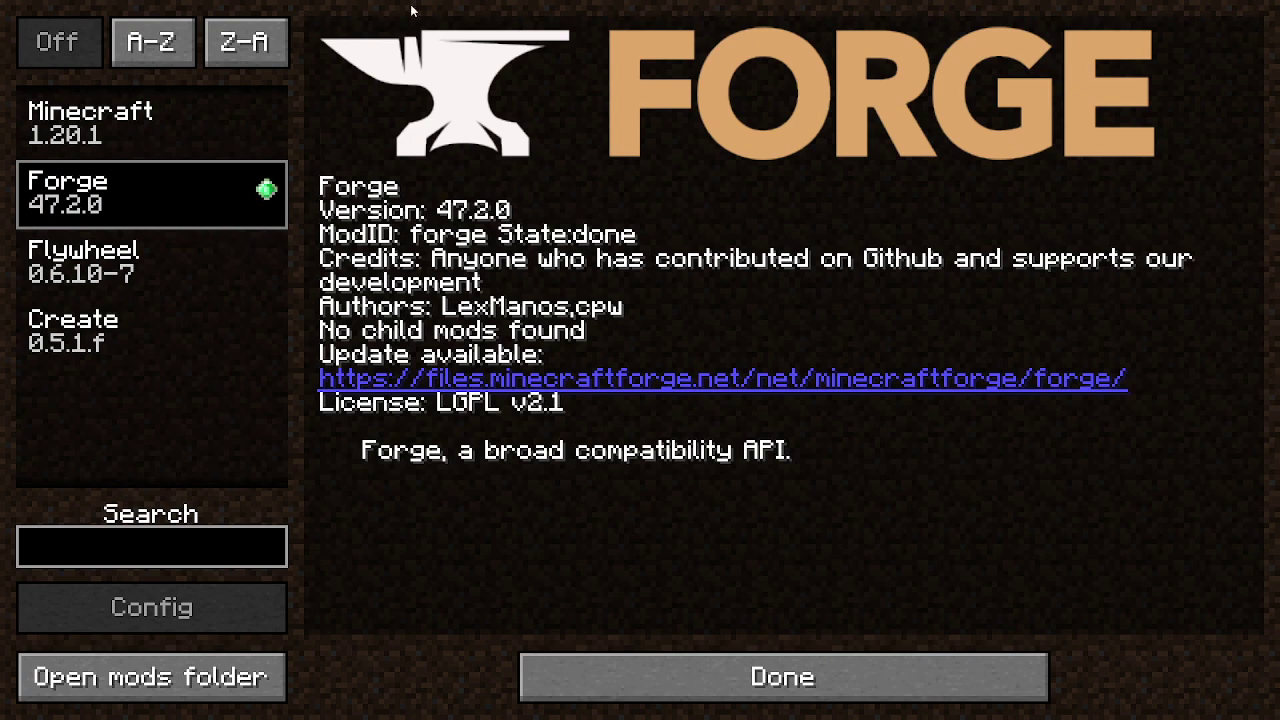
{"action": "left_click", "coordinate": [133, 136]}
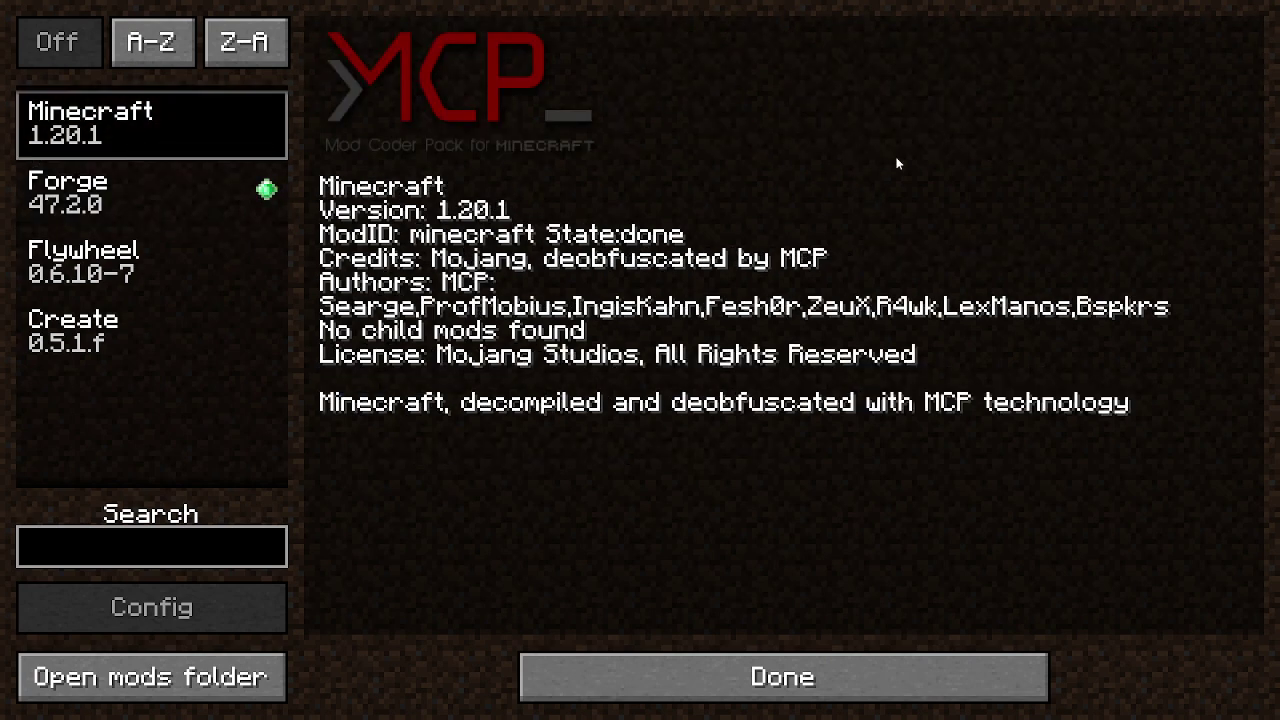
{"action": "left_click", "coordinate": [88, 262]}
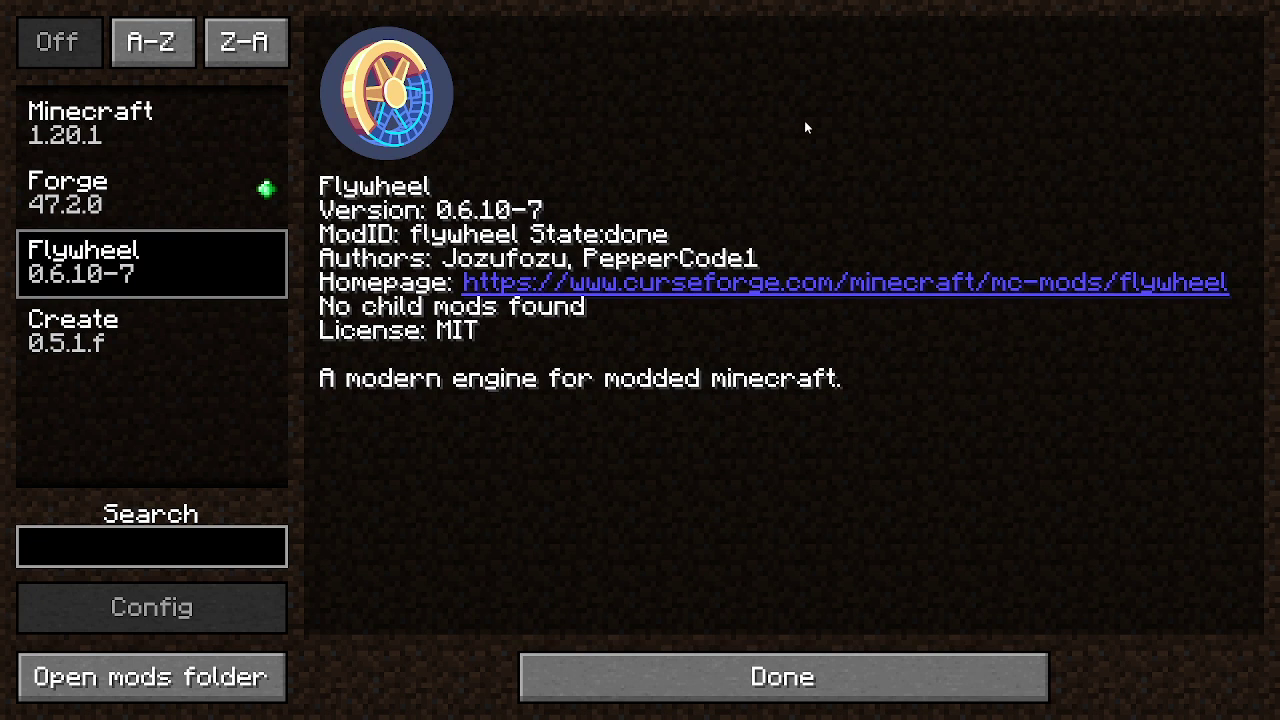
Confirm the Create 0.5.1.f mod details, then go to the Singleplayer world list.
{"action": "left_click", "coordinate": [30, 340]}
{"action": "left_click", "coordinate": [82, 339]}
{"action": "left_click", "coordinate": [124, 338]}
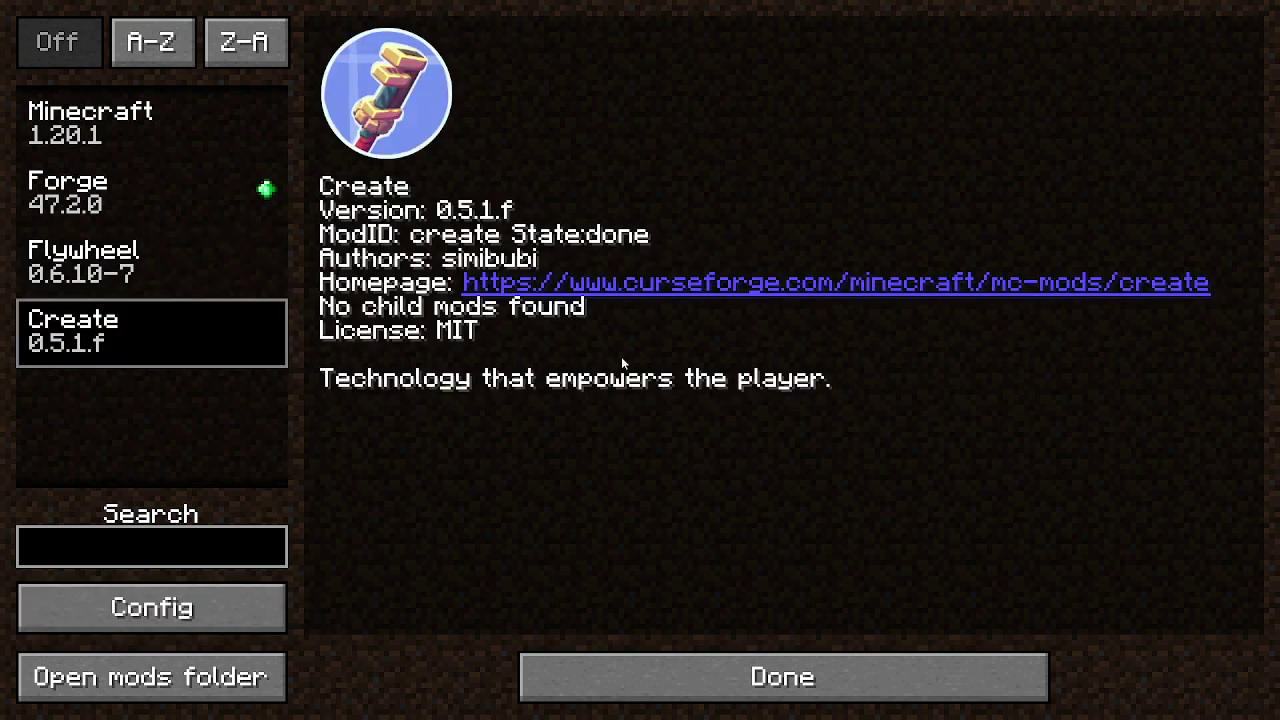
{"action": "left_click", "coordinate": [627, 694]}
{"action": "left_click", "coordinate": [756, 332]}
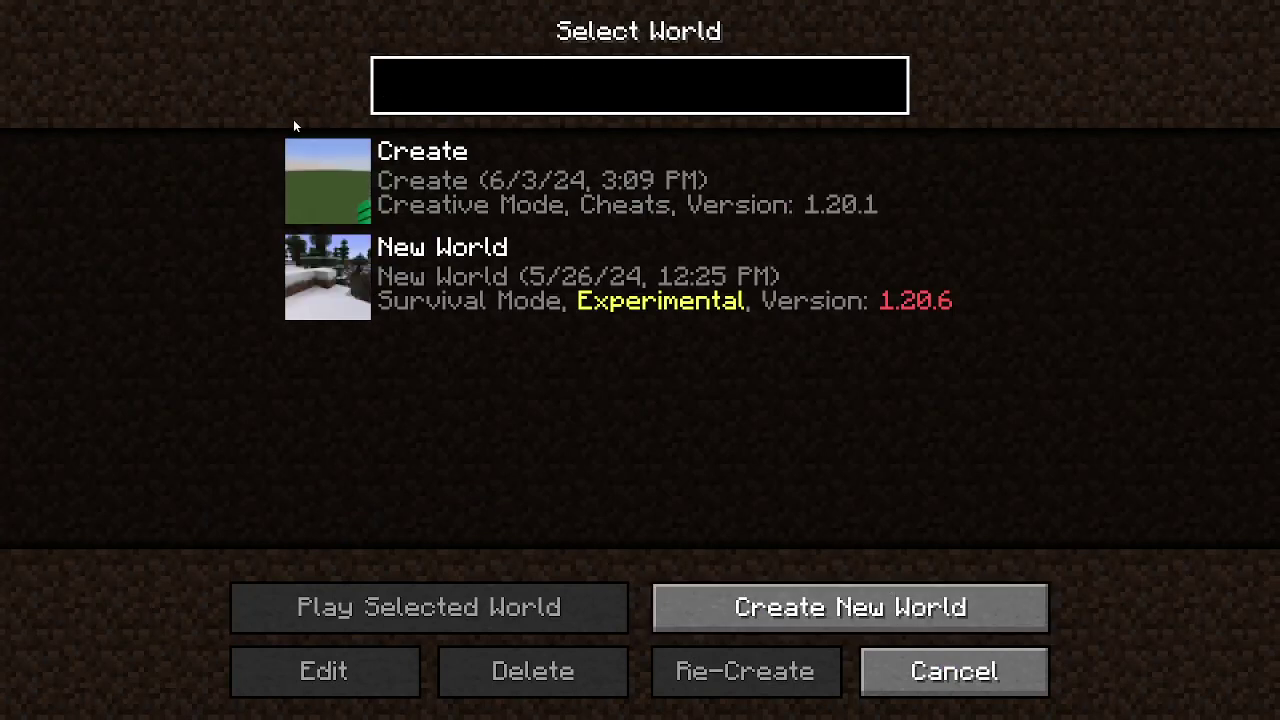
Cancel the Select World screen to return to the Minecraft title menu.
{"action": "mouse_move", "coordinate": [320, 196]}
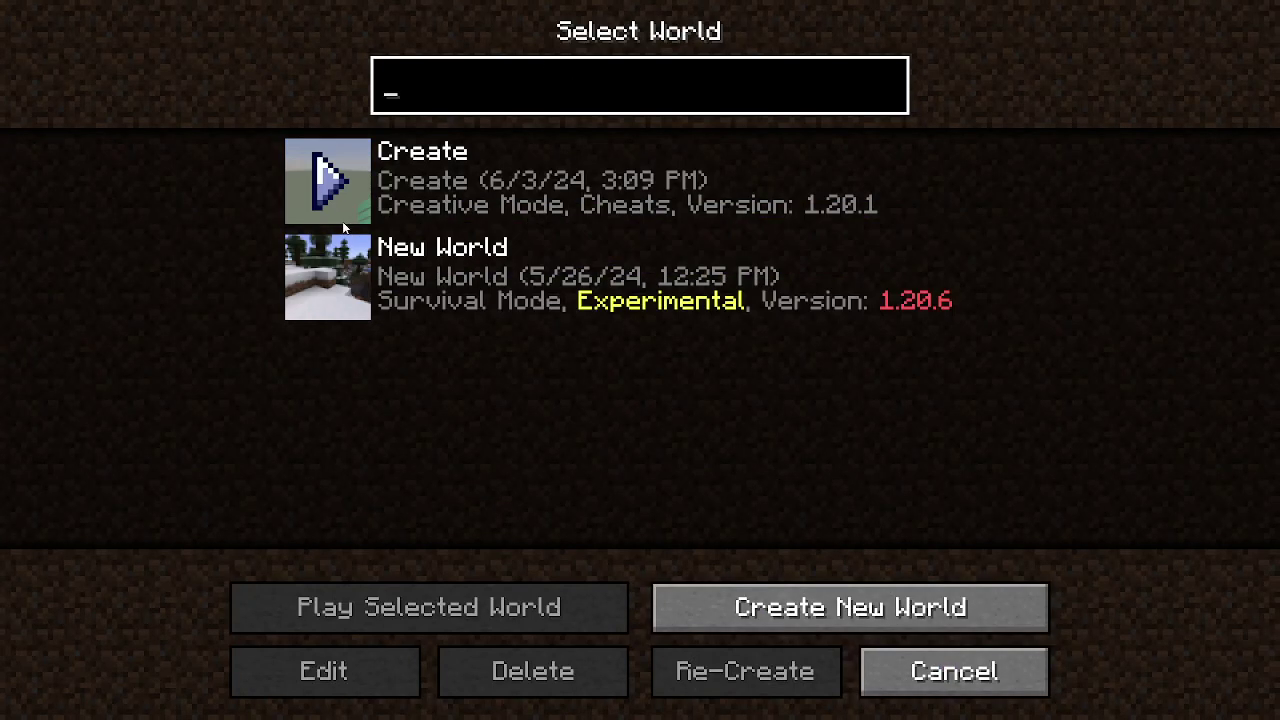
{"action": "left_click", "coordinate": [948, 668]}
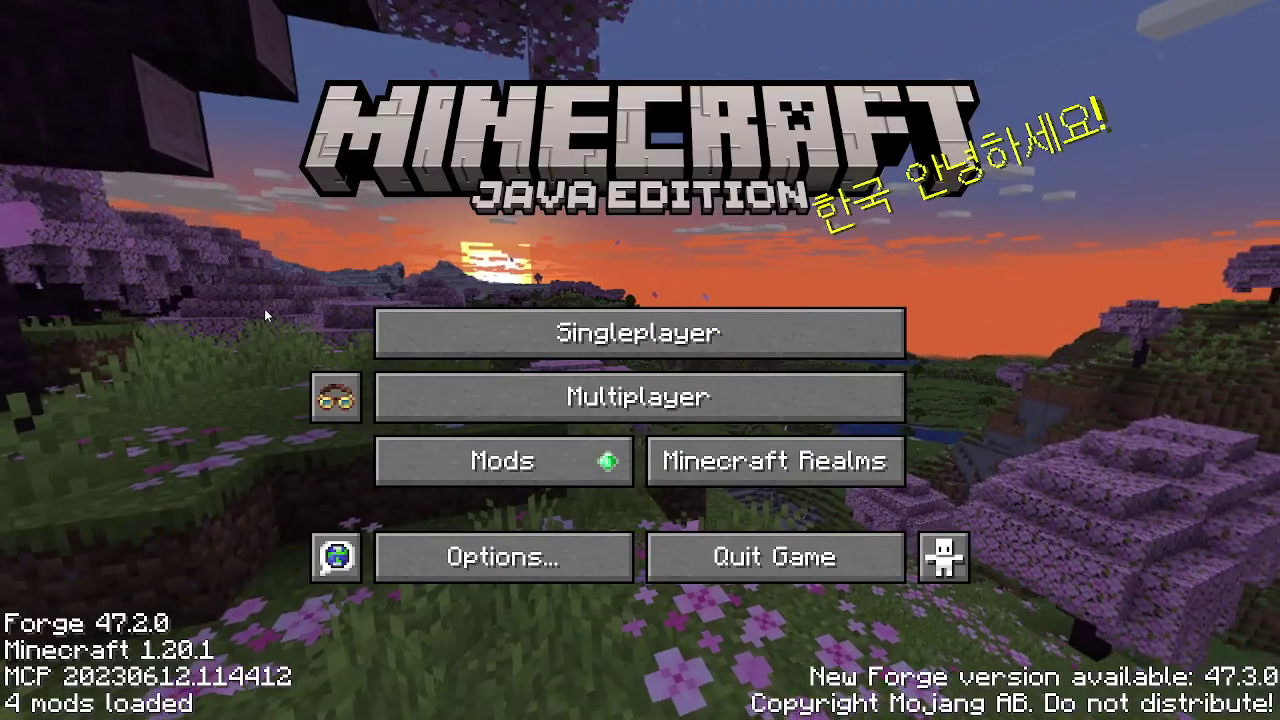